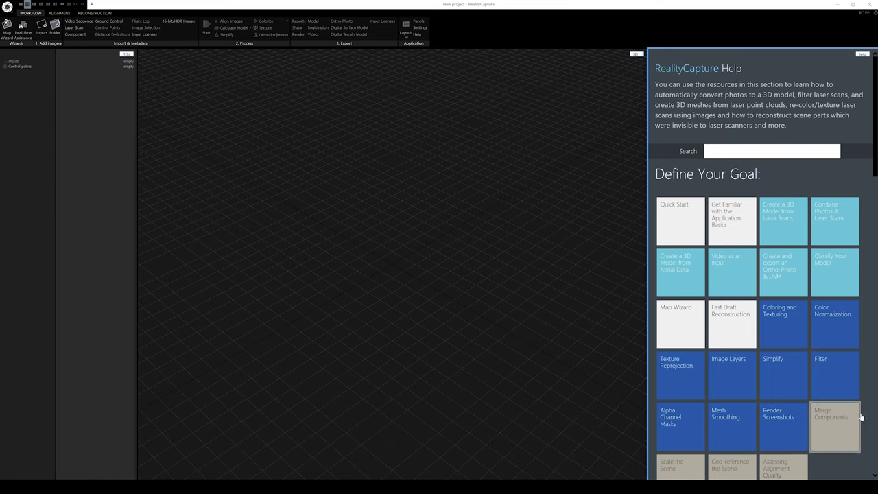
Add the whole back folder of 226 photos to the RealityCapture project via WORKFLOW > Folder
left_click(55, 28)
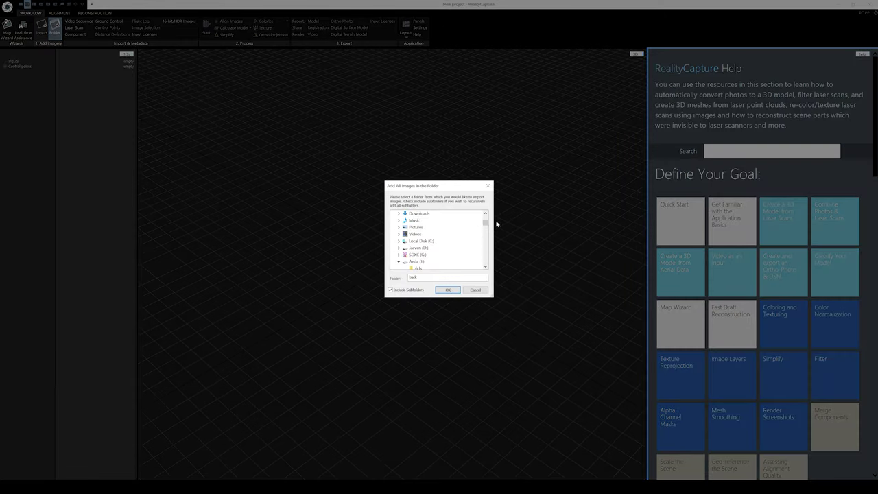
left_click_drag(485, 223, 486, 224)
left_click(447, 290)
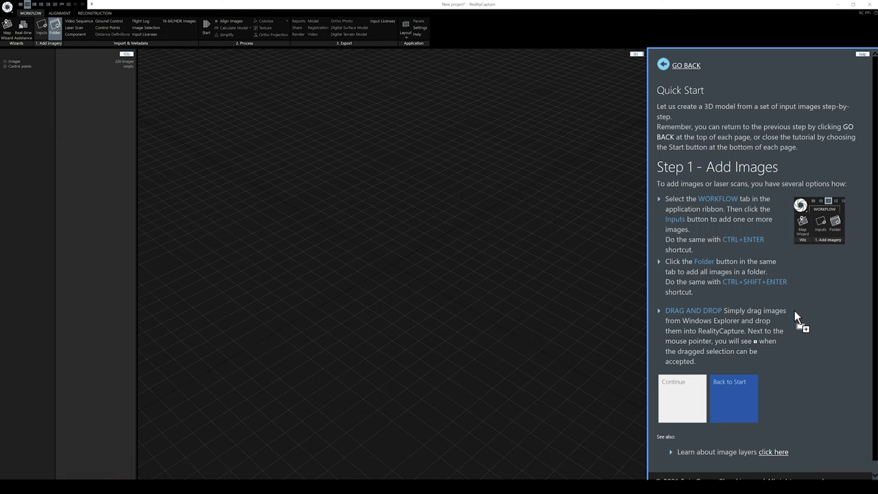
Advance the Quick Start help twice and run Align Images on the 226 photos
left_click(677, 396)
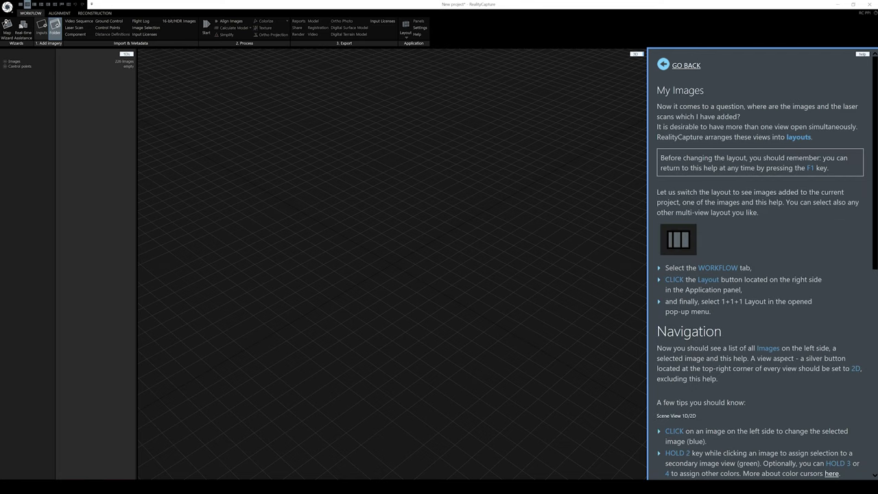
scroll(718, 301, "down", 10)
left_click(725, 349)
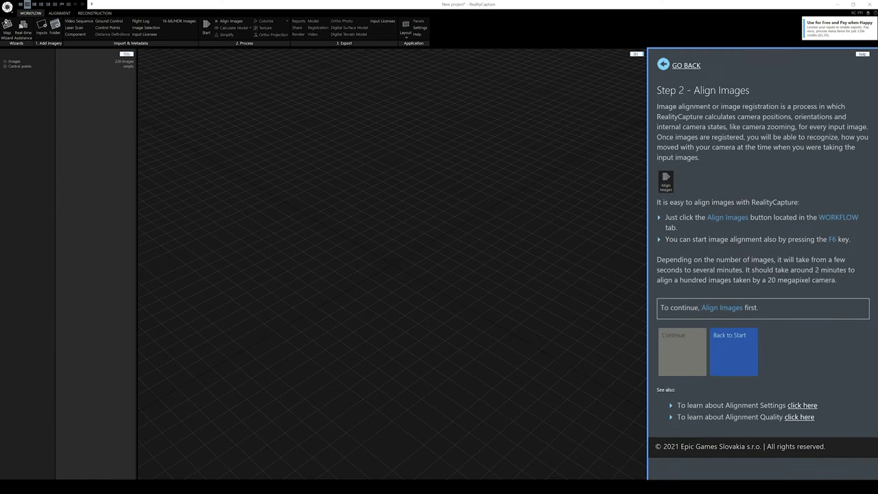
left_click(226, 22)
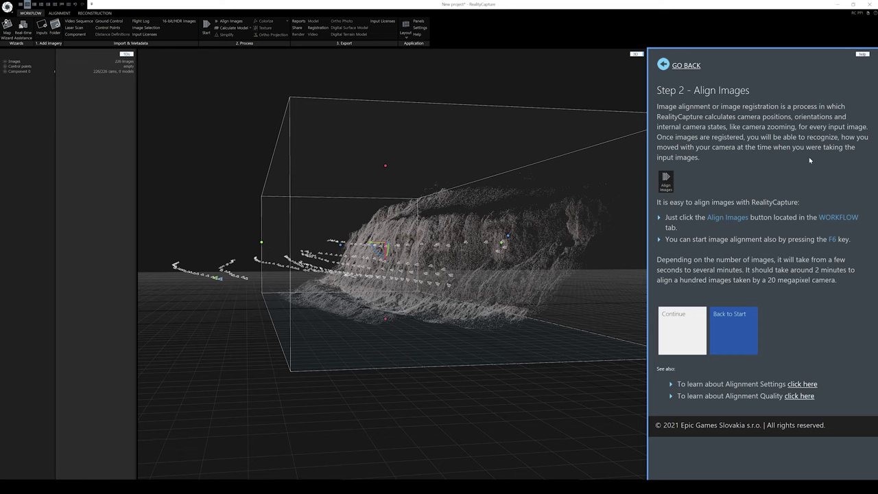
left_click(507, 221)
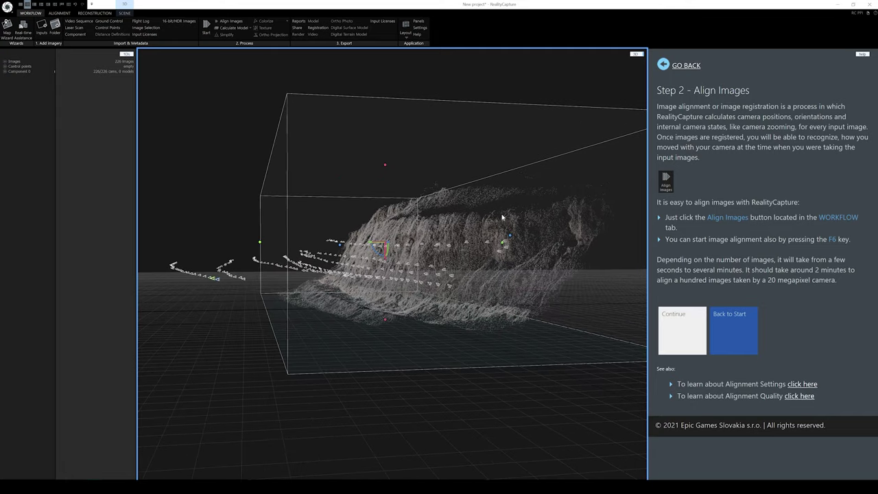
left_click_drag(502, 218, 526, 285)
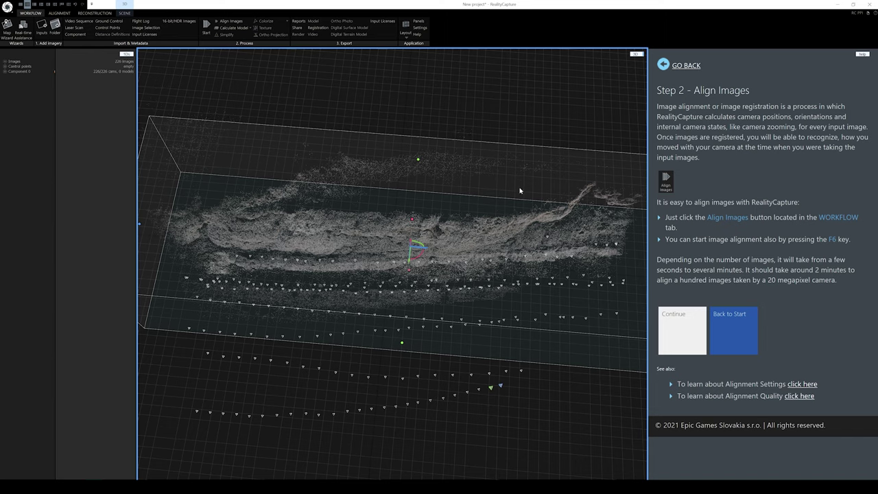
mouse_move(511, 278)
left_mouse_down()
mouse_move(511, 222)
mouse_move(509, 280)
left_mouse_up()
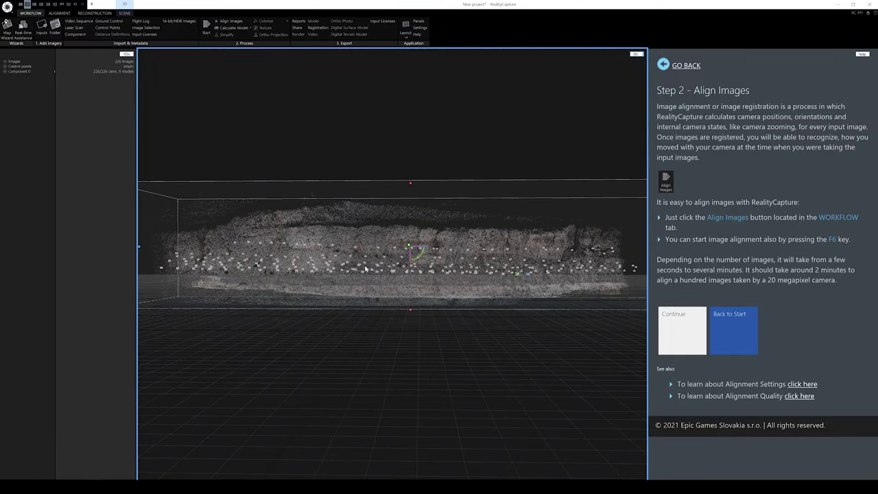
left_click_drag(375, 262, 371, 269)
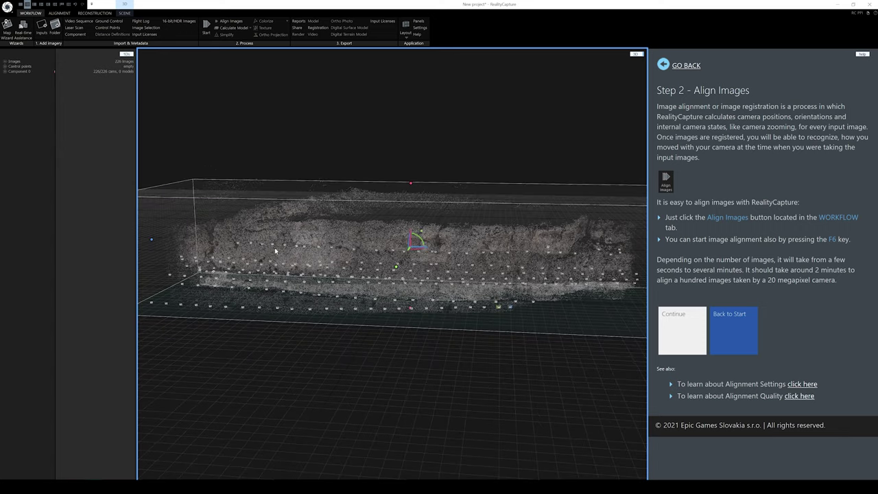
left_click_drag(360, 249, 345, 247)
left_click_drag(533, 257, 195, 252)
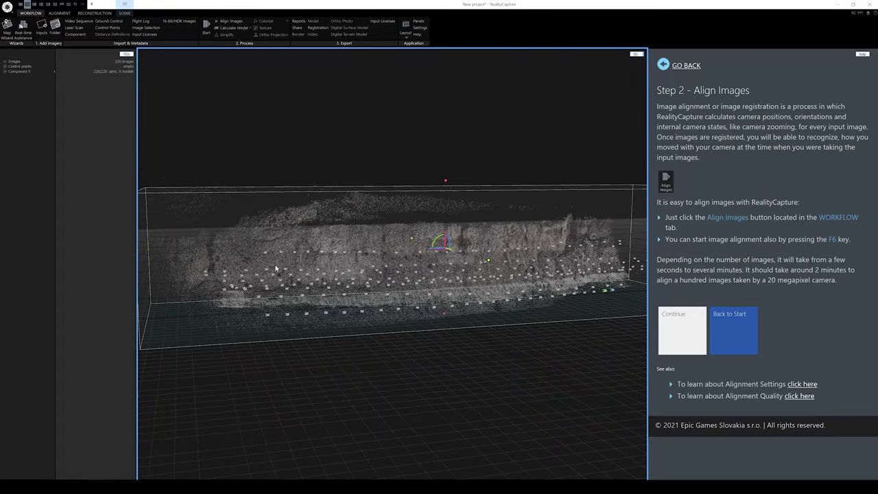
left_click_drag(523, 293, 247, 355)
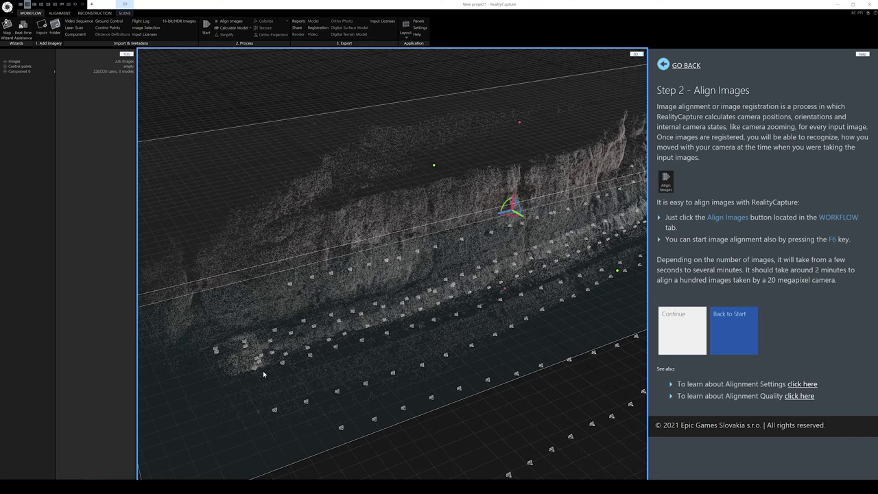
left_click_drag(557, 304, 537, 300)
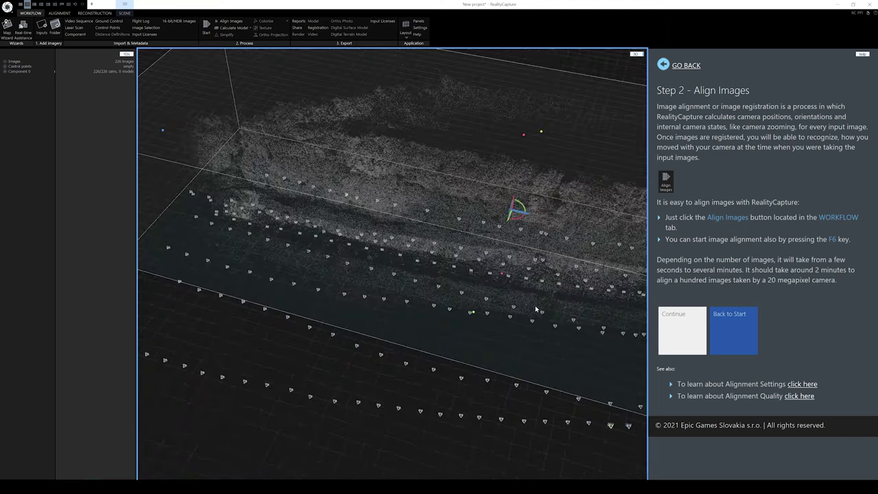
left_click_drag(542, 309, 594, 299)
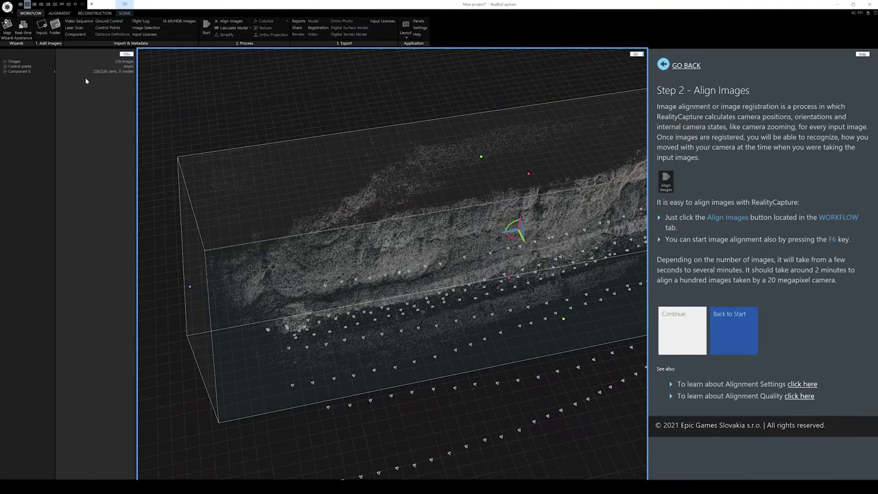
Expand Component 0 to list Camera poses and orbit around the point cloud
left_click(4, 72)
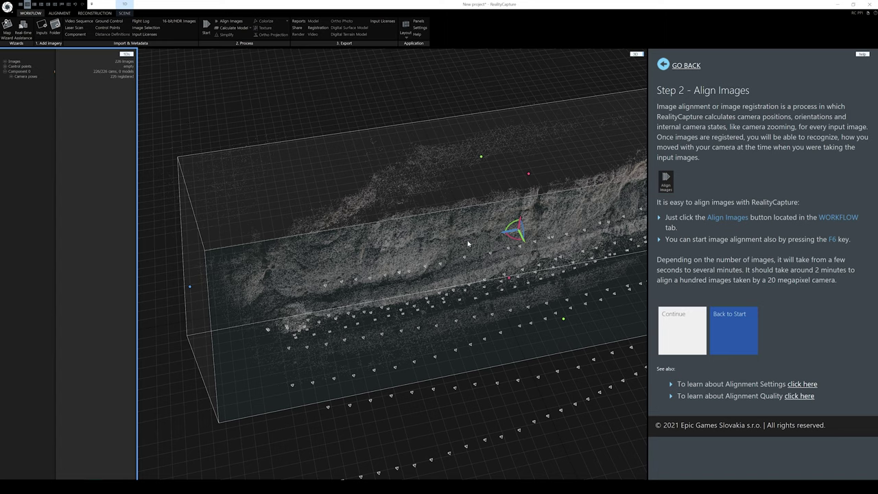
left_click_drag(509, 246, 618, 295)
Continue the help through Scene Component, Set Ground Plane and Reconstruction Region pages to Compute a Model
left_click(694, 335)
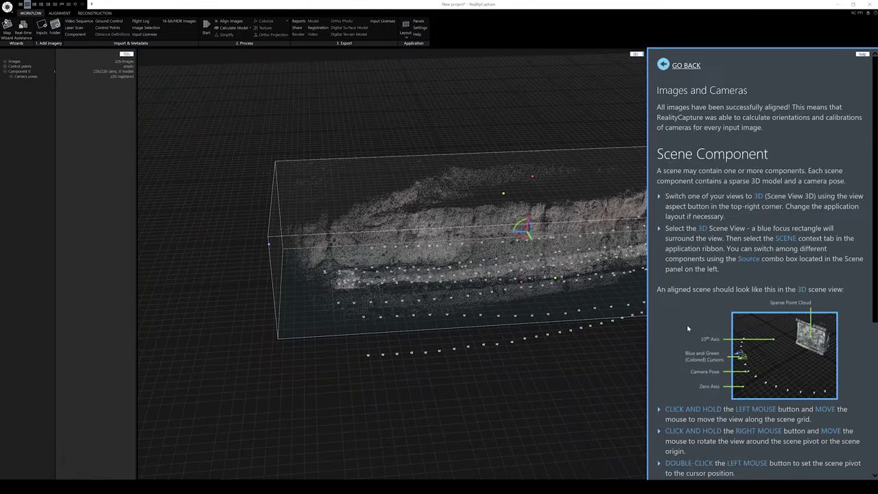
scroll(742, 326, "down", 3)
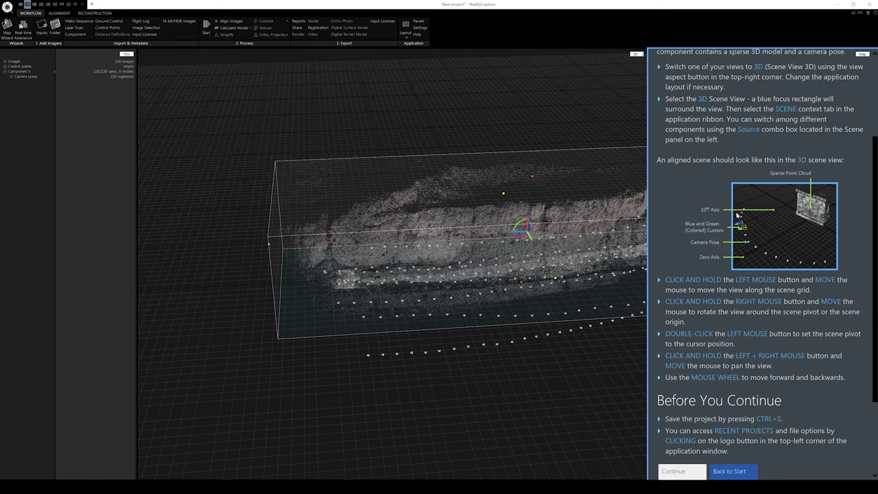
left_click(672, 472)
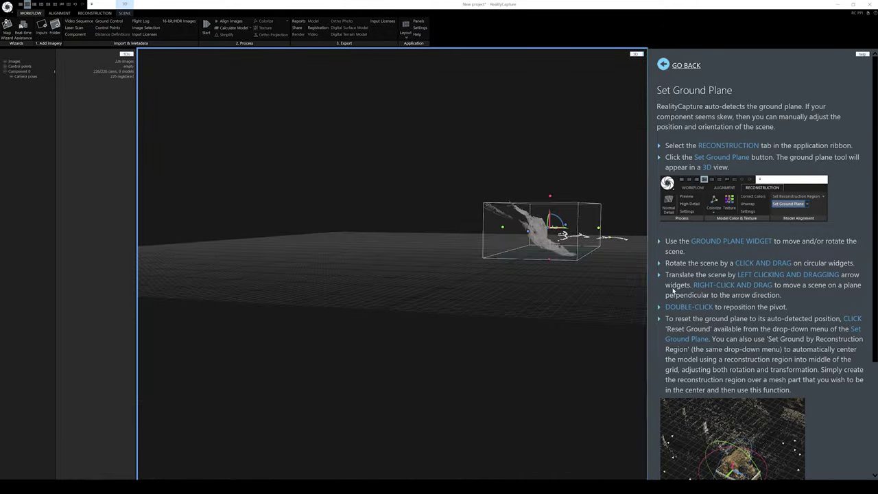
scroll(707, 388, "down", 5)
left_click(682, 417)
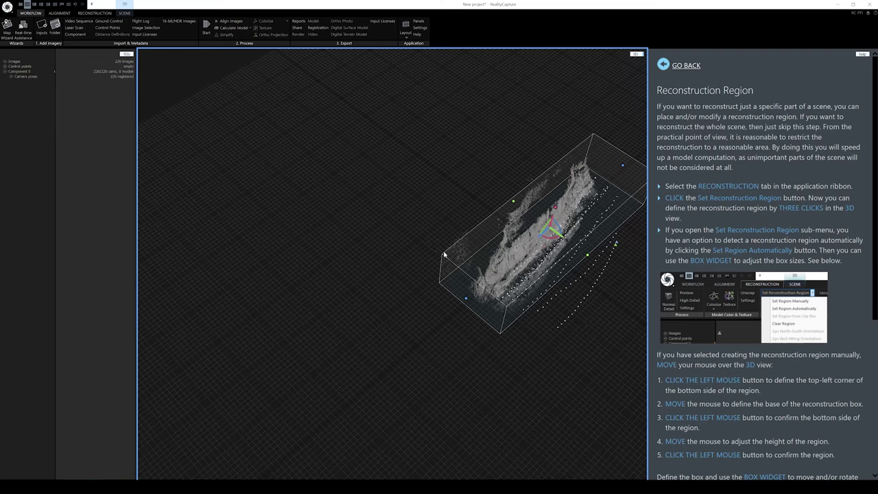
left_click_drag(579, 212, 535, 183)
scroll(695, 402, "down", 5)
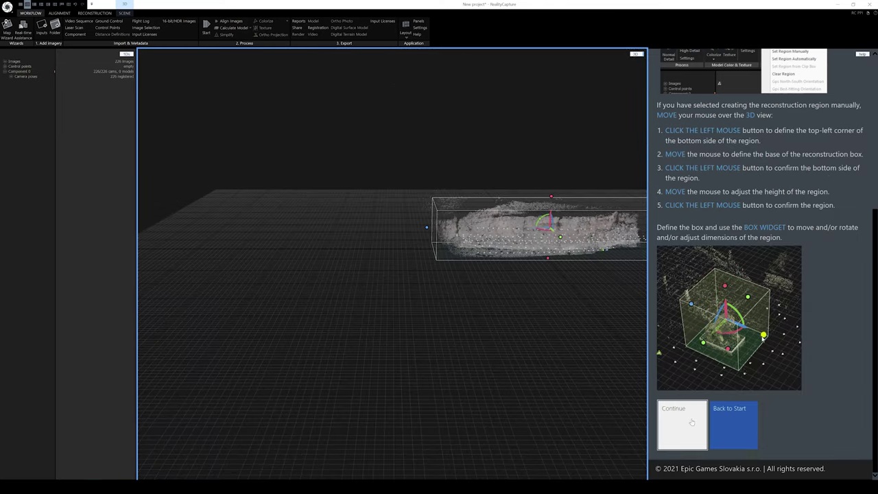
left_click(684, 422)
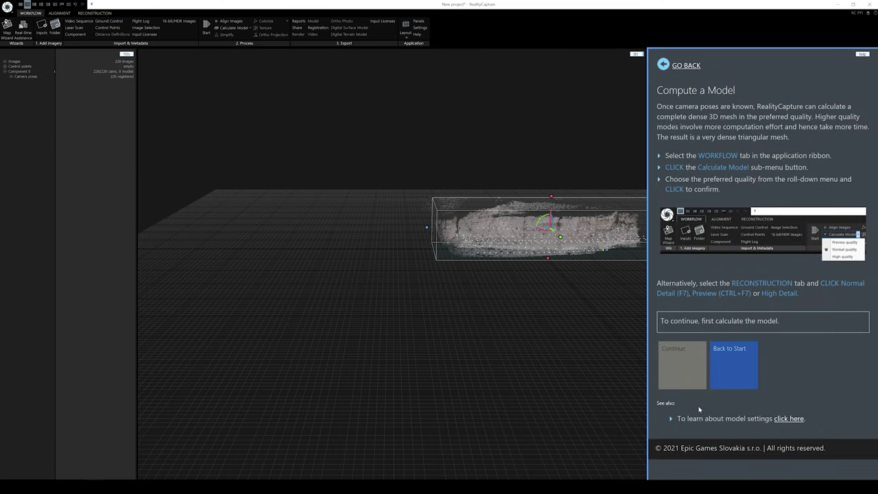
left_click_drag(529, 202, 501, 210)
scroll(501, 211, "up", 10)
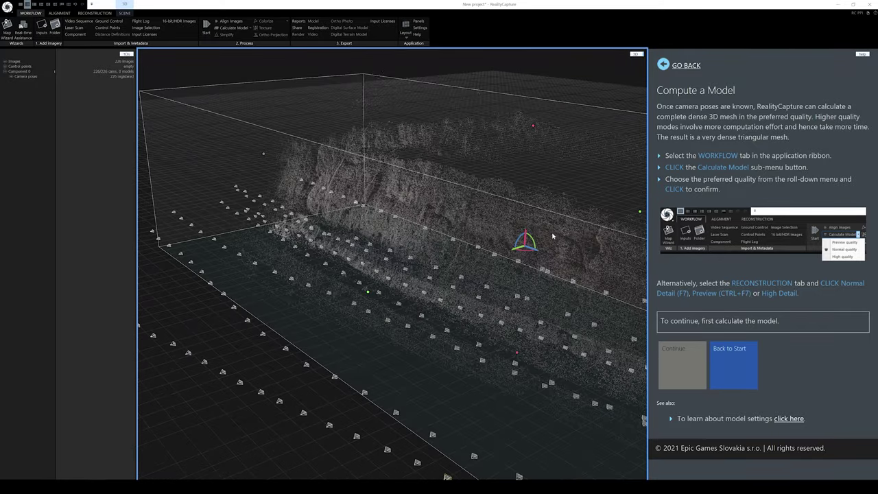
scroll(489, 231, "up", 12)
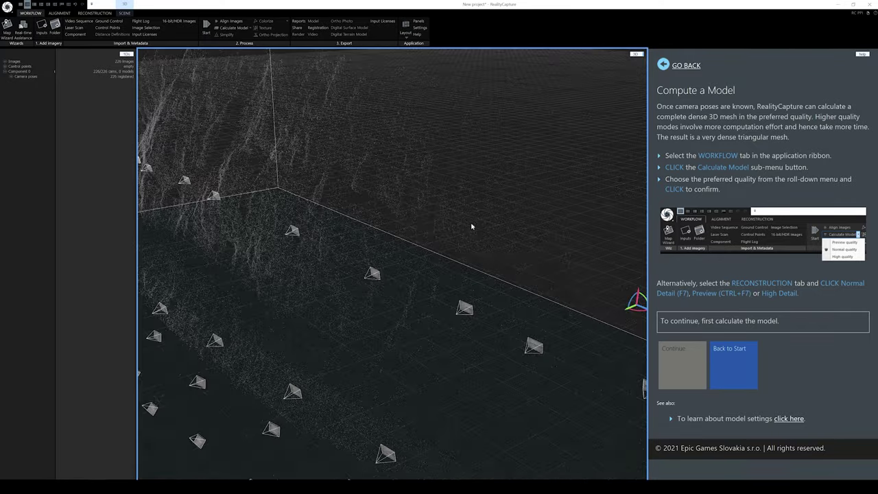
scroll(481, 226, "down", 10)
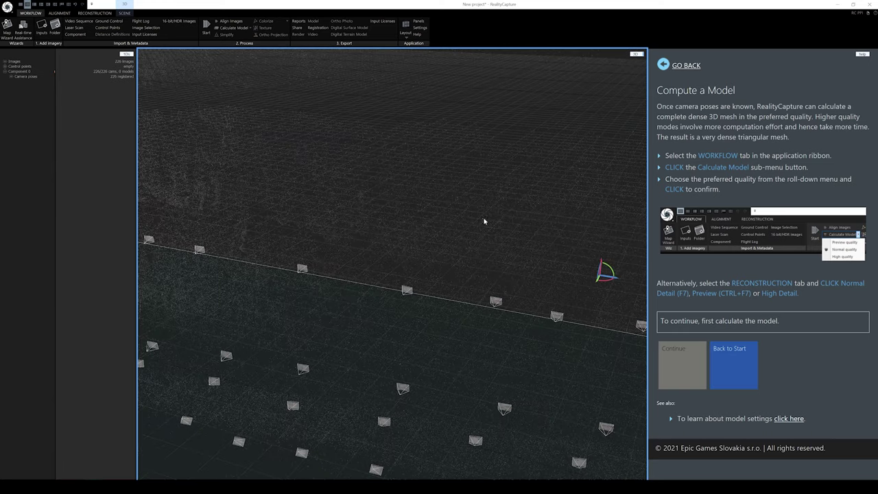
scroll(482, 219, "down", 5)
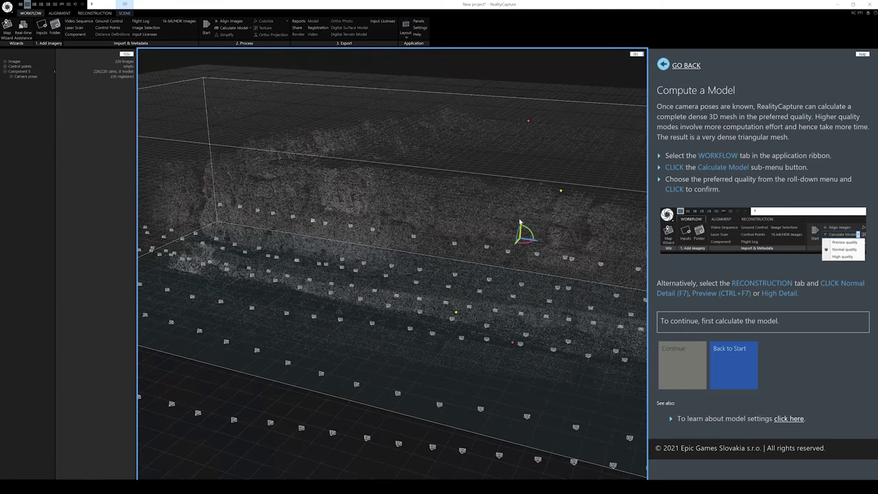
scroll(529, 236, "down", 5)
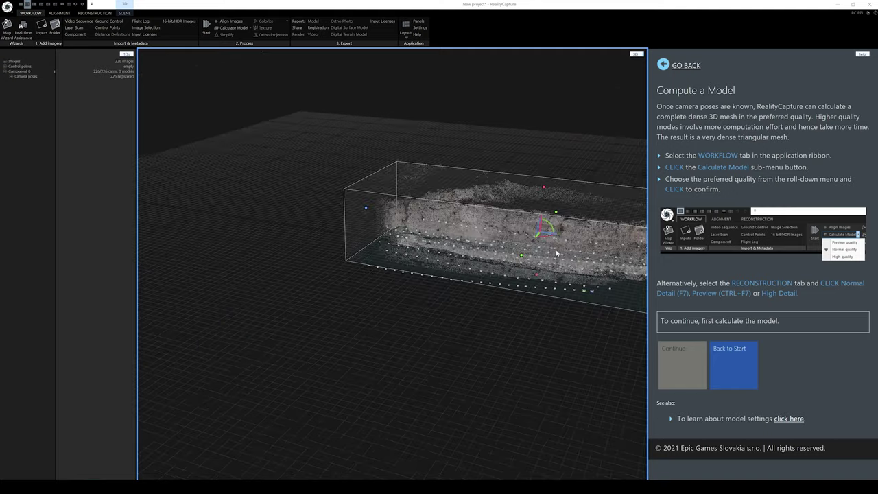
scroll(587, 358, "up", 2)
left_click_drag(586, 358, 531, 352)
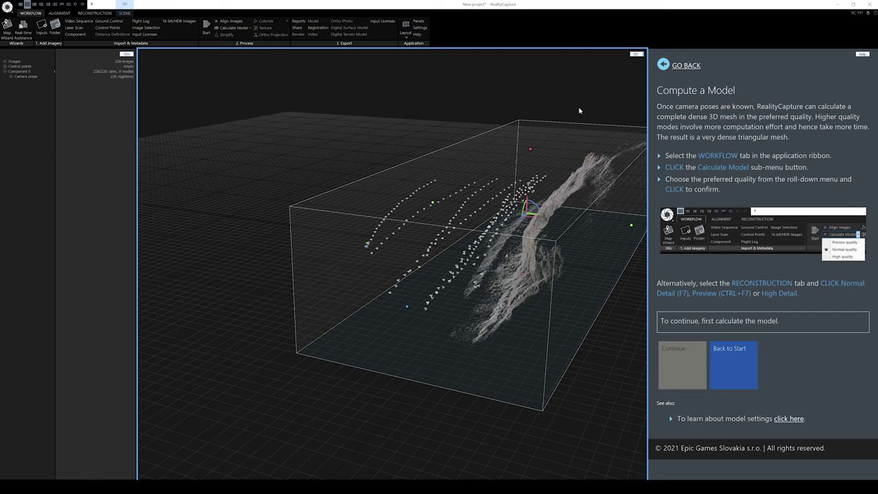
Calculate the rock wall model at Normal quality from the Calculate Model drop-down
left_click(250, 28)
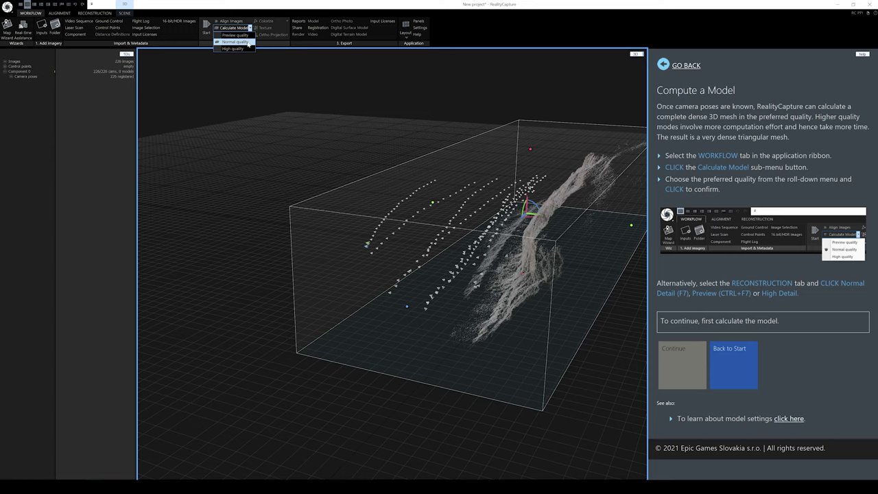
left_click(249, 43)
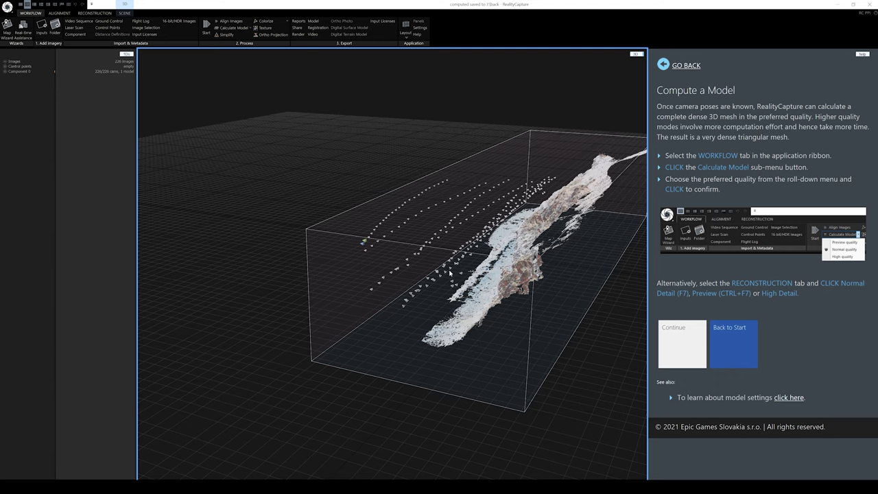
scroll(446, 275, "up", 3)
scroll(453, 275, "up", 5)
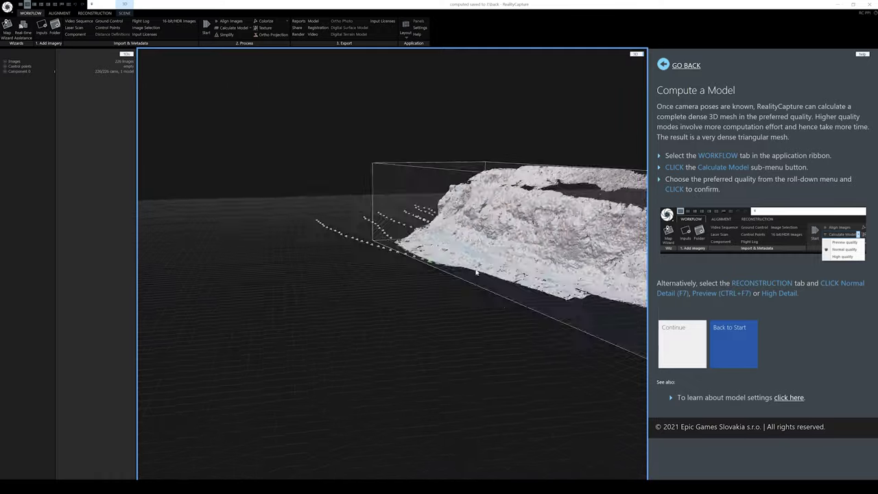
scroll(480, 264, "up", 8)
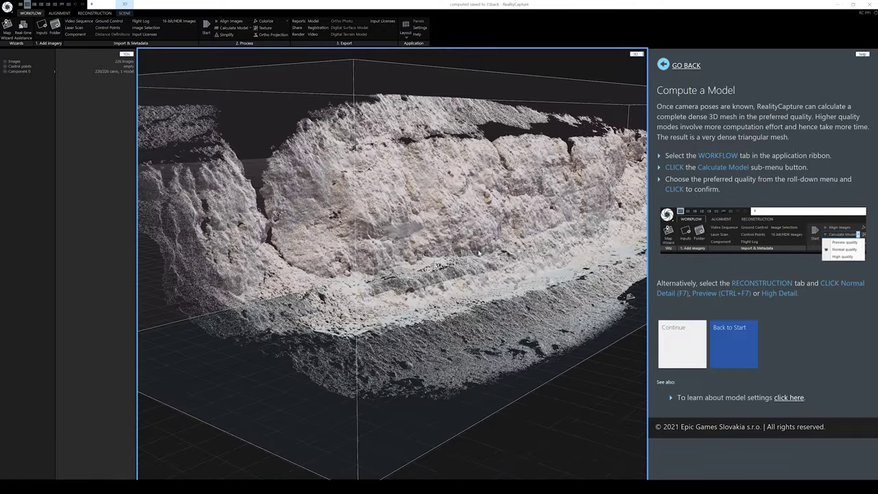
scroll(473, 251, "up", 5)
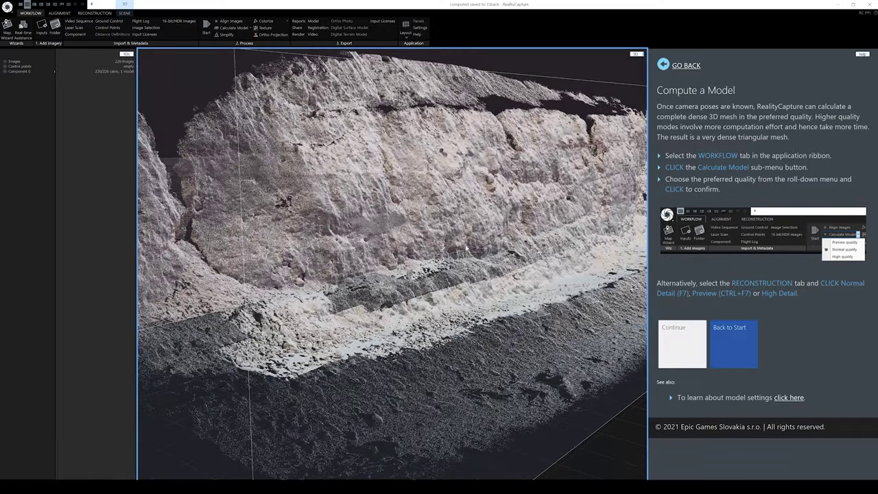
scroll(466, 249, "up", 8)
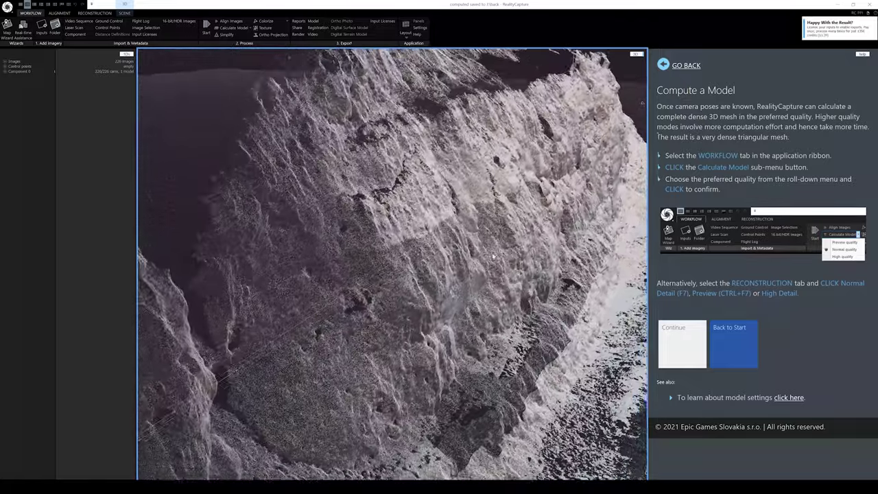
scroll(491, 256, "up", 8)
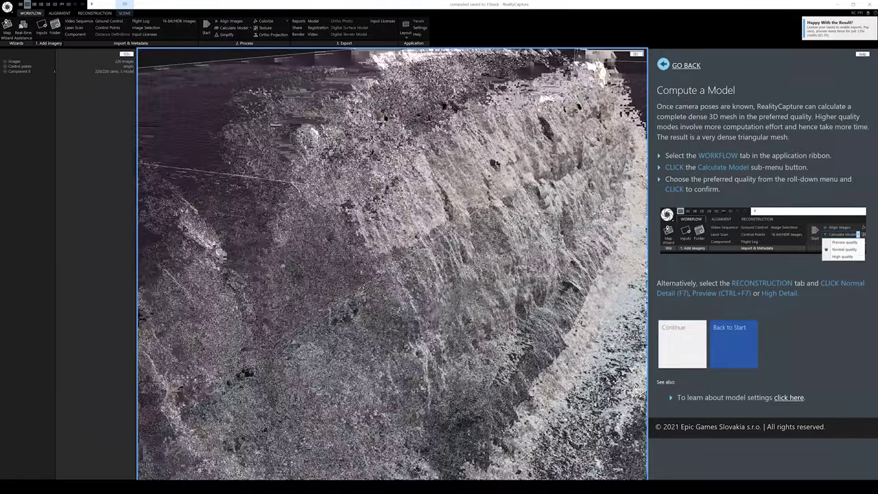
scroll(482, 240, "up", 6)
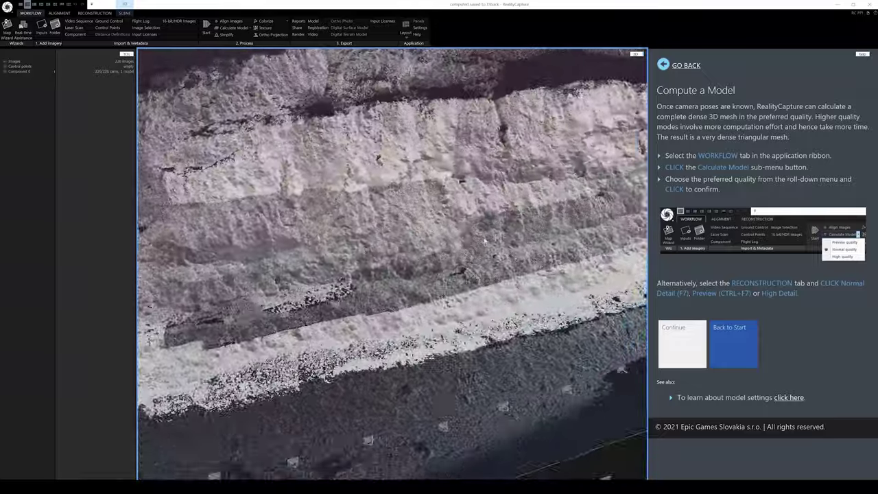
scroll(483, 240, "down", 10)
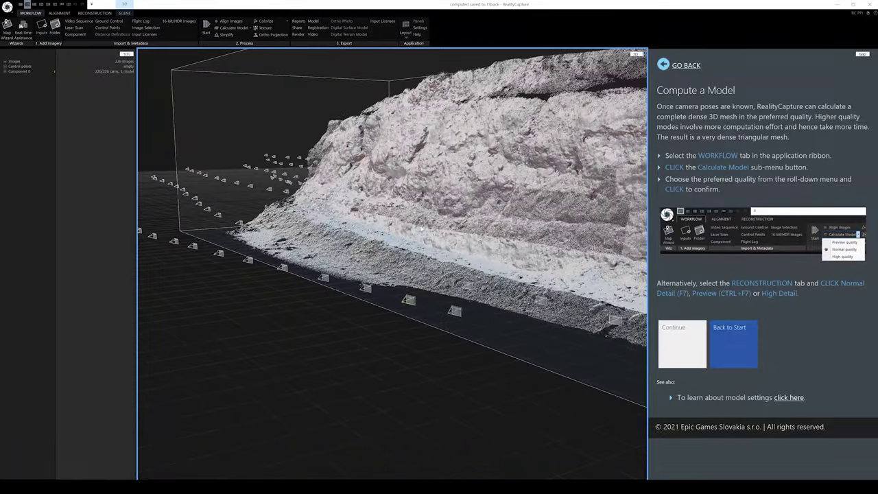
left_click_drag(426, 228, 469, 223)
scroll(468, 223, "up", 8)
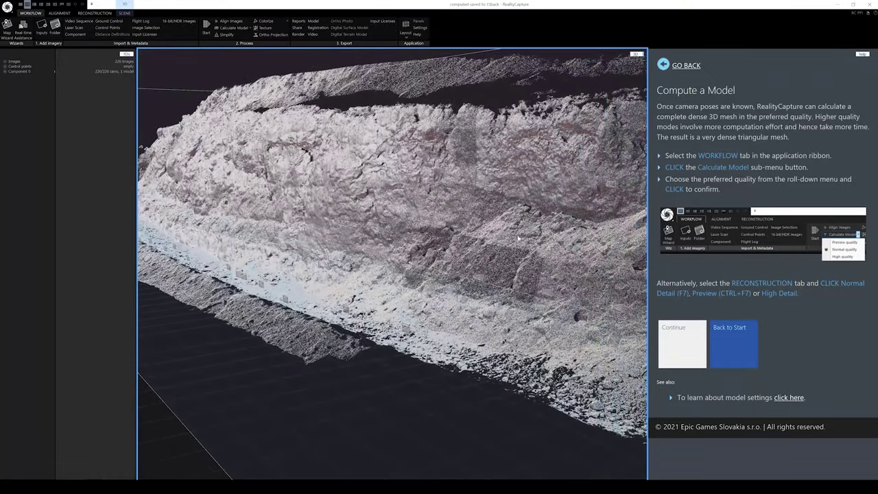
left_click_drag(517, 236, 441, 219)
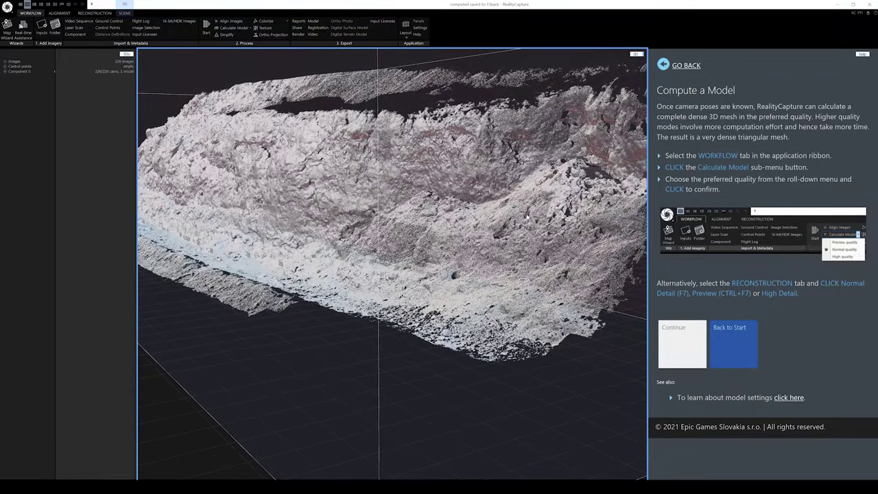
scroll(542, 216, "up", 4)
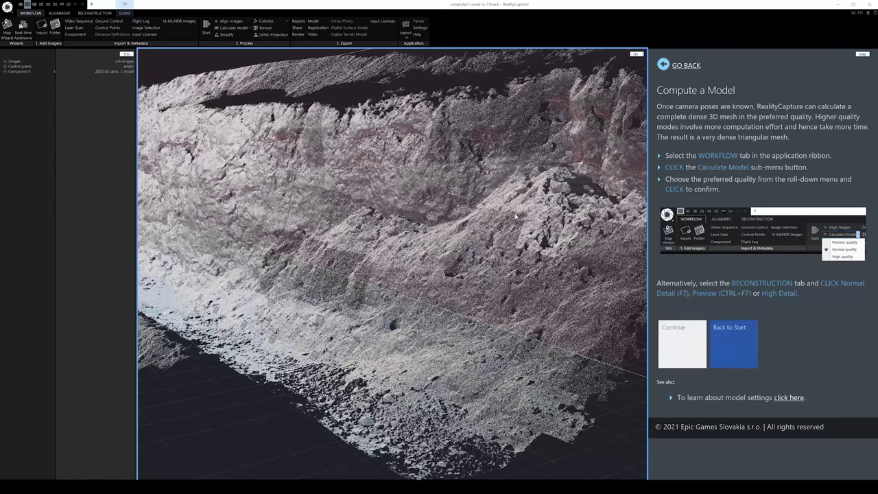
scroll(511, 220, "down", 5)
left_click_drag(511, 220, 253, 241)
scroll(465, 233, "up", 5)
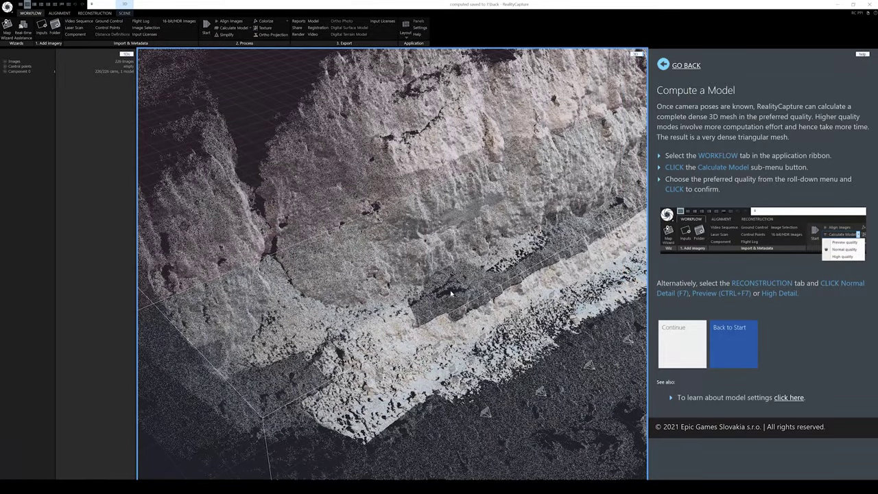
left_click_drag(451, 294, 516, 291)
left_click_drag(585, 300, 547, 270)
left_click_drag(548, 217, 519, 317)
scroll(518, 317, "down", 5)
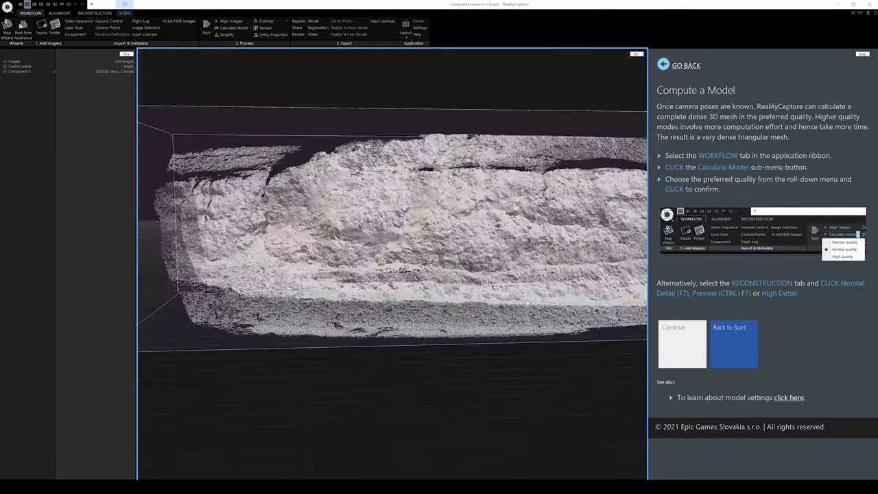
Advance the guide to the reconstruction page and expand Component 0 to show Model 1
left_click(682, 343)
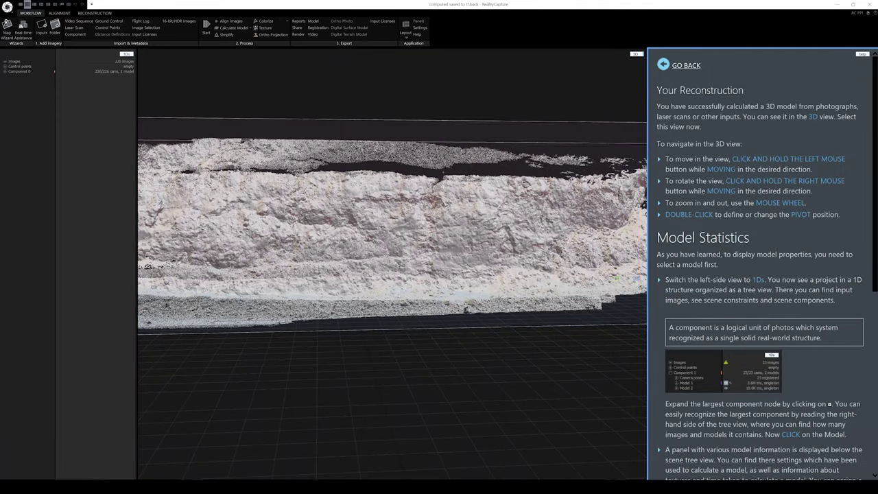
scroll(731, 299, "down", 5)
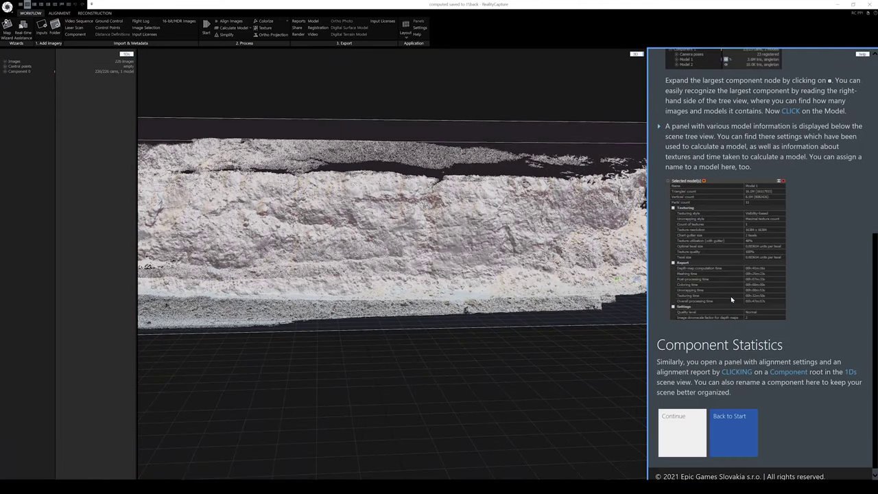
left_click(5, 72)
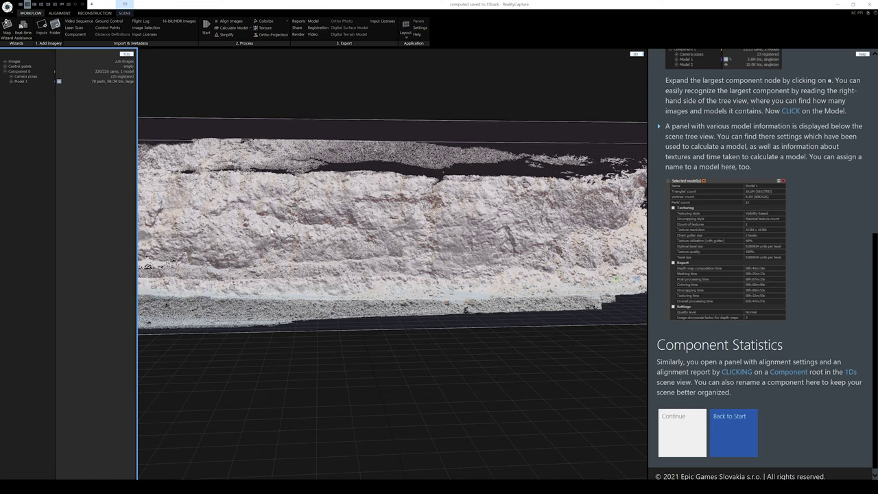
scroll(271, 232, "up", 2)
left_click_drag(271, 232, 345, 225)
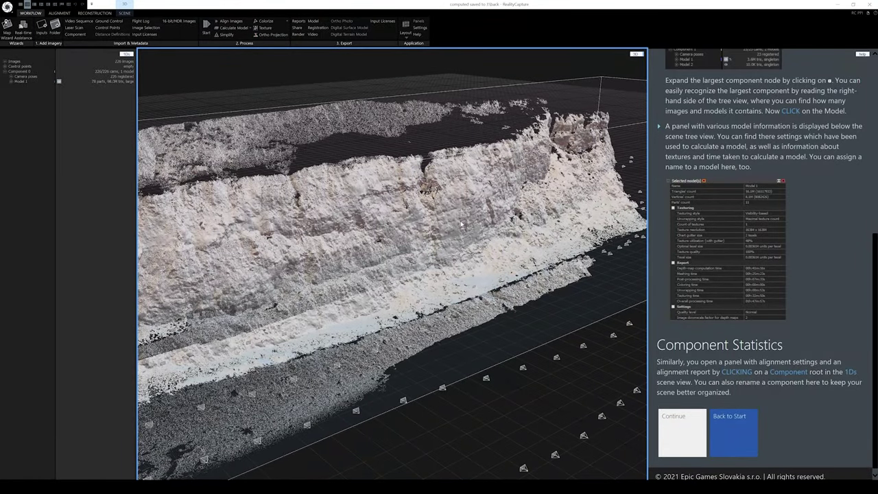
Change Model 1's render mode, close the video memory warning, and view it as a point cloud
left_click(59, 81)
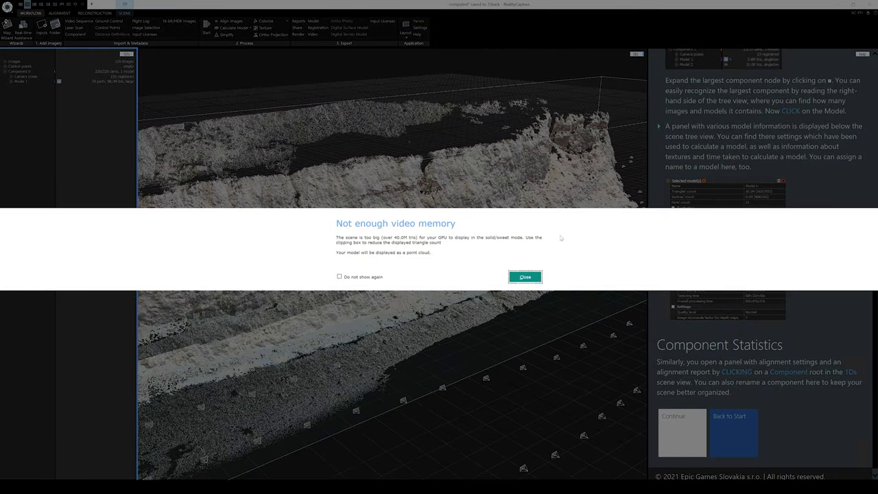
left_click(525, 276)
left_click_drag(541, 275, 484, 302)
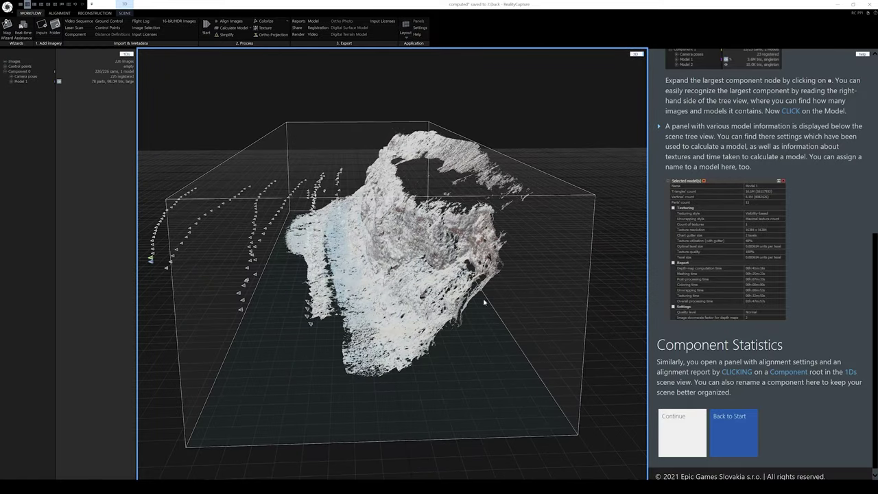
Advance the guide to the coloring page, inspect the scan, and run Clean Model from the Reconstruction tools
left_click(672, 420)
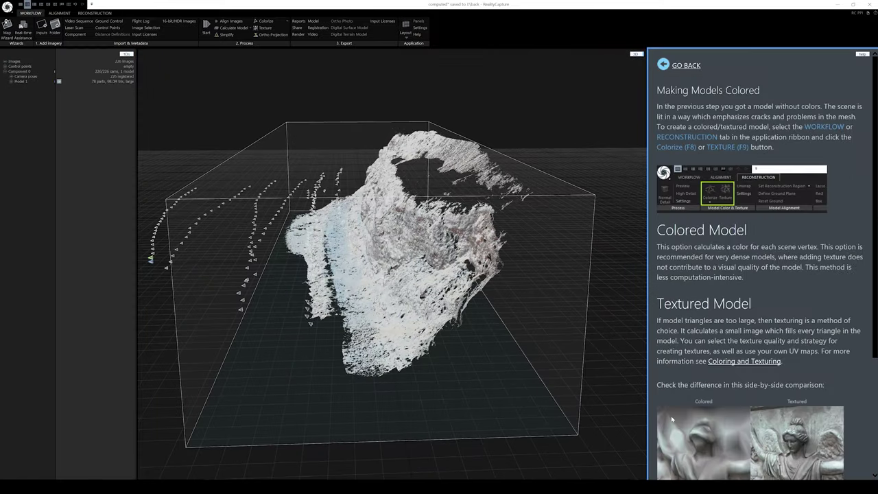
left_click_drag(515, 256, 547, 273)
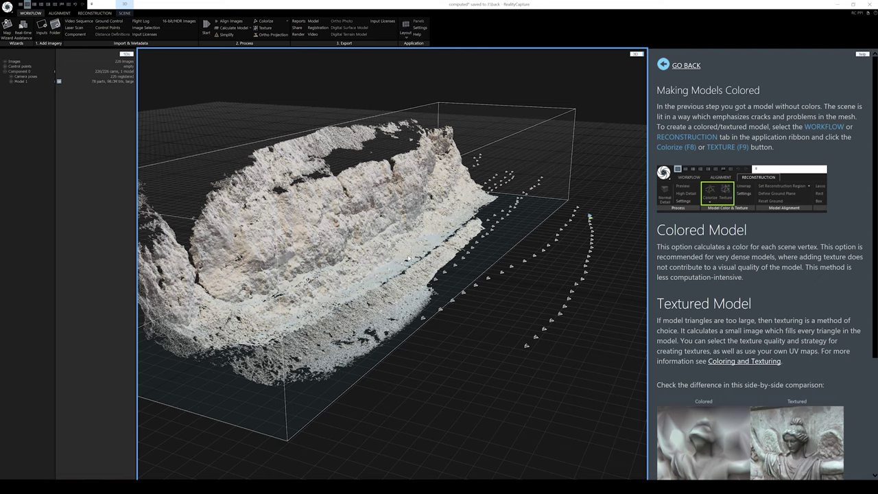
left_click_drag(394, 245, 467, 273)
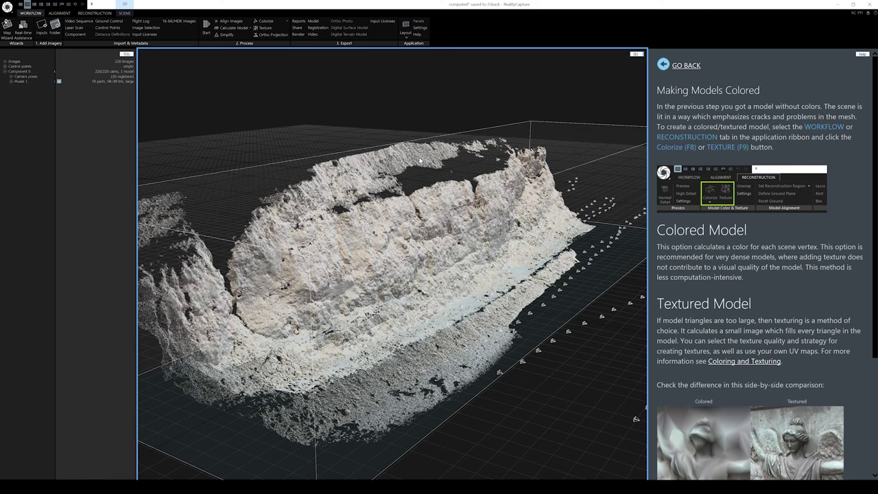
left_click_drag(382, 140, 385, 135)
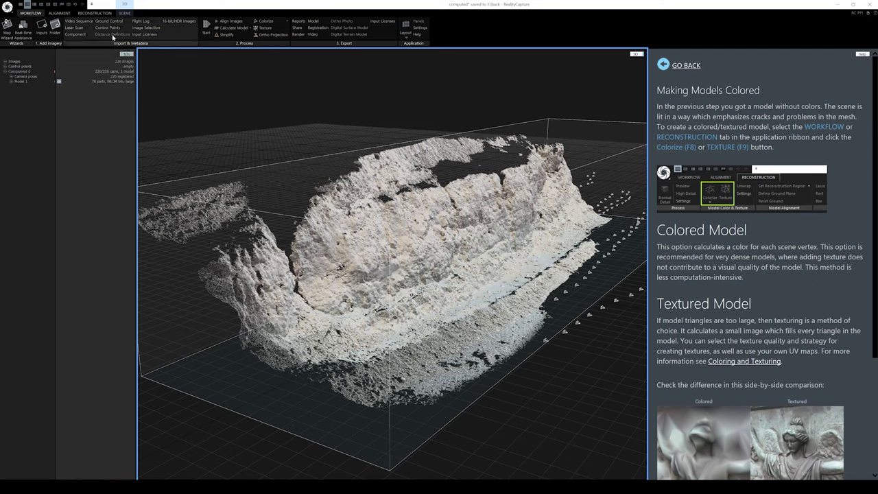
left_click(93, 13)
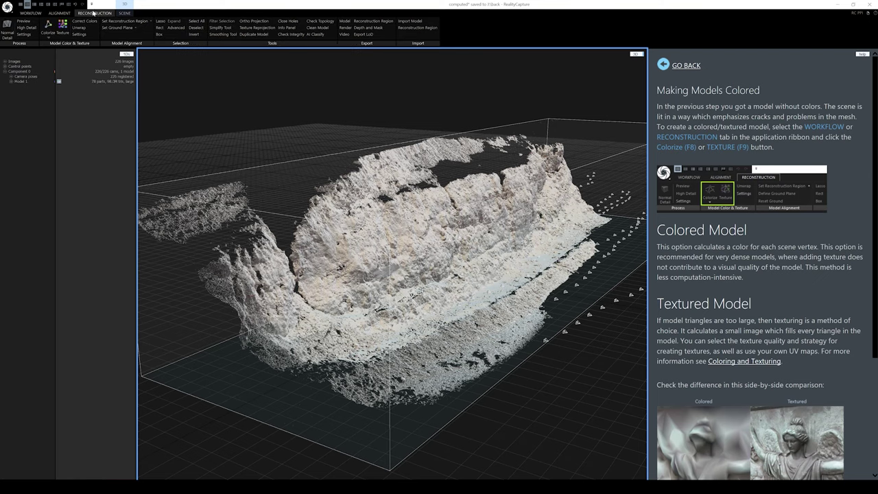
left_click(325, 28)
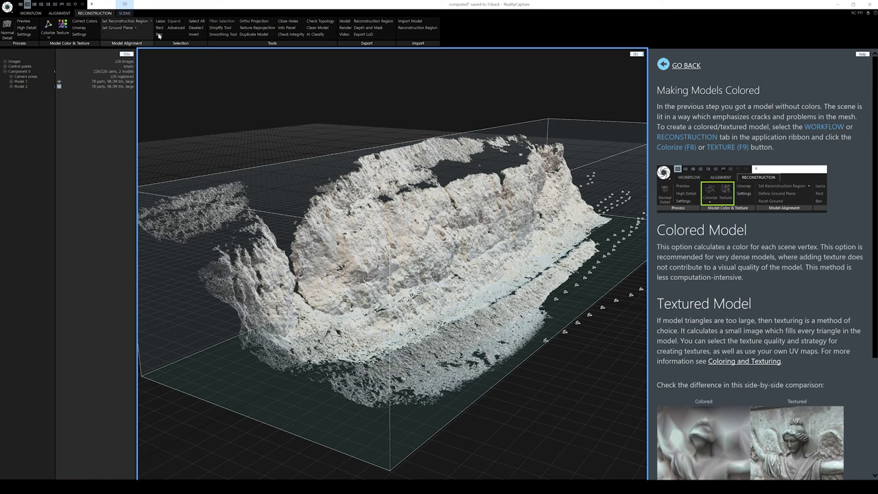
Select the largest connected component, invert the selection, and filter it into Model 3
left_click(176, 28)
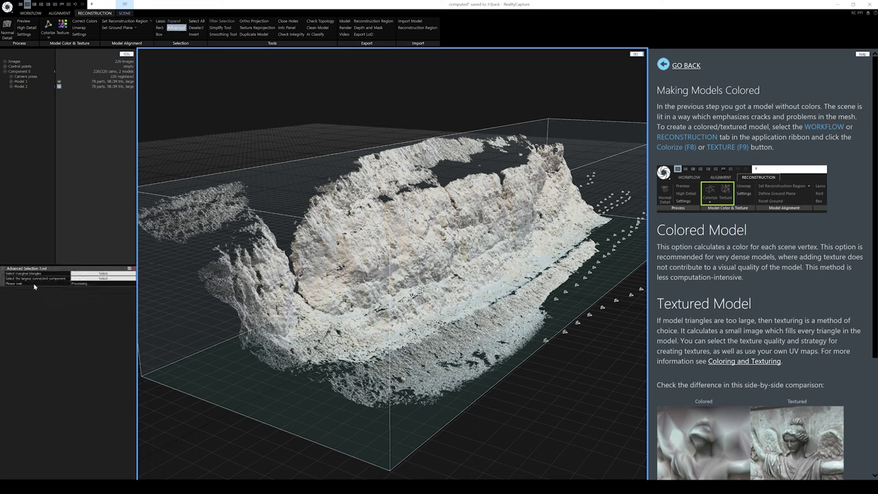
left_click(99, 278)
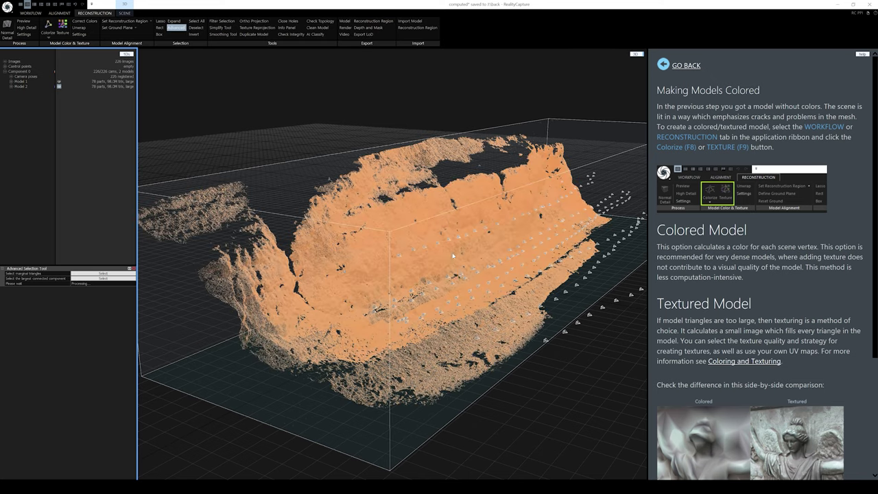
left_click_drag(567, 251, 390, 278)
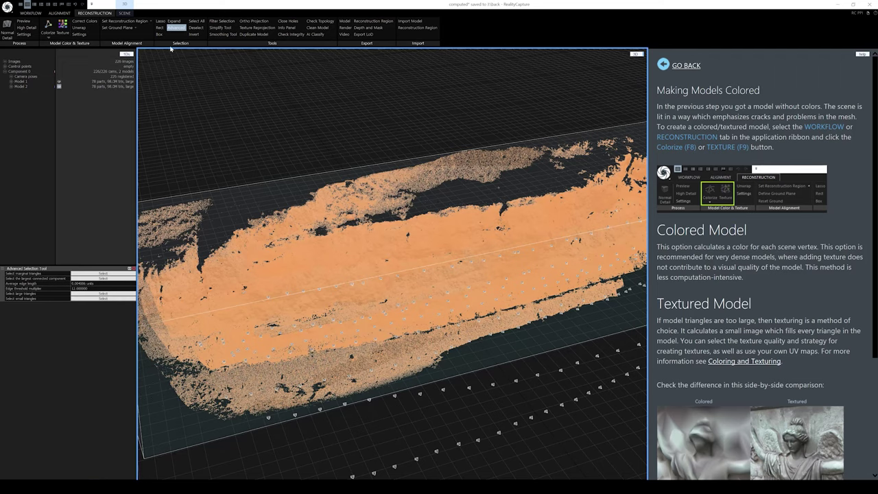
left_click(193, 34)
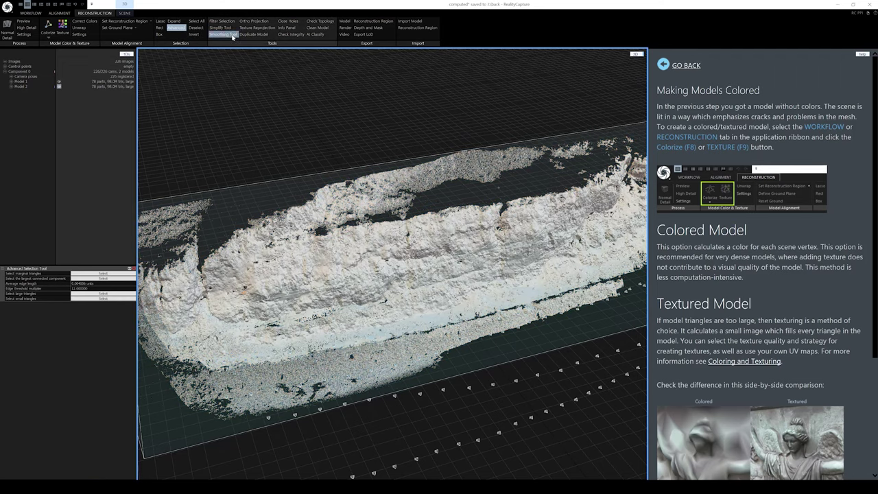
left_click(221, 20)
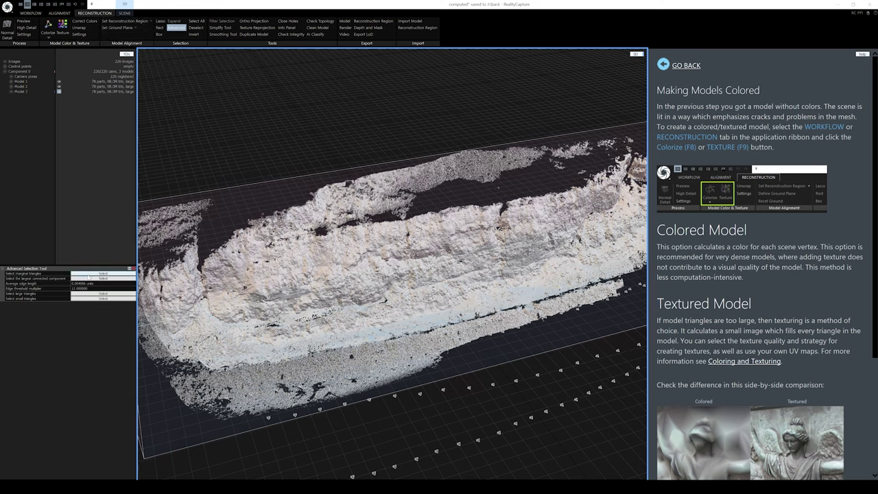
Select the marginal triangles, check them from several angles, and filter them into Model 4
left_click(90, 277)
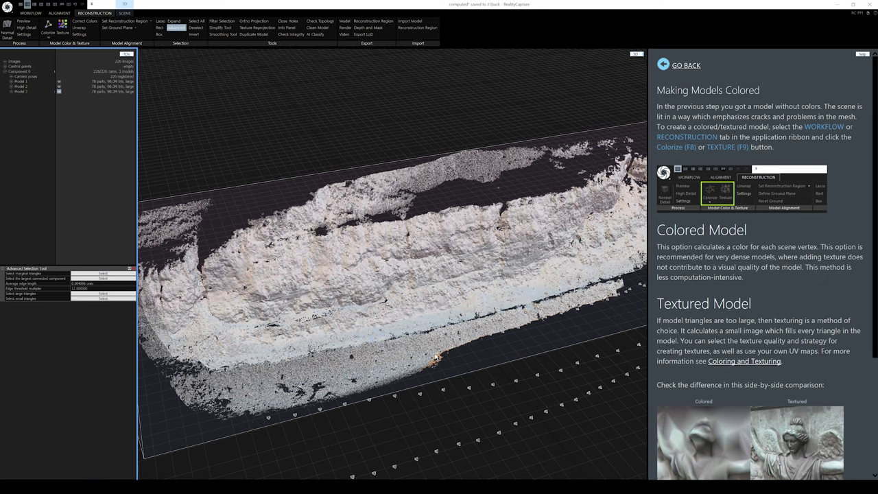
left_click_drag(453, 352, 483, 328)
left_click_drag(529, 305, 581, 225)
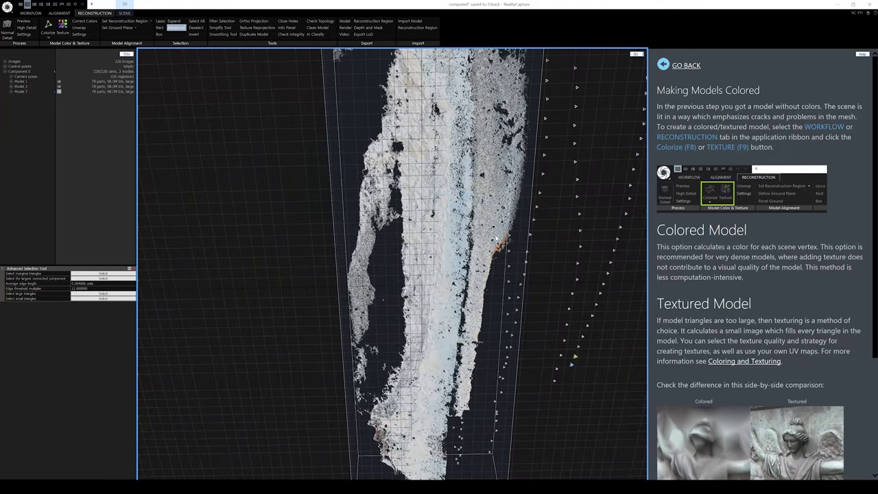
left_click_drag(505, 248, 466, 189)
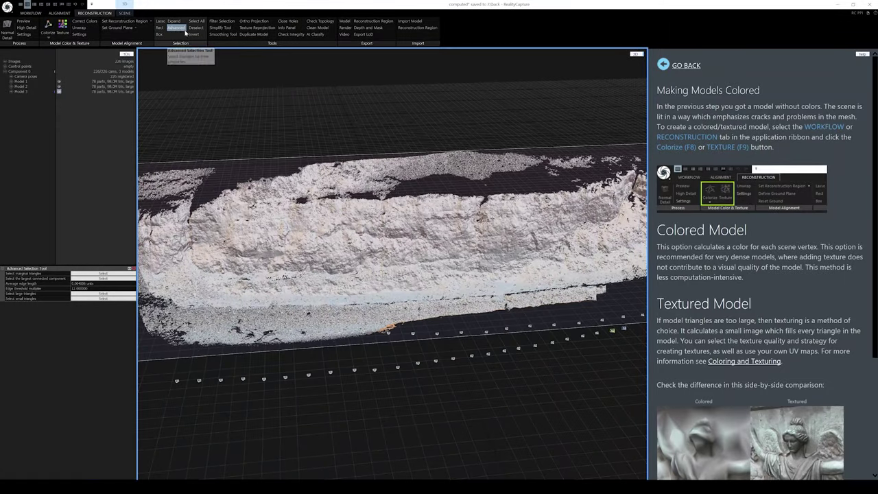
left_click(223, 21)
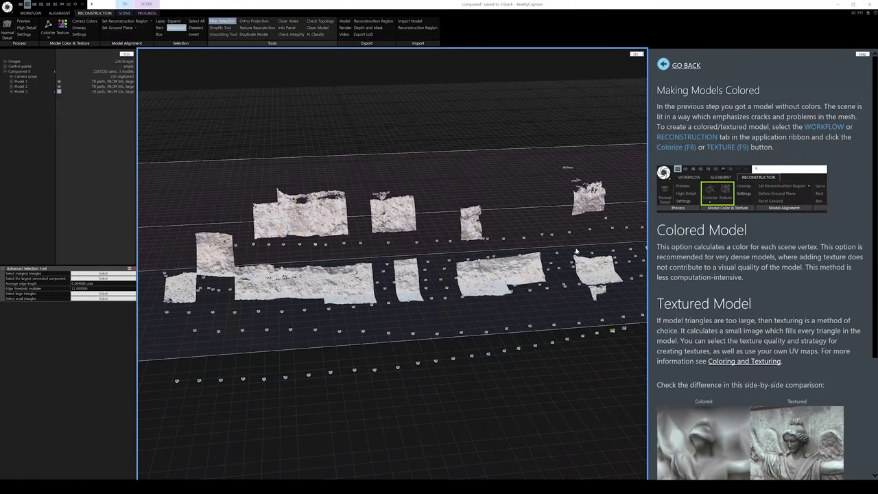
left_click_drag(588, 271, 466, 219)
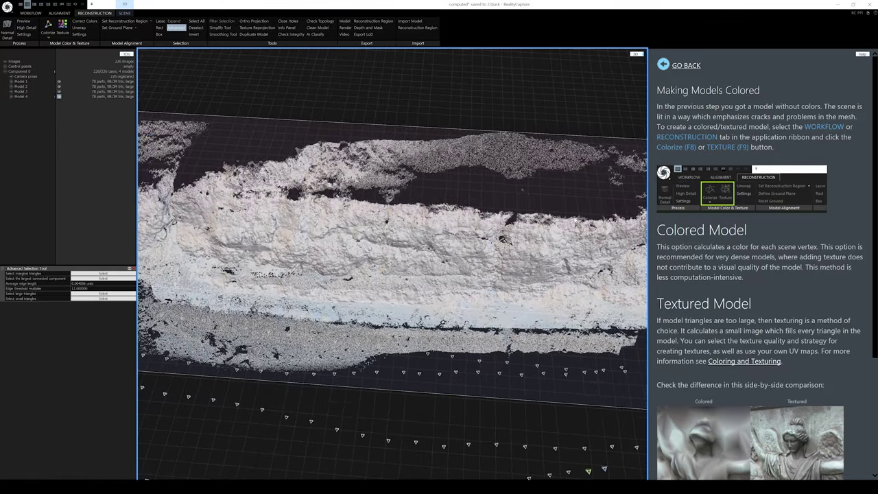
Smooth the cleaned rock wall mesh with the Smoothing Tool, producing Model 5
left_click(223, 34)
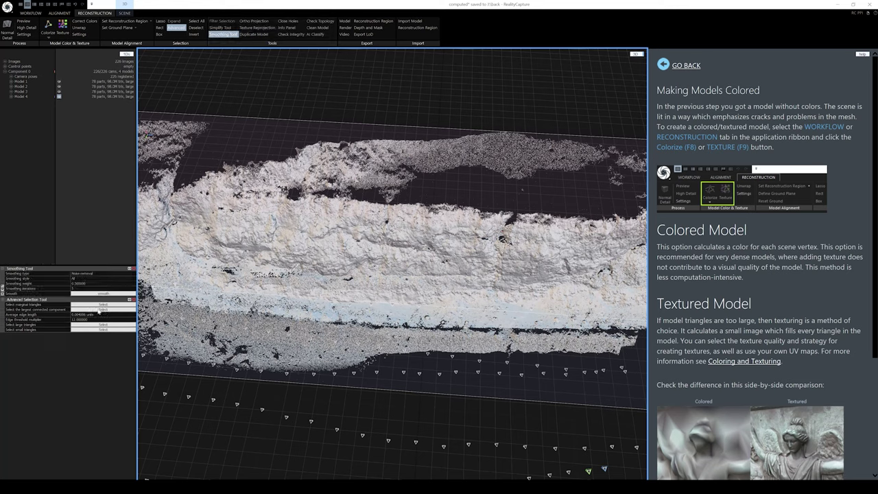
left_click(121, 293)
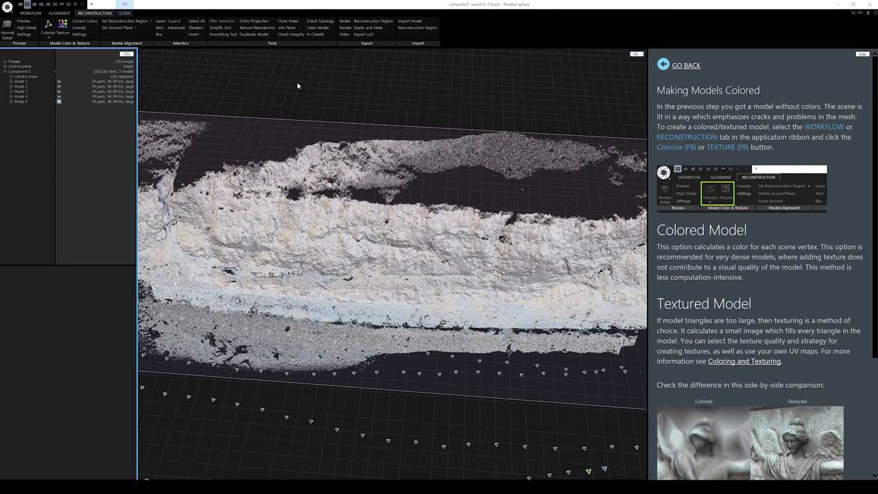
Check the Simplify Tool's target triangle count and simplify the smoothed mesh into a sixth model
left_click(229, 30)
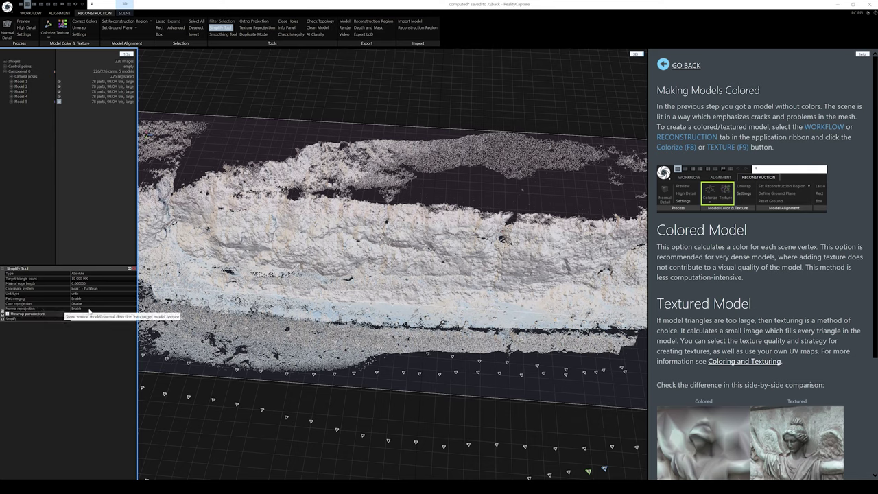
left_click_drag(300, 302, 342, 275)
left_click_drag(547, 177, 446, 257)
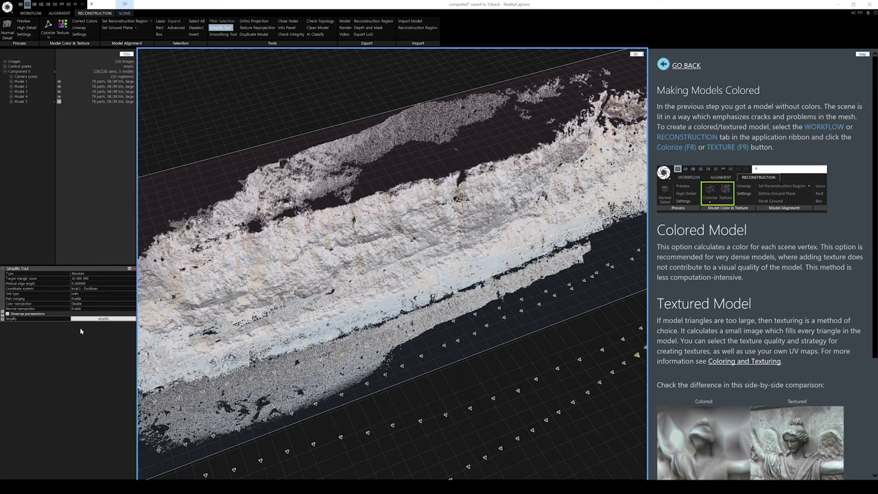
left_click(27, 313)
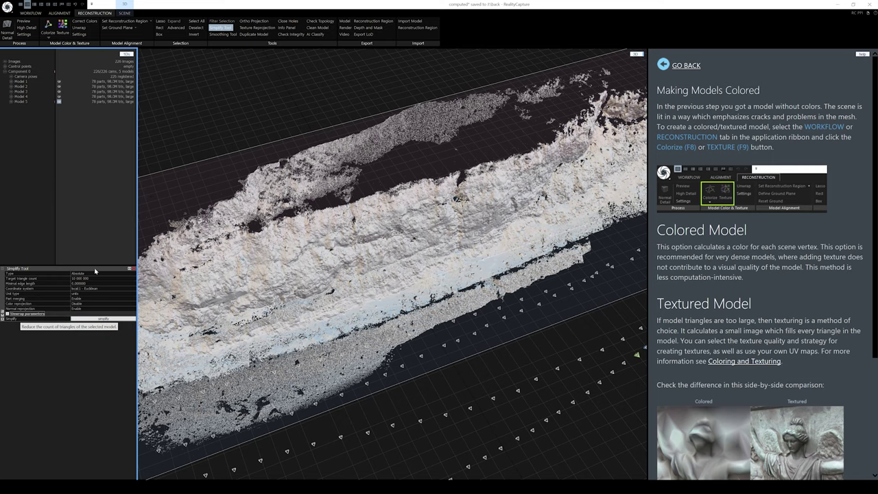
left_click(104, 319)
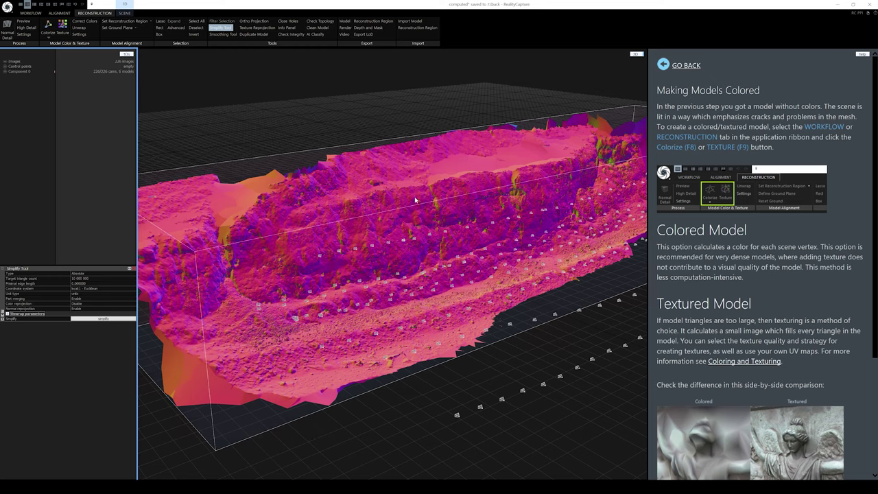
Expand Component 0, inspect the simplified Model 6 rock wall from several angles, and bring up the Unwrap settings
left_click(5, 71)
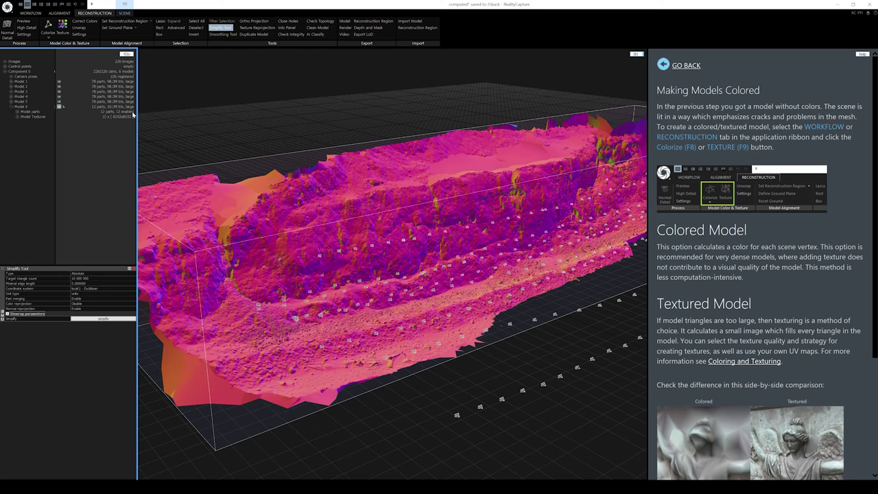
left_click(12, 108)
scroll(433, 180, "up", 10)
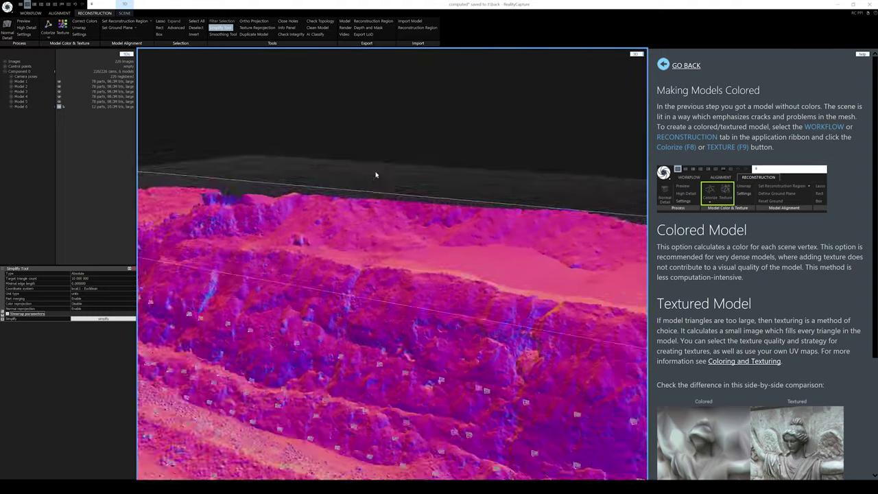
scroll(374, 192, "down", 10)
mouse_move(432, 257)
left_mouse_down()
mouse_move(409, 253)
mouse_move(418, 261)
left_mouse_up()
scroll(340, 267, "down", 5)
left_click_drag(341, 267, 416, 234)
scroll(416, 234, "up", 3)
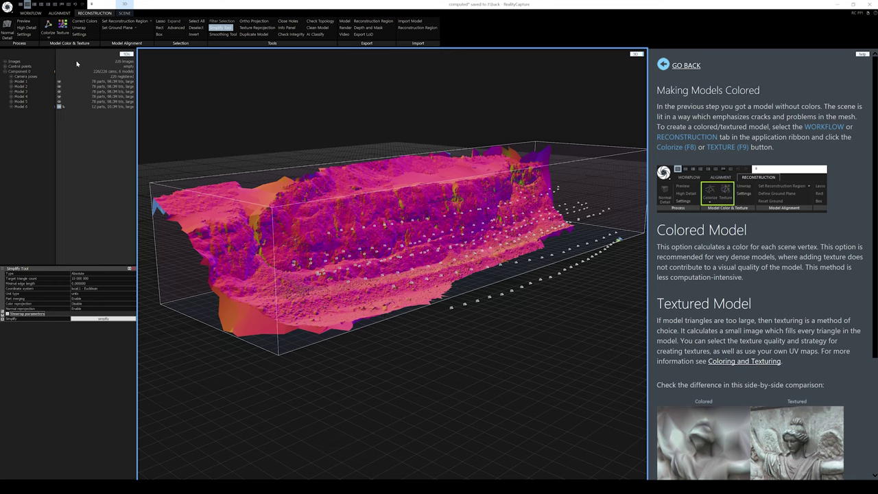
left_click(79, 28)
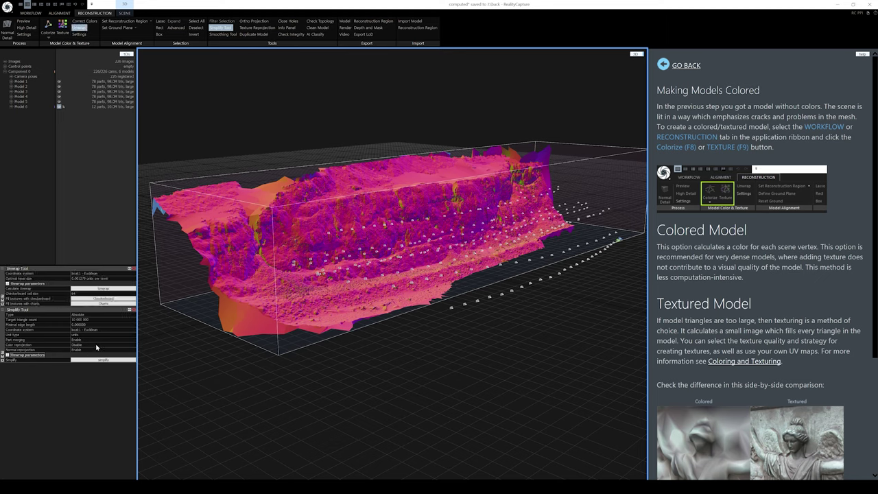
Unwrap Model 6 with a maximal texture count of 6, replacing its current texturing
left_click(221, 28)
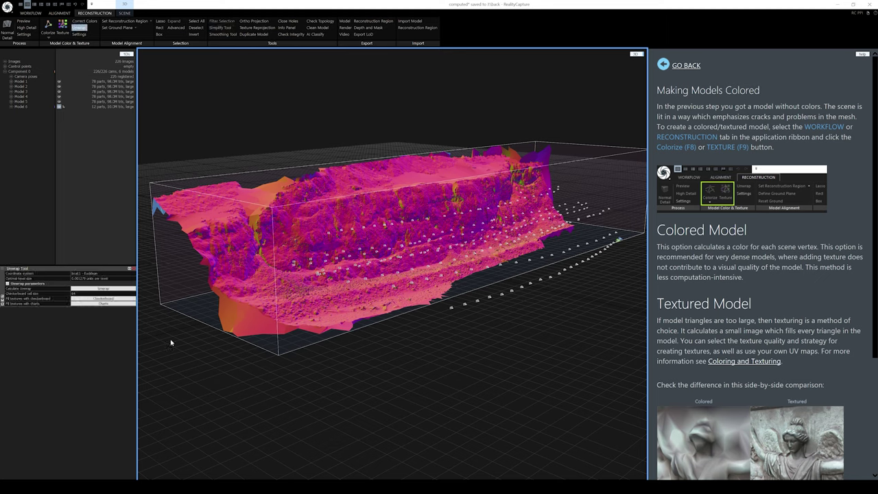
left_click(91, 285)
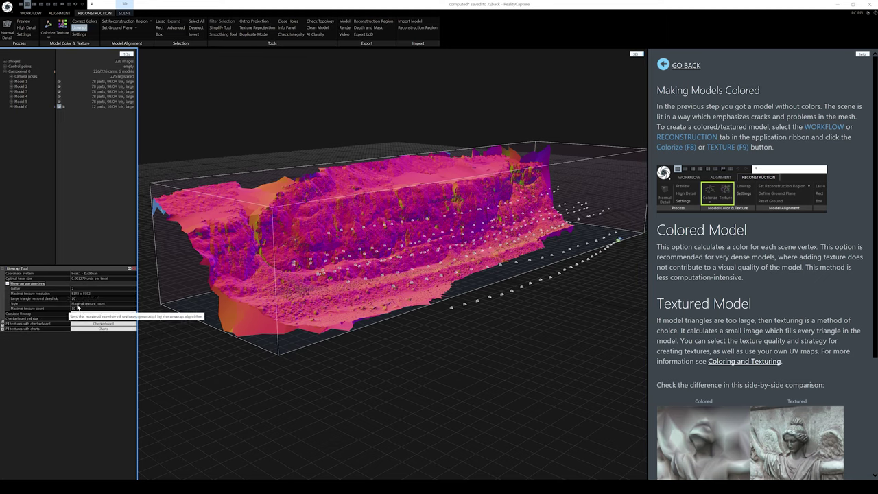
left_click(33, 309)
type("6")
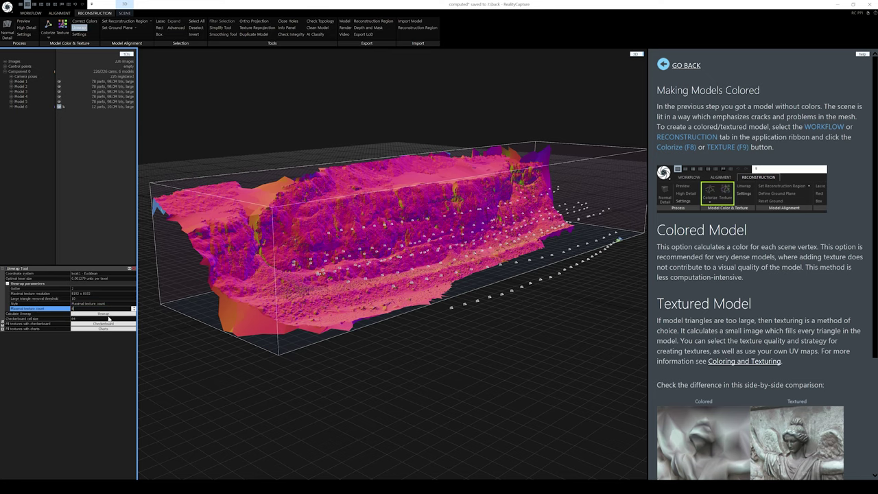
left_click(103, 314)
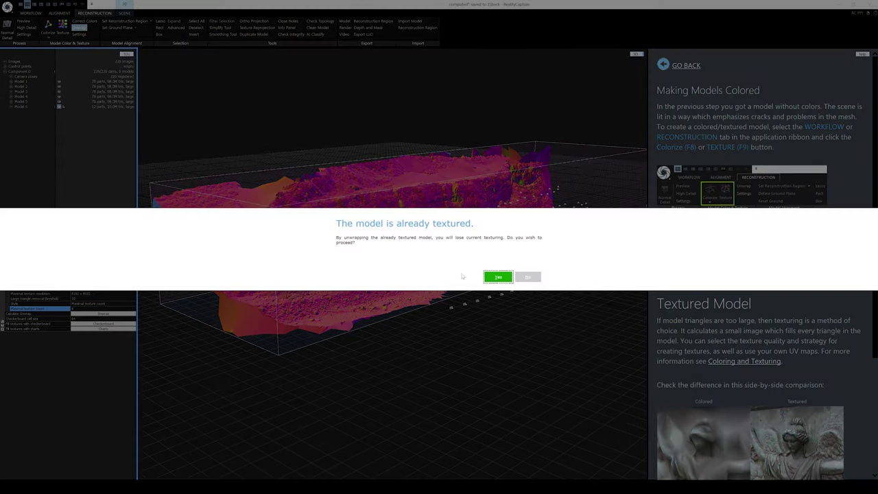
left_click(490, 277)
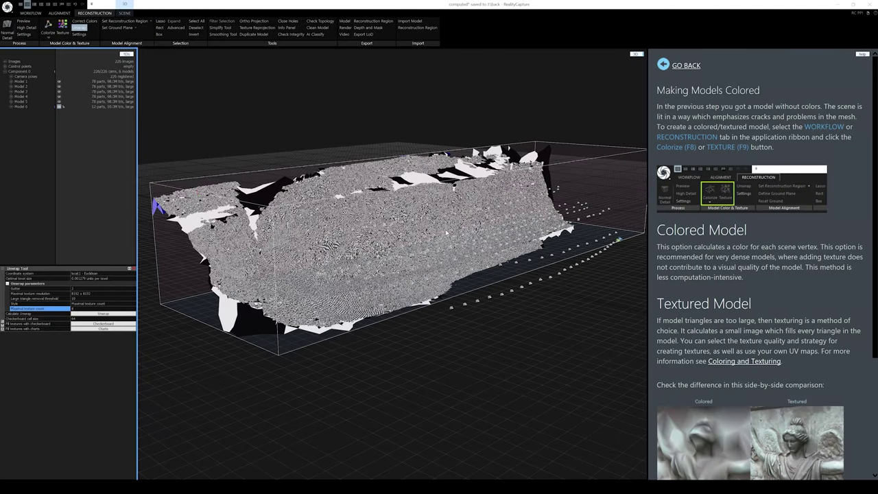
Inspect the checkerboard-unwrapped wall and list Model 6's textures in the Unwrap Layer
left_click_drag(440, 235, 420, 238)
scroll(420, 238, "up", 3)
scroll(419, 238, "up", 5)
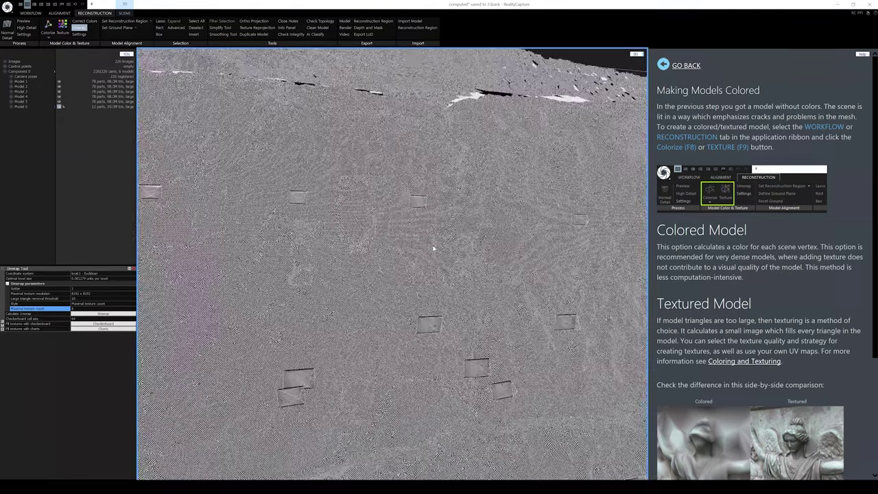
scroll(433, 249, "up", 8)
scroll(433, 248, "up", 8)
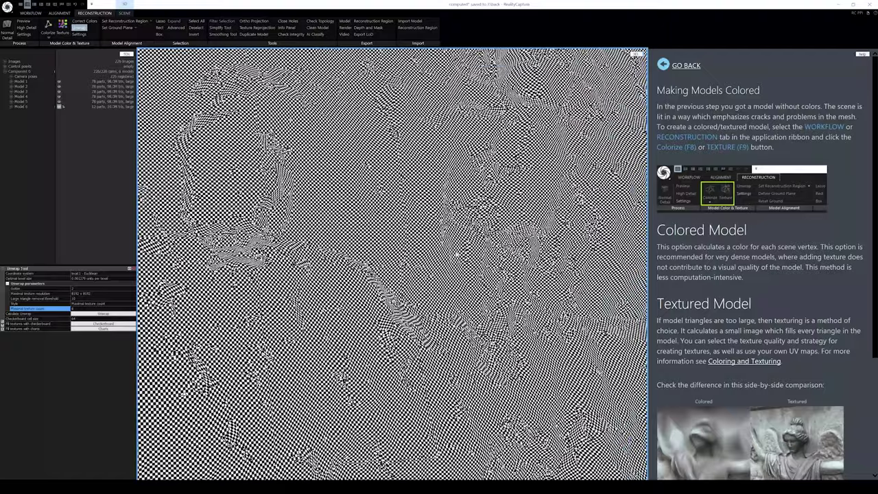
scroll(458, 254, "down", 10)
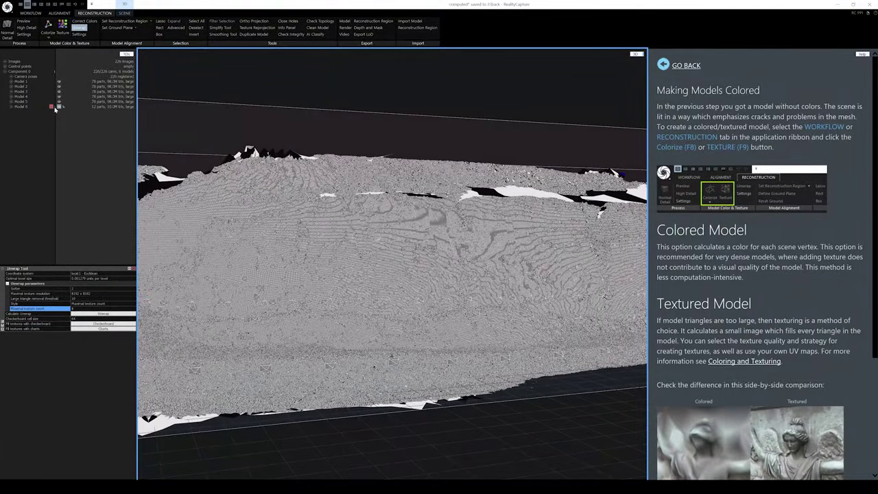
left_click(11, 106)
left_click(17, 116)
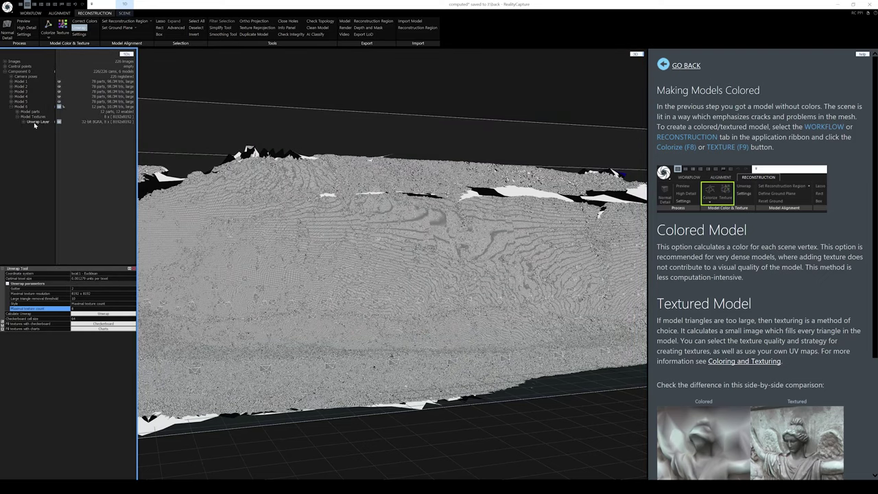
left_click(23, 122)
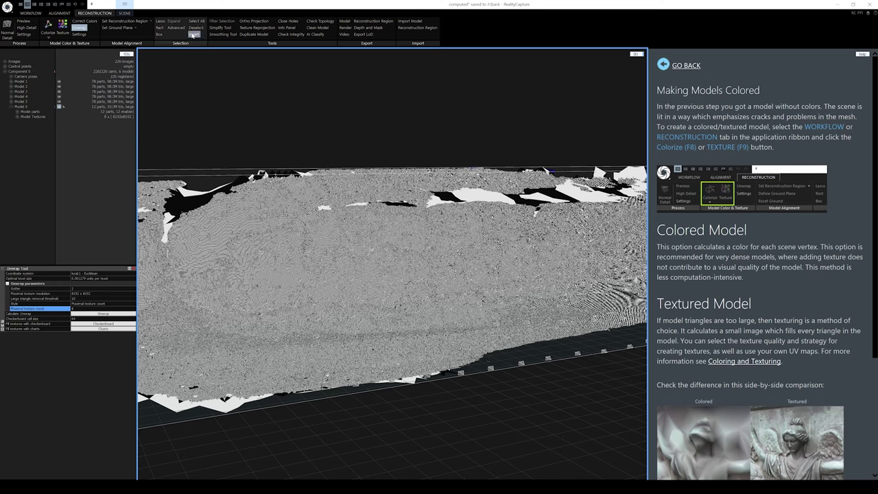
left_click(79, 27)
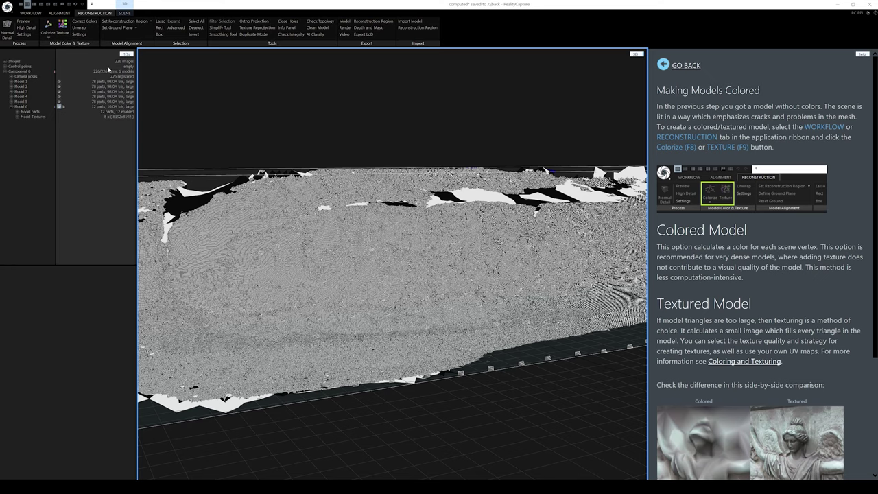
Texture Model 6 and view the photographic rock wall from its top, side edge and other angles
left_click(62, 28)
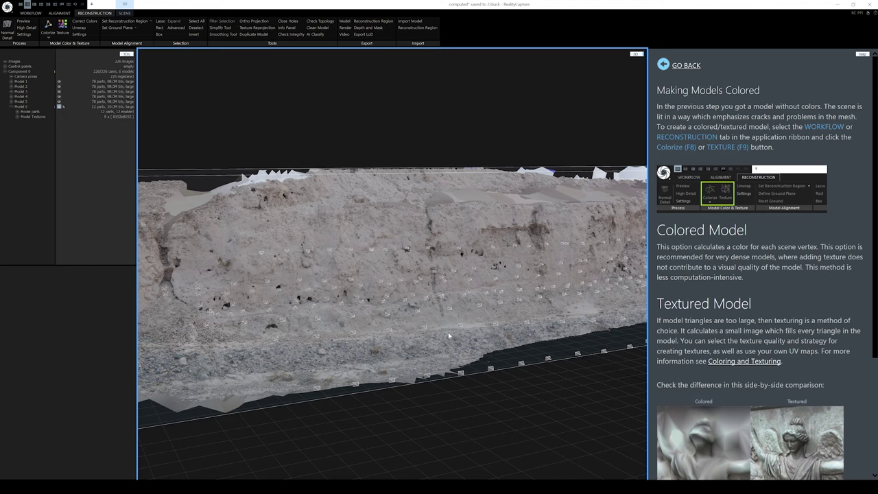
left_click_drag(449, 335, 433, 312)
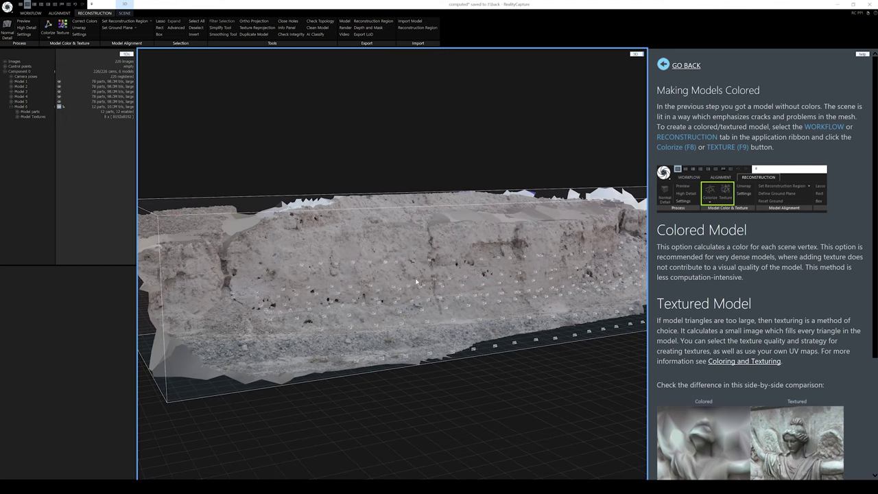
scroll(410, 266, "up", 5)
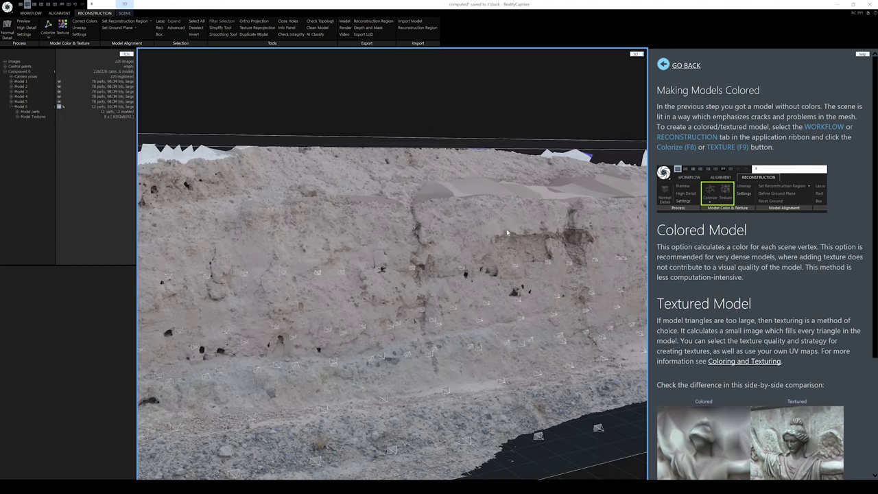
scroll(539, 221, "up", 5)
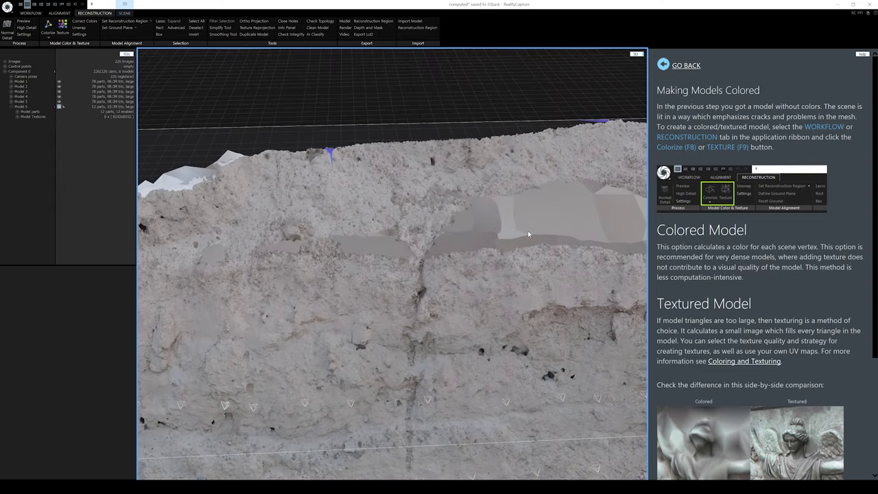
left_click_drag(530, 232, 507, 229)
scroll(439, 353, "up", 8)
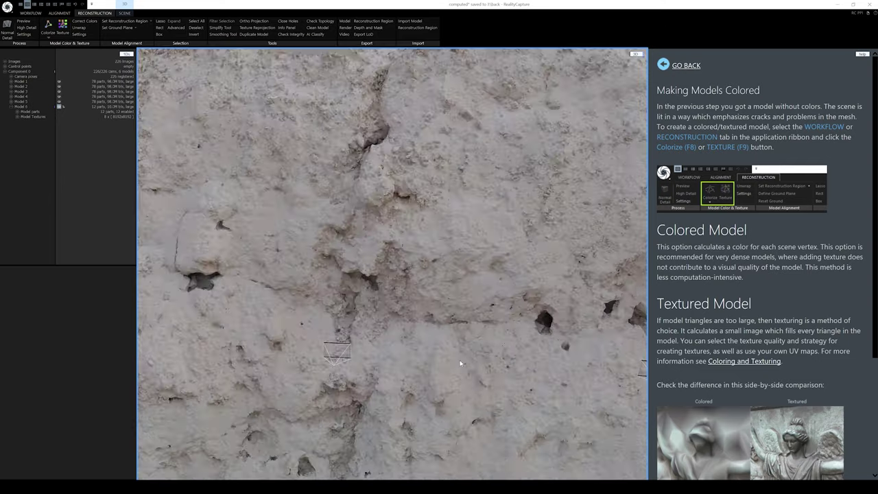
scroll(463, 362, "down", 5)
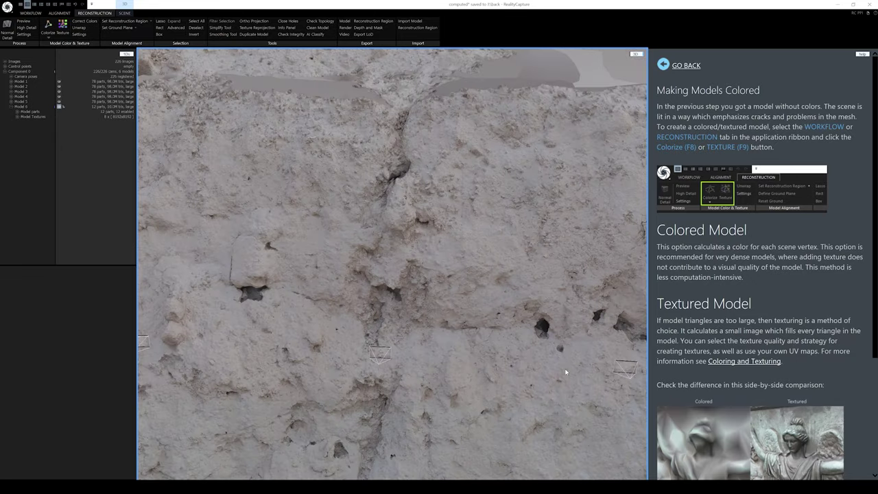
scroll(553, 360, "down", 6)
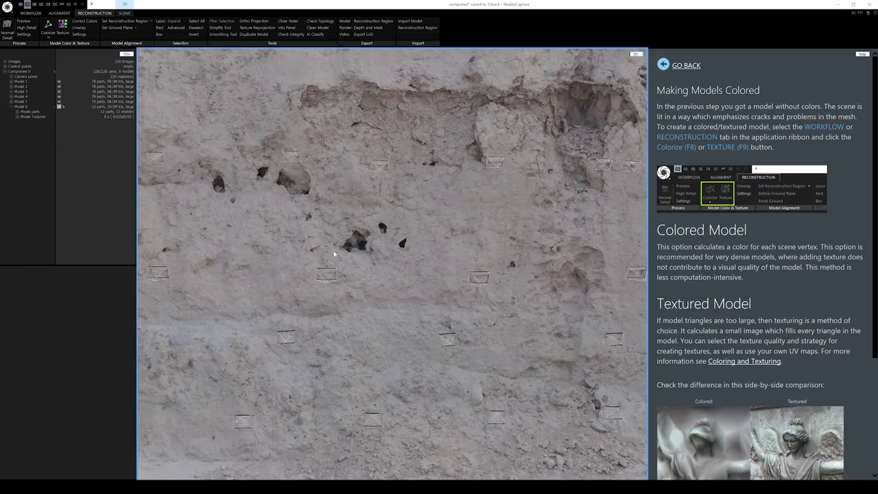
left_click_drag(458, 309, 194, 404)
left_click_drag(510, 333, 381, 339)
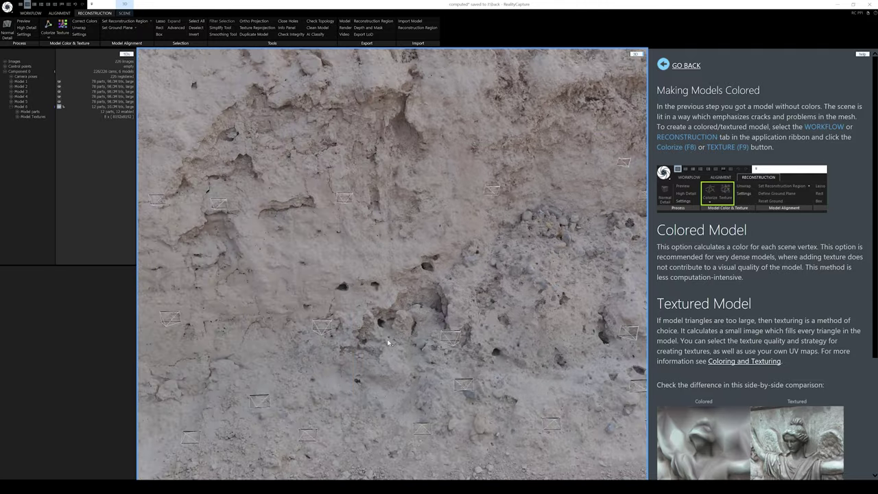
left_click_drag(454, 343, 721, 295)
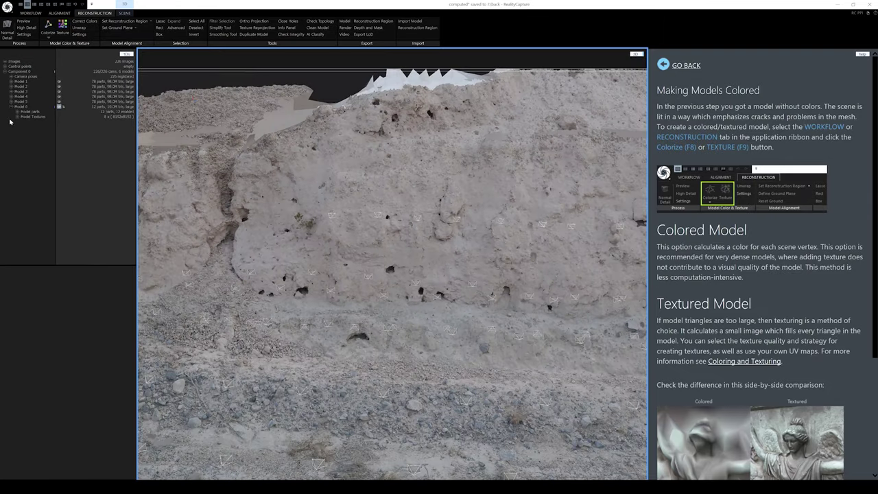
List Model 6's texturing statistics, including texture resolution and count, in the Selected model(s) panel
left_click(19, 119)
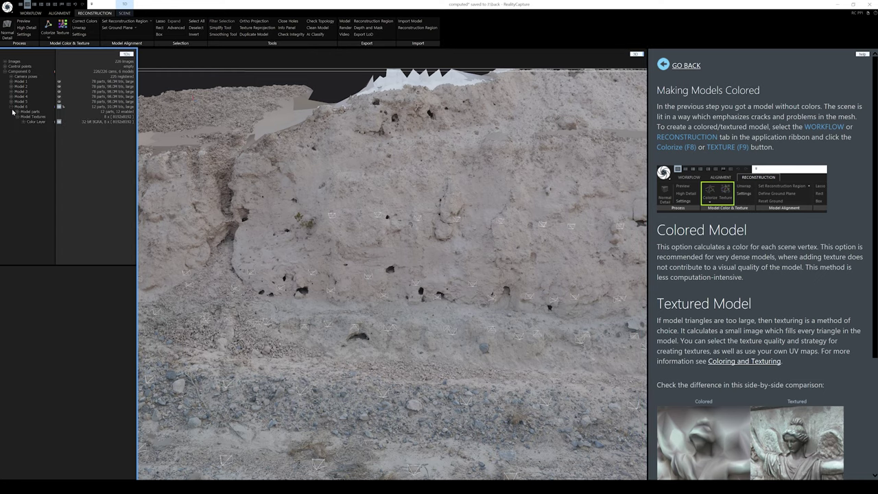
left_click(10, 106)
left_click(10, 107)
left_click(22, 107)
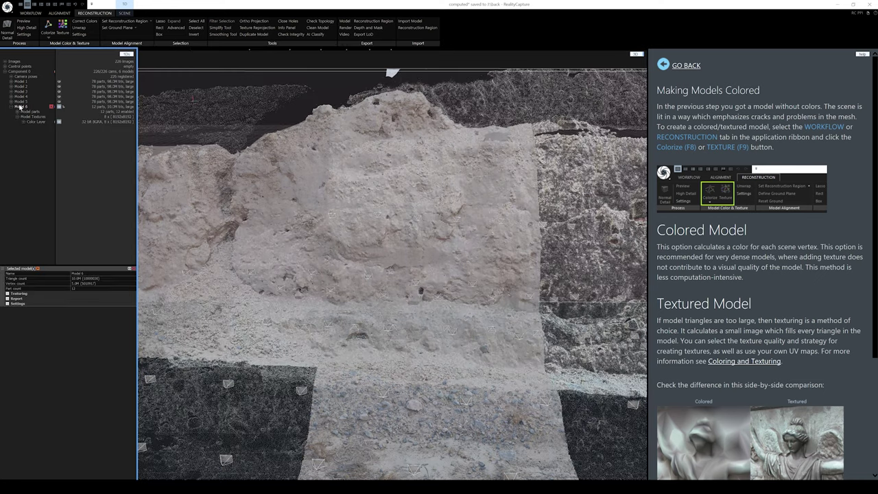
left_click(8, 294)
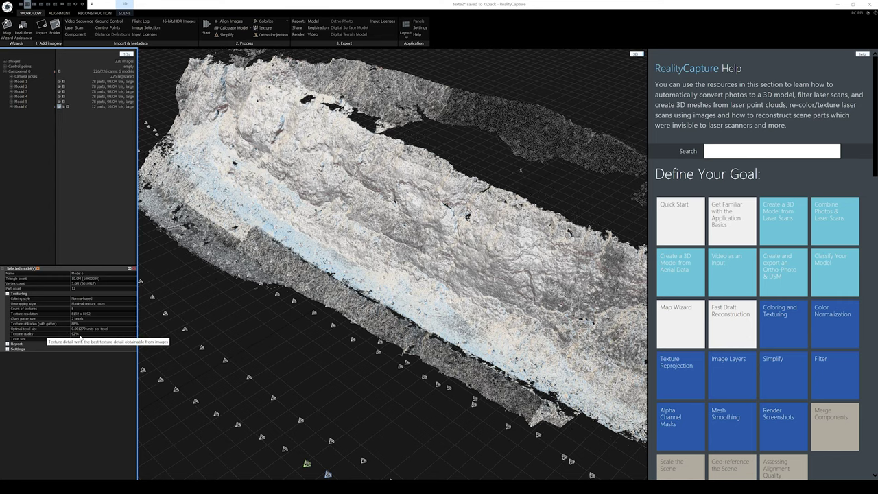
Simplify Model 5 to 10,000,000 triangles, accepting the topology-defect warning
left_click(23, 102)
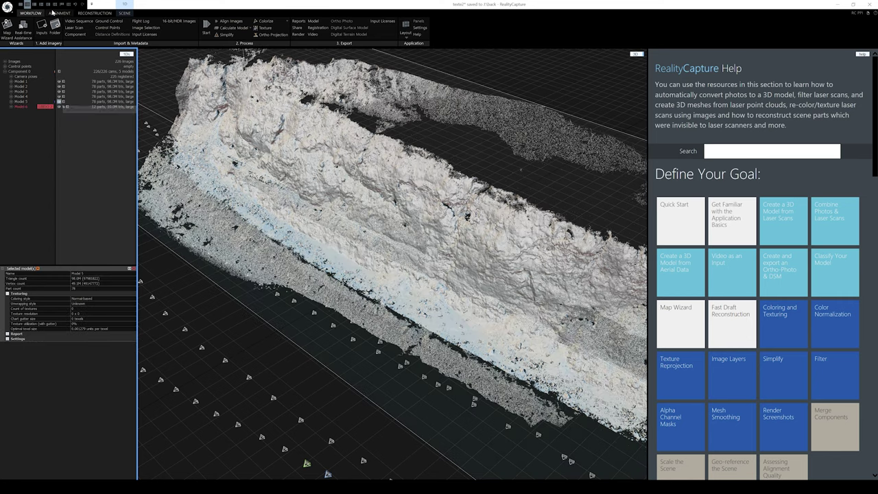
left_click(95, 13)
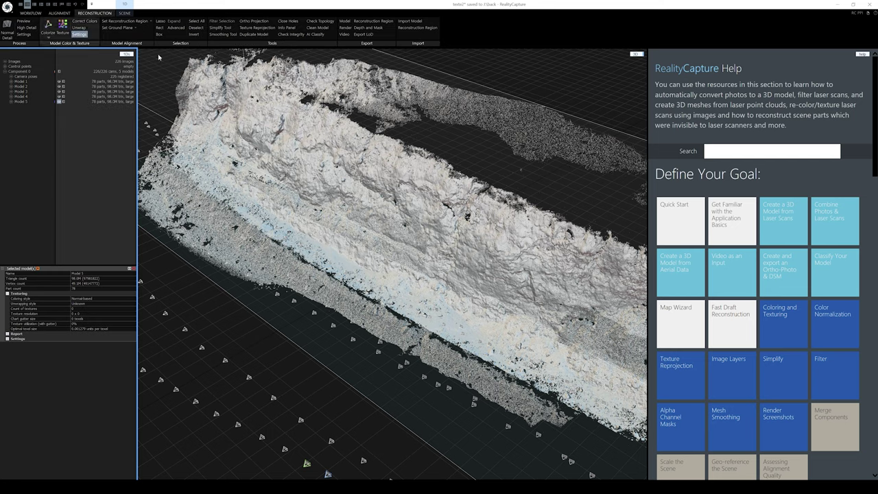
left_click(220, 27)
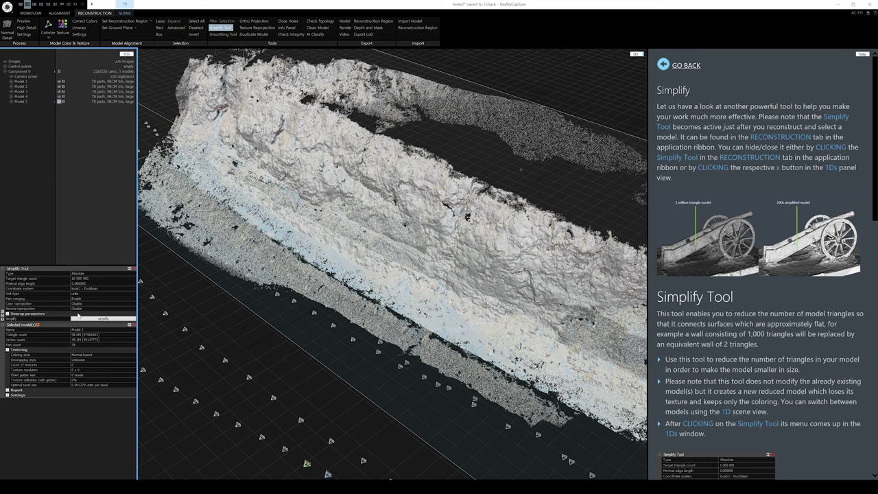
left_click(96, 320)
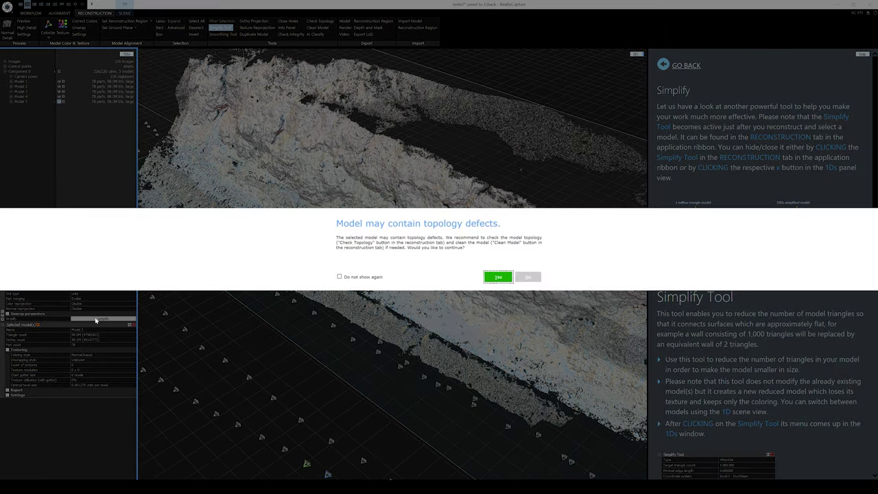
left_click(498, 277)
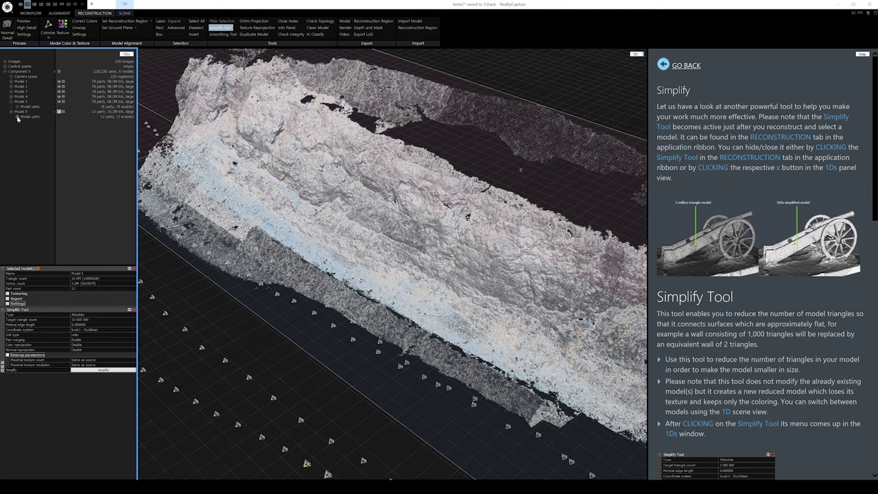
Unwrap the new 10.0M-triangle model with a maximal texture resolution of 8192 x 8192
left_click(17, 112)
left_click(79, 27)
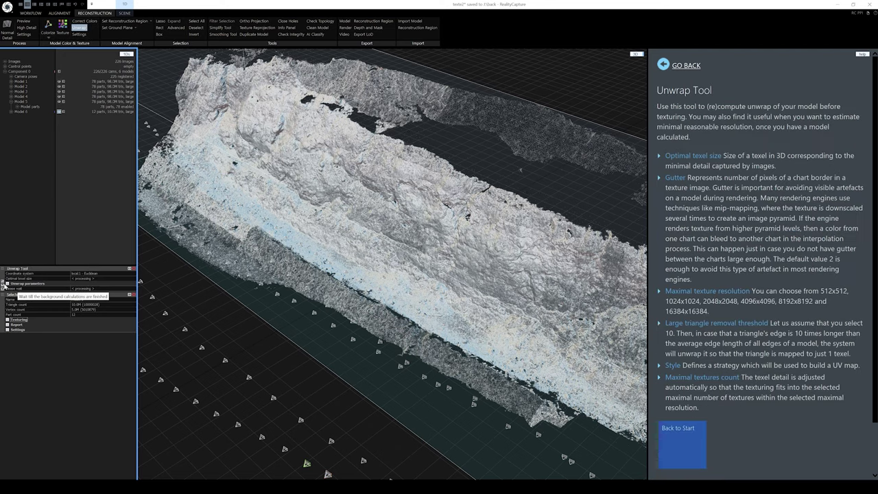
left_click(7, 283)
left_click(75, 294)
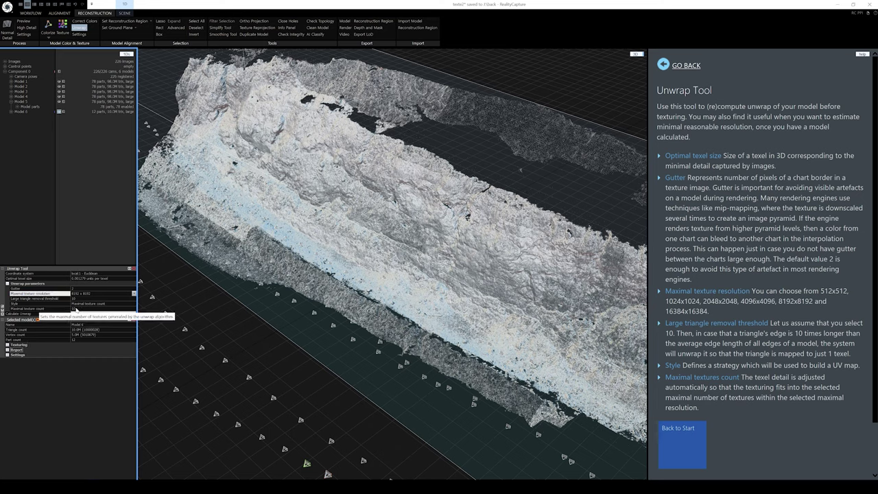
mouse_move(76, 312)
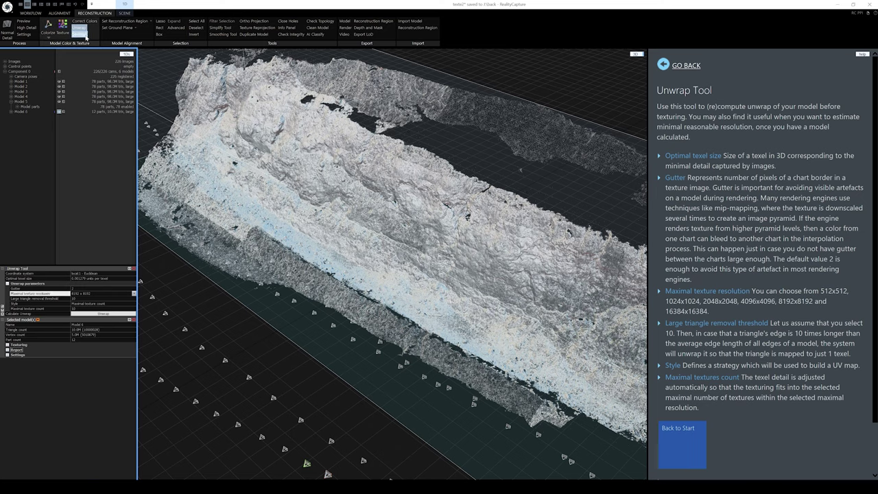
left_click(79, 34)
left_click(51, 319)
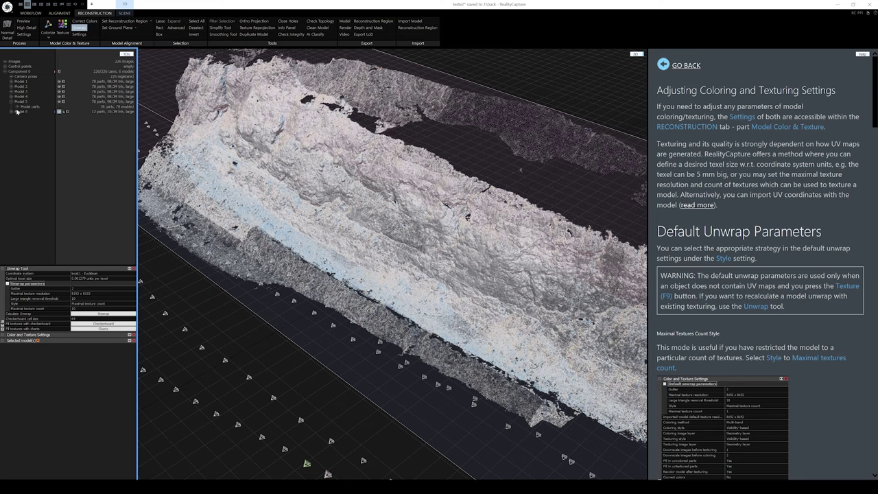
Set a source image as the colour-correction reference and run colour correction across the images
left_click(5, 61)
left_click(27, 70)
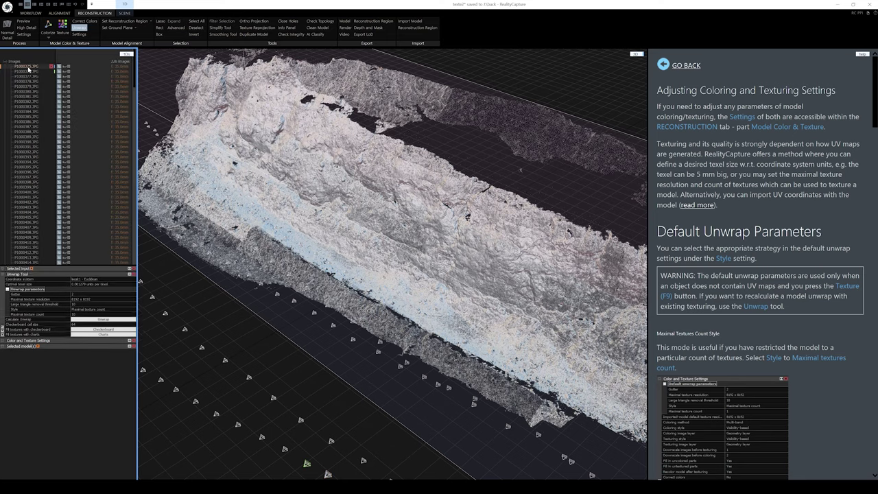
left_click(4, 268)
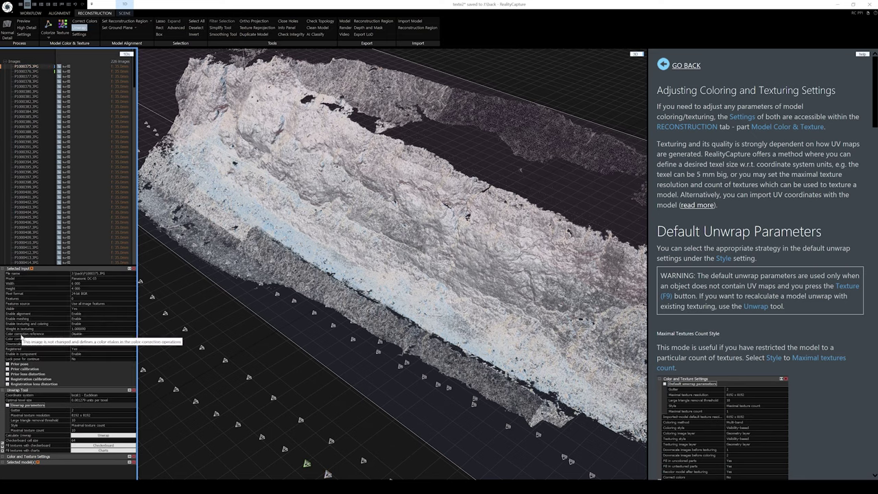
left_click(19, 334)
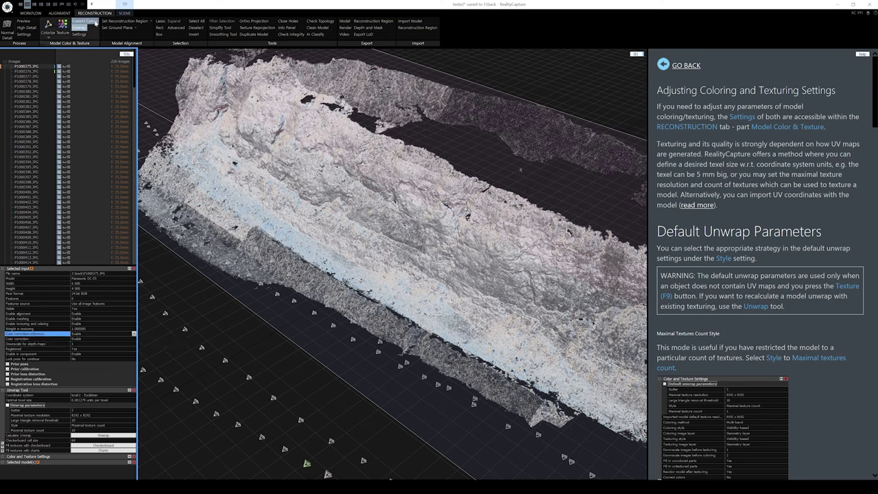
left_click(91, 21)
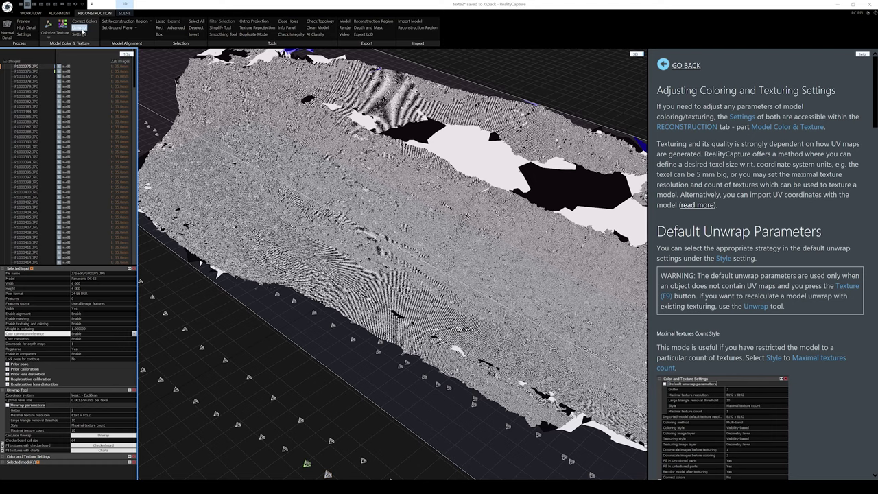
Collapse the image list and display Model 6 textured with its parts listed
left_click(352, 144)
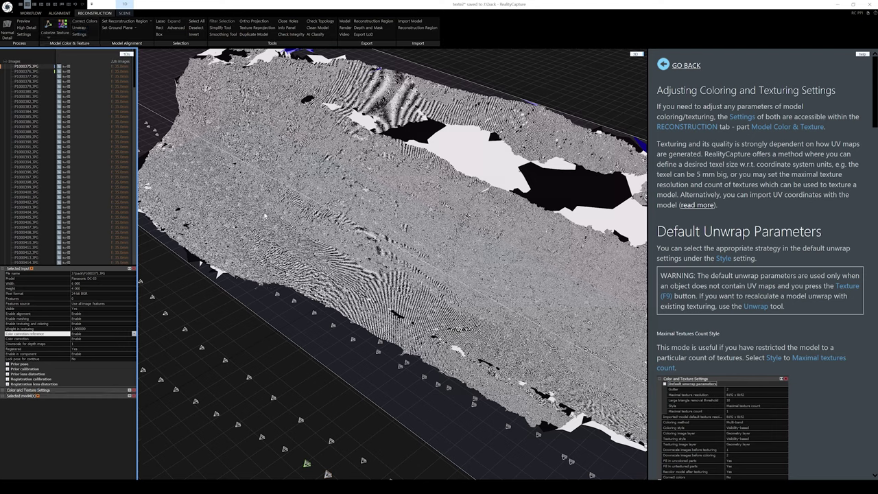
left_click(3, 273)
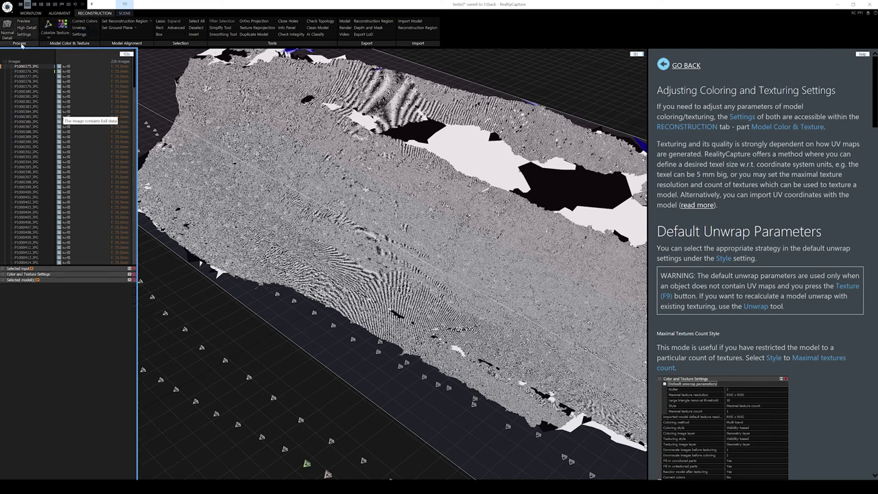
left_click(5, 61)
left_click(26, 112)
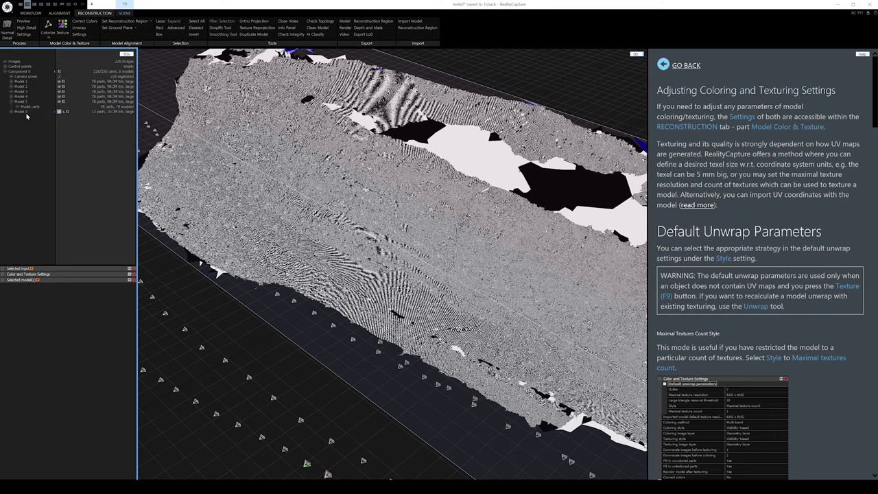
double_click(25, 112)
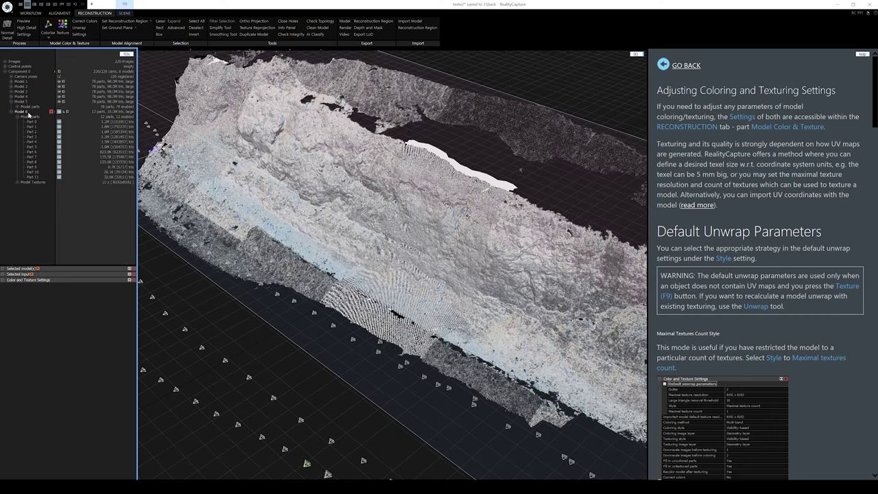
left_click(17, 182)
left_click(17, 183)
Save the project as a new copy named 'text3'
left_click(8, 8)
left_click(21, 65)
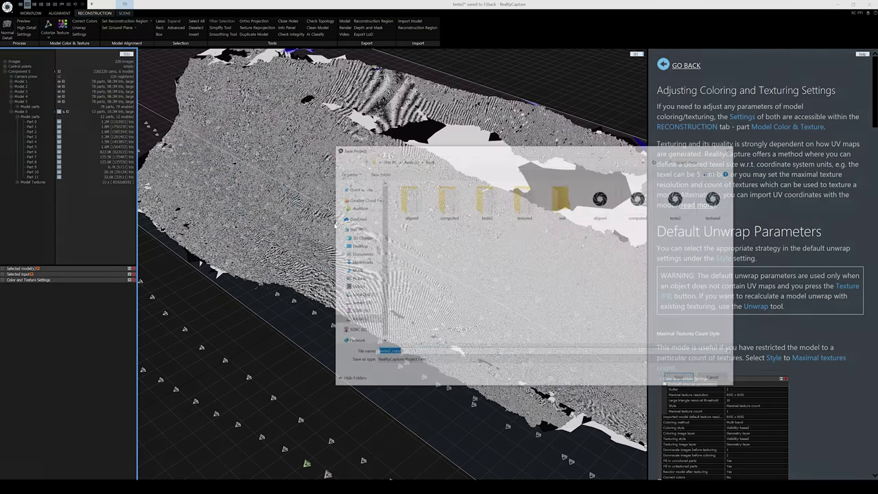
type("text3")
key("Return")
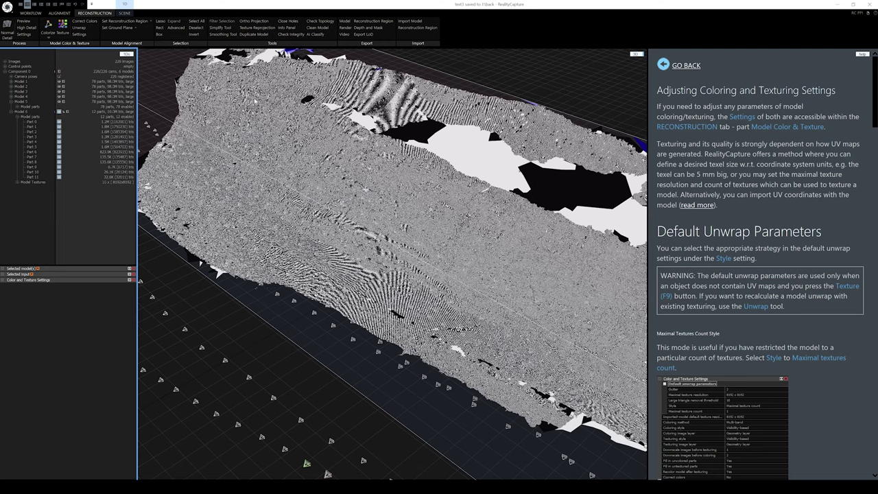
Reproject the texture with Model 1 as source and Model 6 as result model
left_click(257, 28)
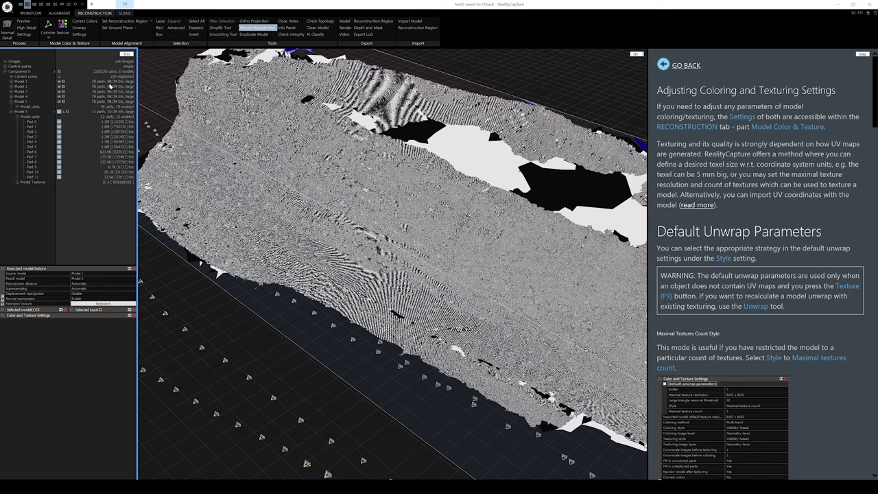
left_click(110, 273)
left_click(103, 278)
left_click(115, 278)
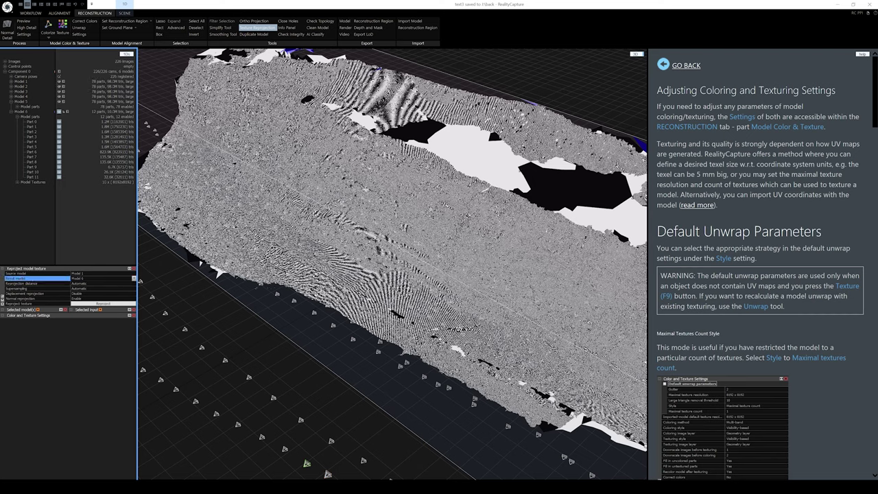
left_click(24, 114)
left_click(11, 112)
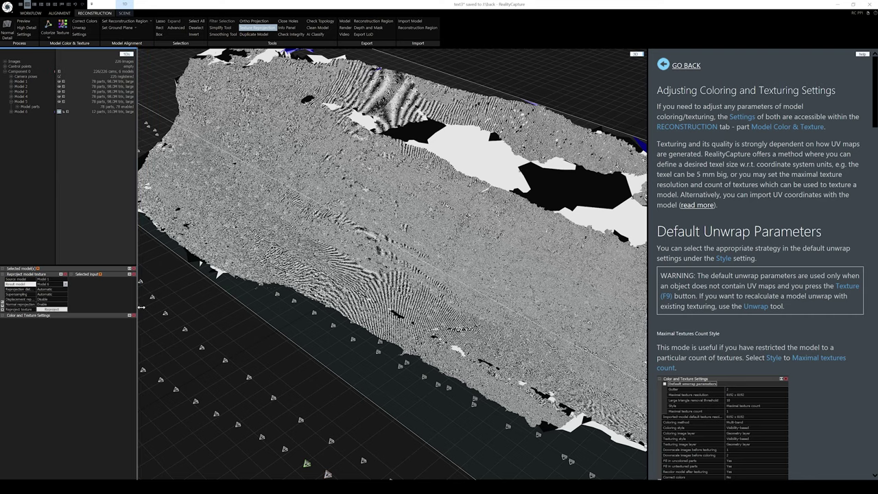
left_click_drag(140, 307, 159, 307)
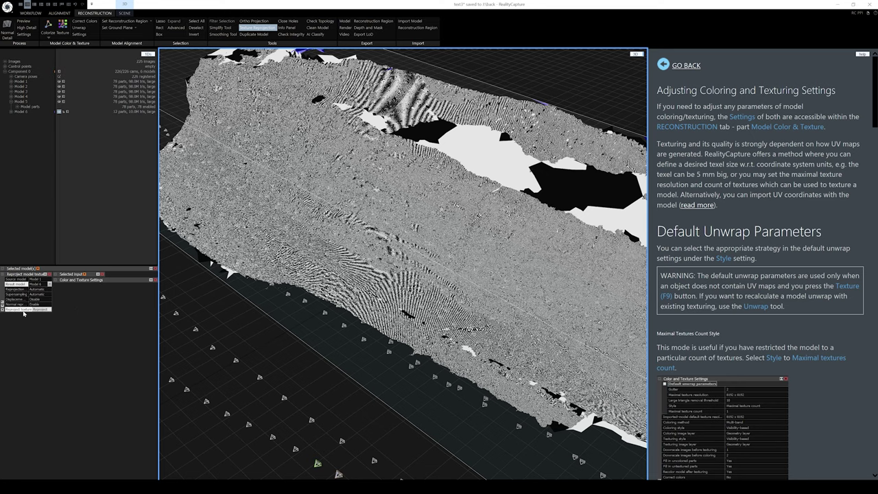
left_click(41, 309)
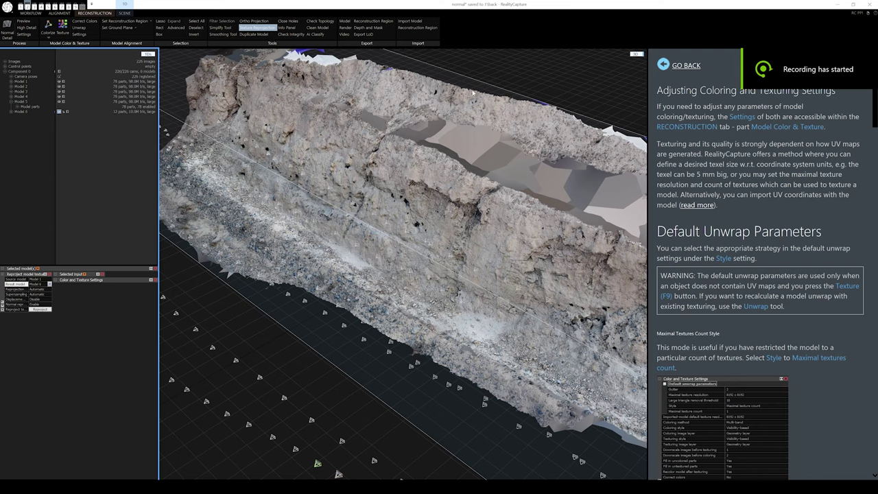
left_click_drag(445, 139, 508, 190)
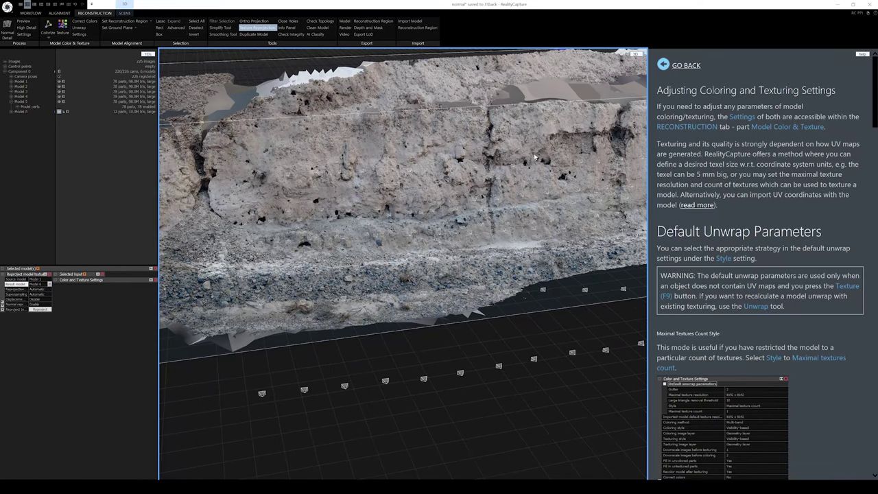
left_click_drag(532, 159, 326, 231)
scroll(365, 269, "up", 6)
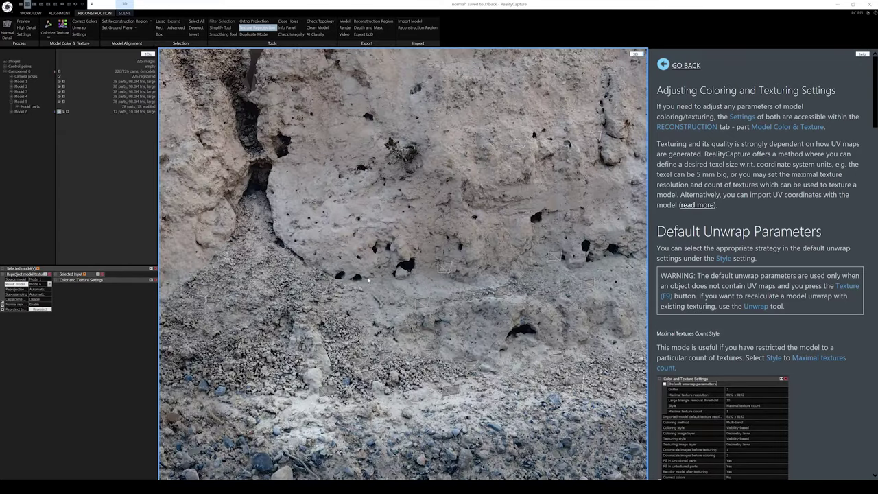
scroll(347, 277, "up", 1)
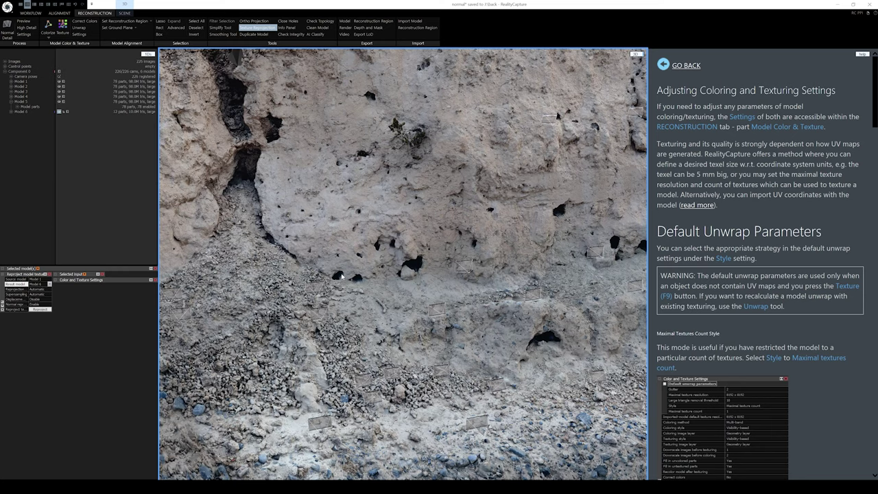
left_click_drag(377, 287, 459, 277)
mouse_move(46, 86)
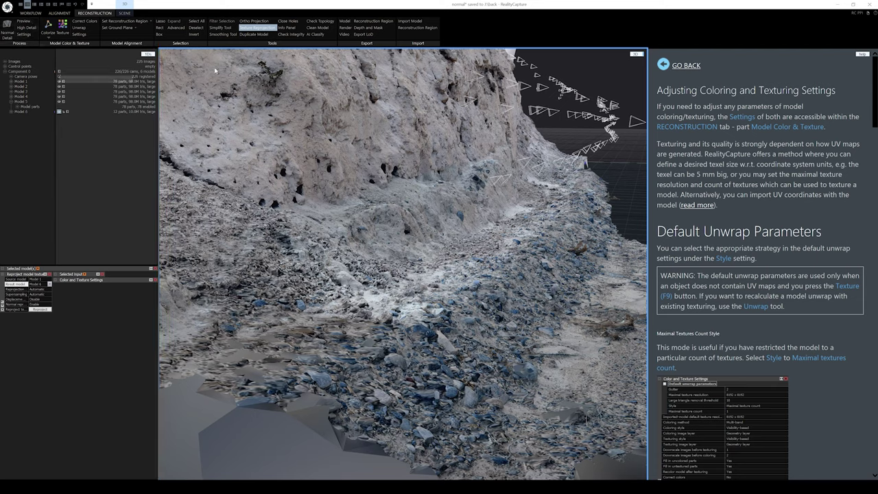
Export the textured model as a Wavefront OBJ mesh with textures into the 'wall' folder
left_click(30, 13)
left_click(312, 20)
type("walle")
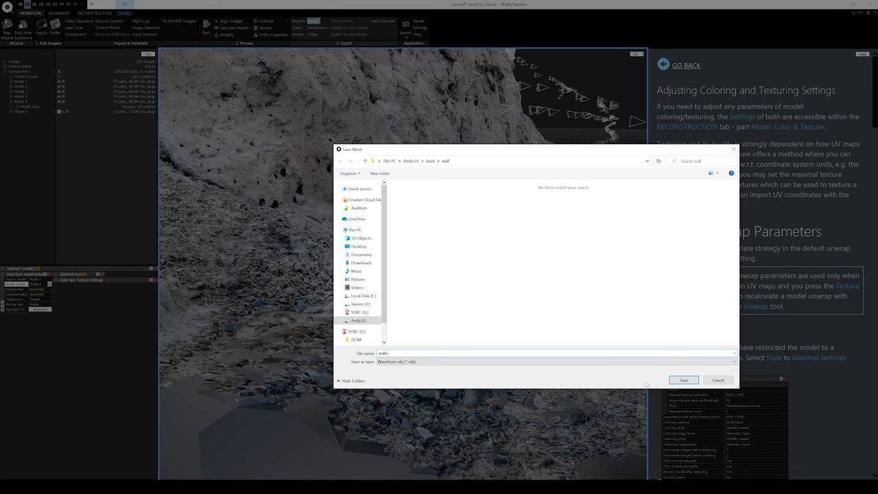
left_click(684, 380)
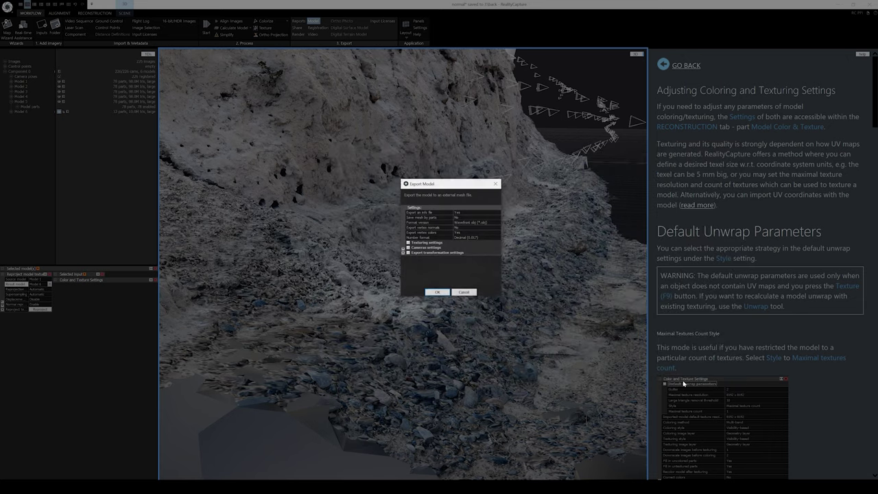
left_click(437, 292)
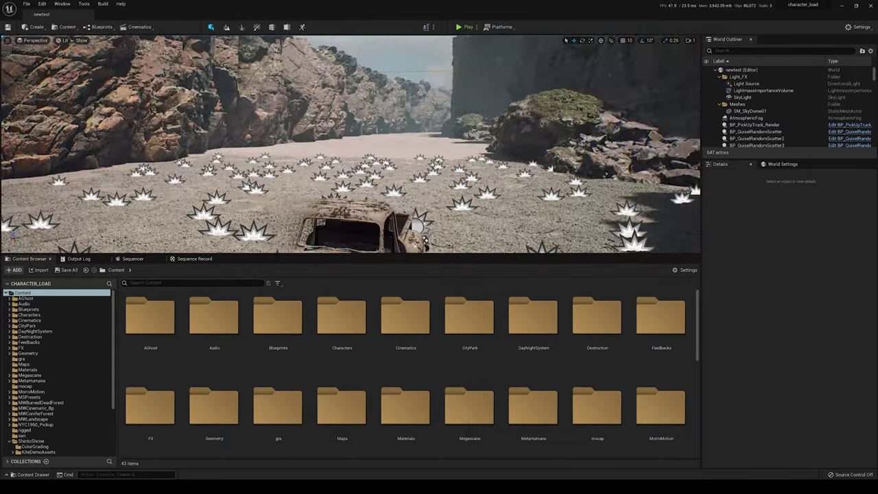
Open the wall content folder and drag walle.obj in from File Explorer to import it
key("g")
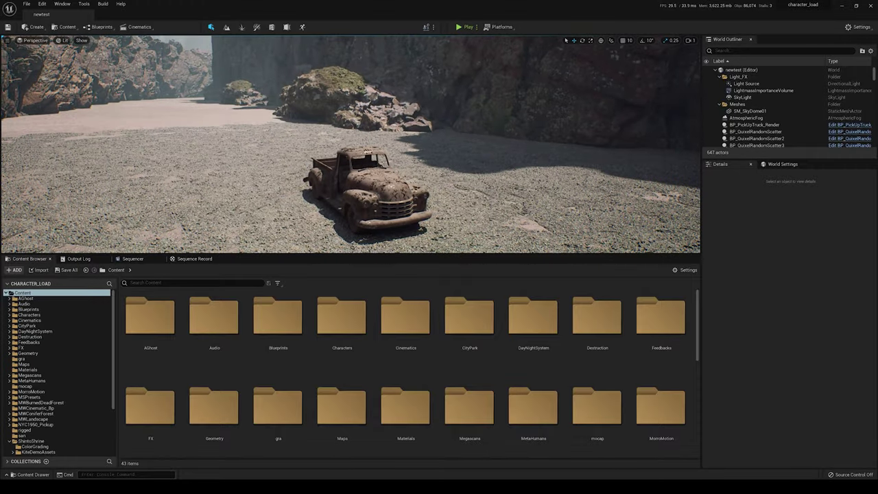
scroll(528, 343, "down", 5)
double_click(528, 347)
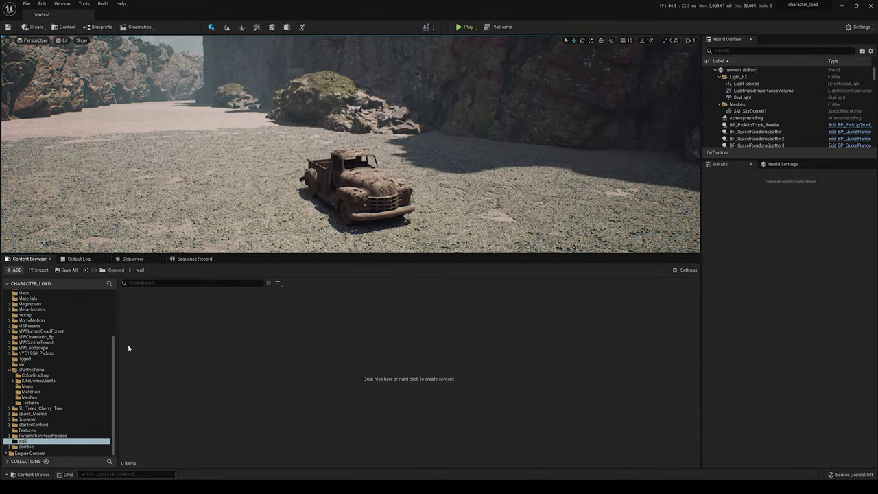
key("alt+Tab")
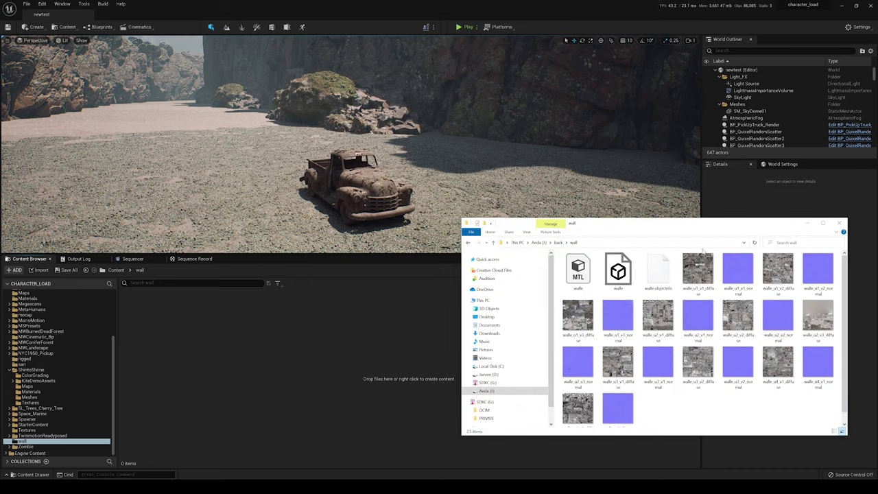
left_click(617, 271)
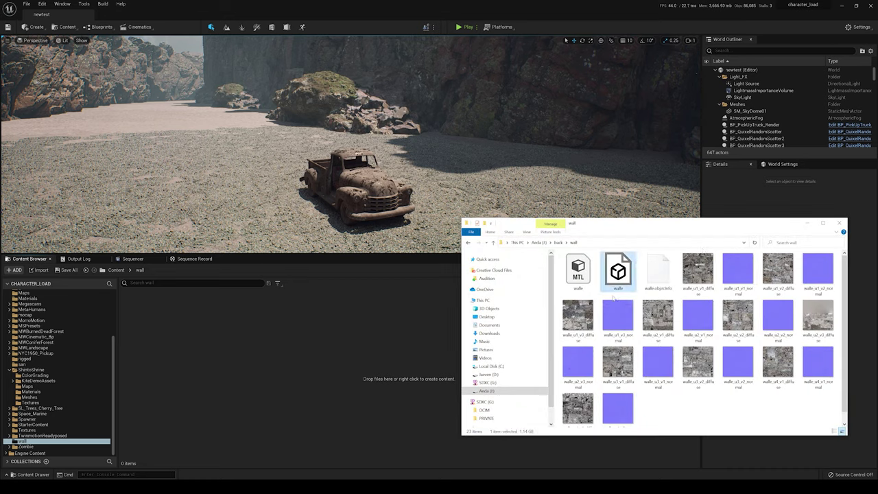
left_click_drag(618, 271, 347, 404)
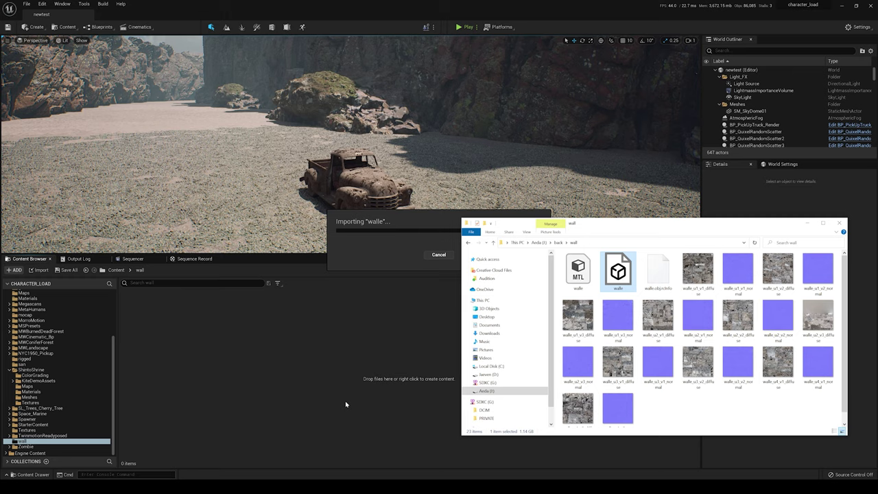
left_click(807, 225)
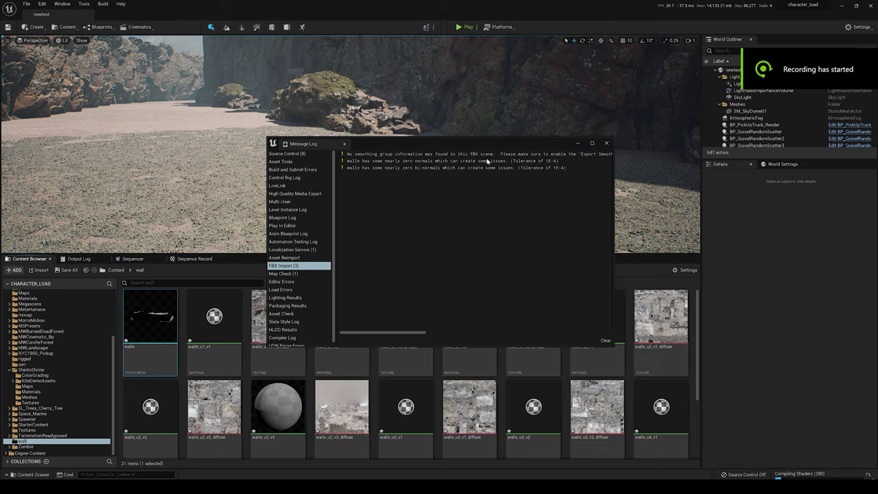
Place the walle rock wall mesh near the truck and rotate it to about 176 degrees
left_click(607, 143)
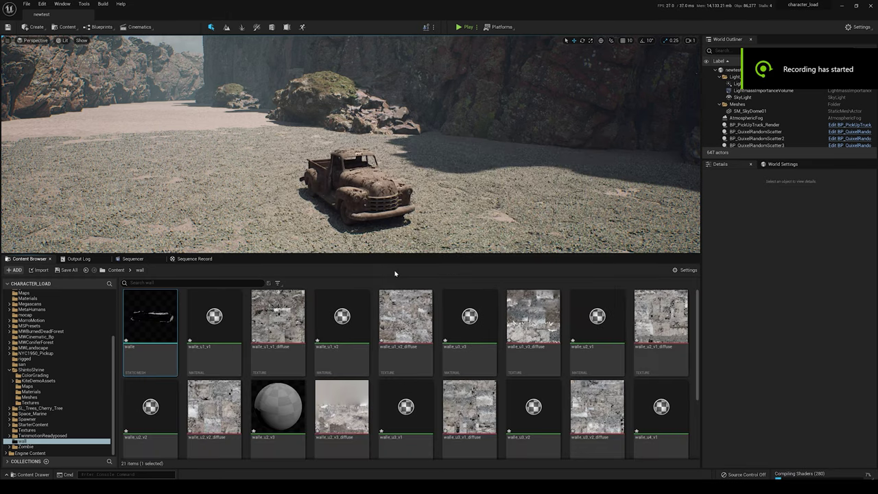
double_click(154, 316)
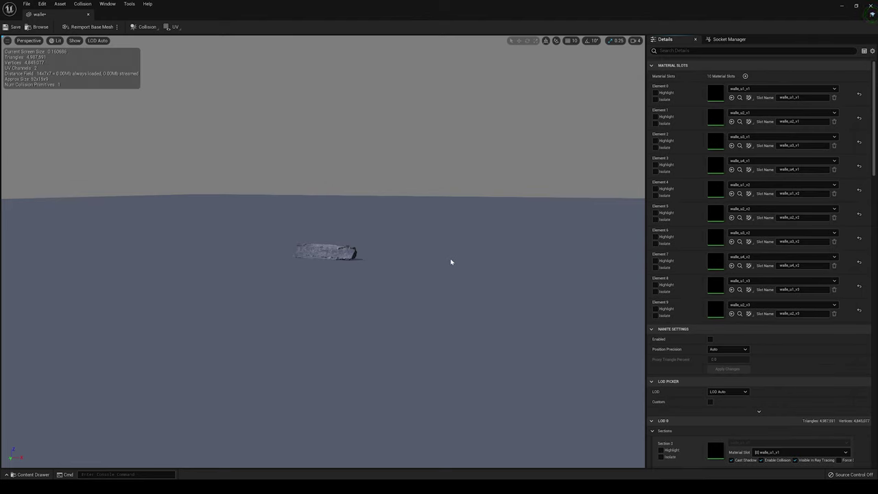
scroll(336, 257, "up", 5)
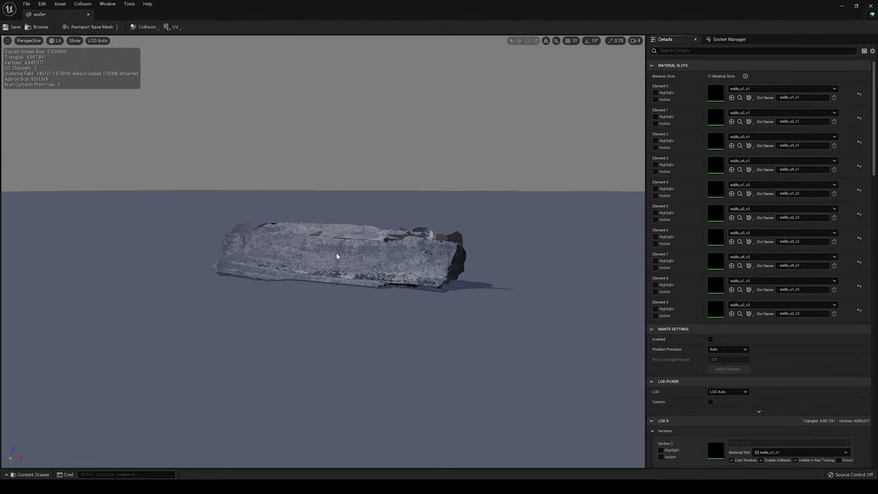
scroll(336, 253, "up", 4)
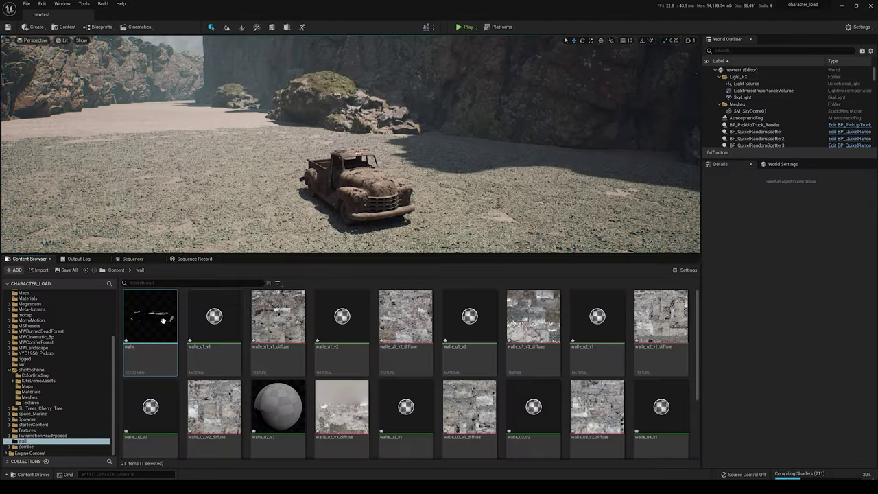
left_click_drag(163, 320, 471, 191)
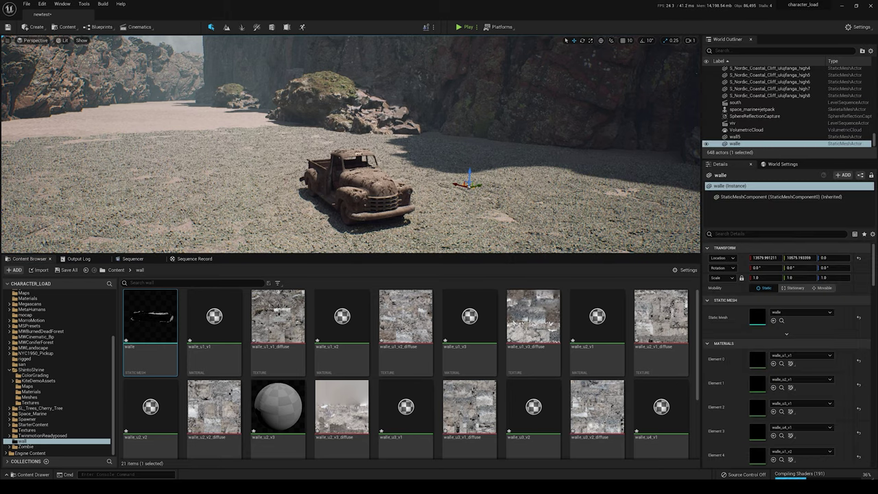
key("f")
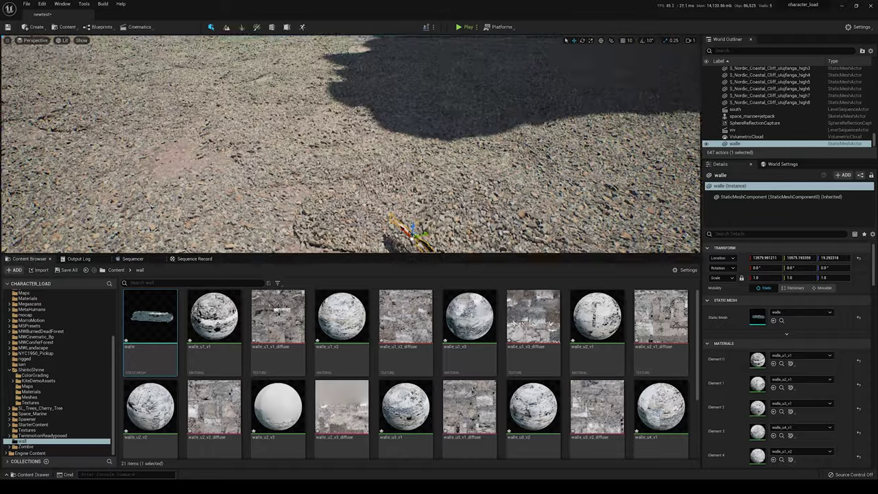
right_click_drag(455, 174, 454, 174)
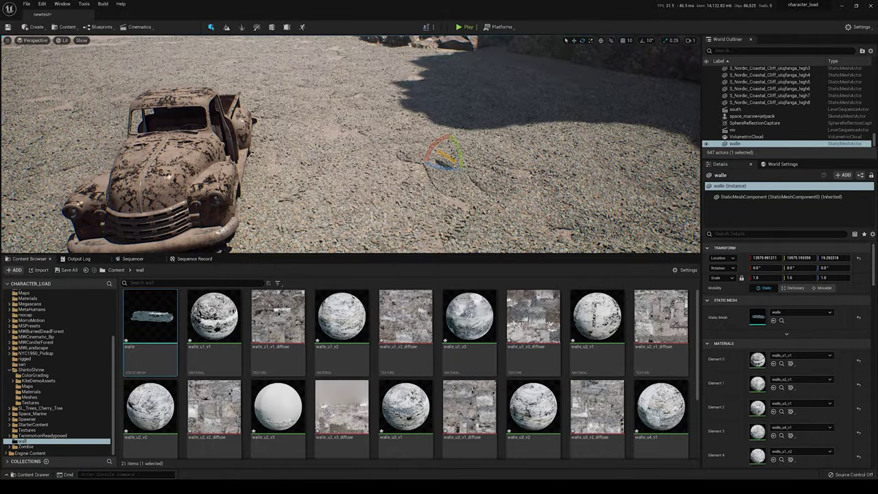
left_click_drag(454, 174, 476, 172)
Set the wall's uniform scale to 50
left_click(762, 277)
type("10")
key("Return")
type("50")
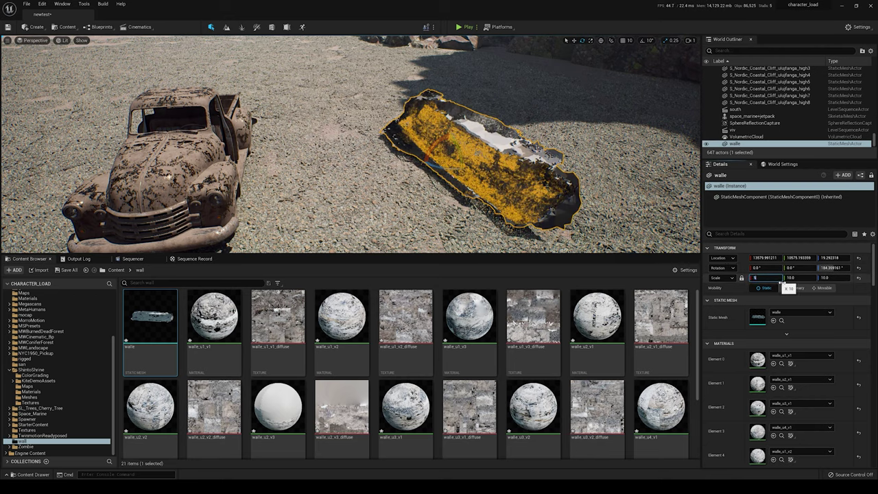
key("Return")
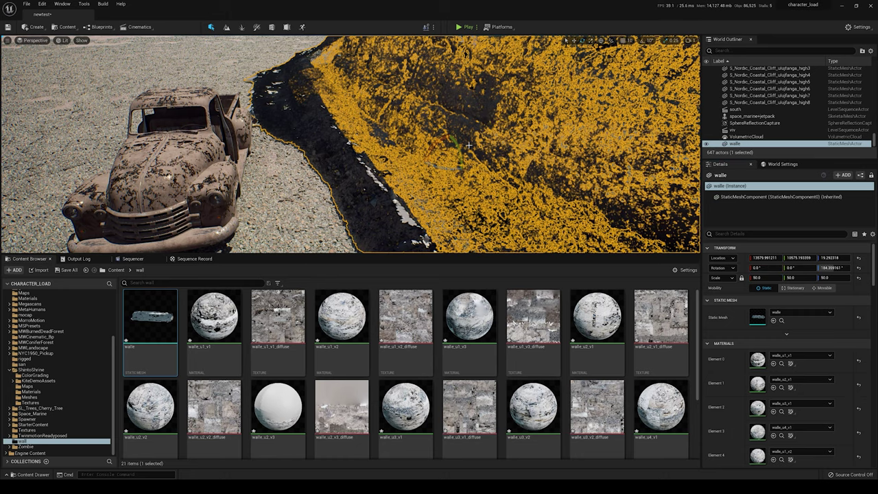
key("Escape")
Slide the walle wall closer to the pickup and lower it further into the ground
right_click_drag(566, 40, 566, 40)
right_click_drag(452, 163, 452, 162)
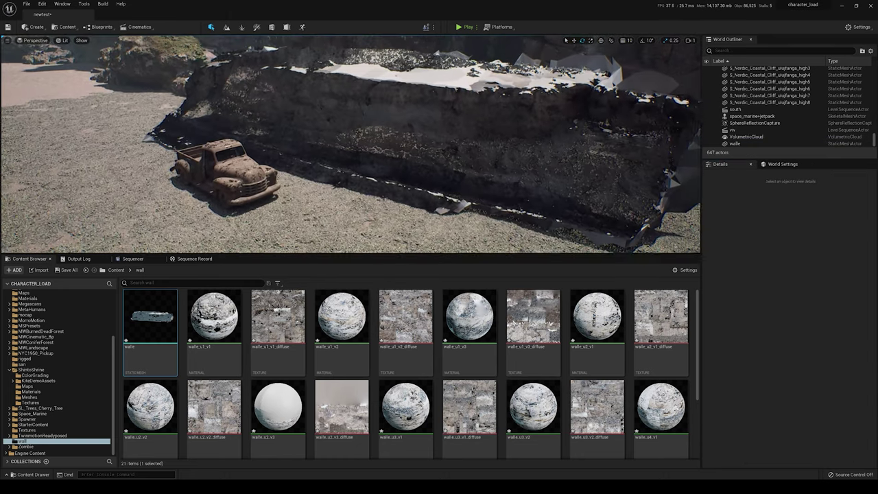
left_click(452, 163)
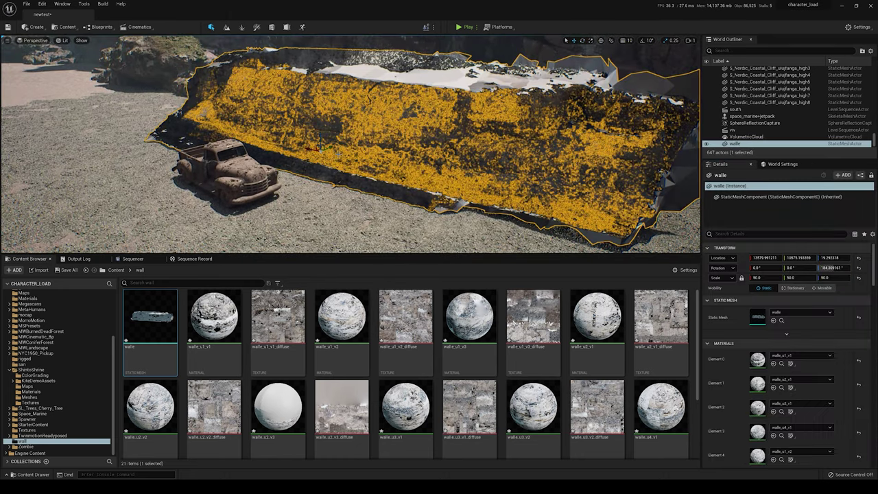
left_click_drag(321, 146, 318, 150)
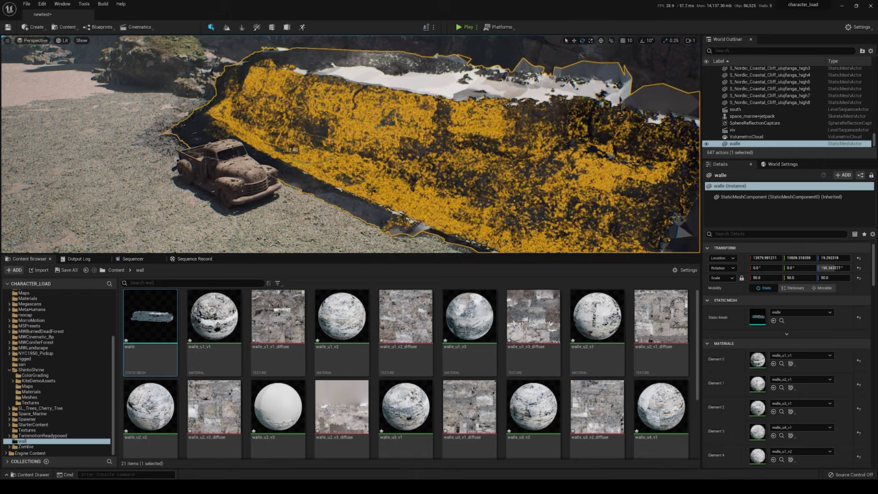
left_click_drag(287, 151, 313, 152)
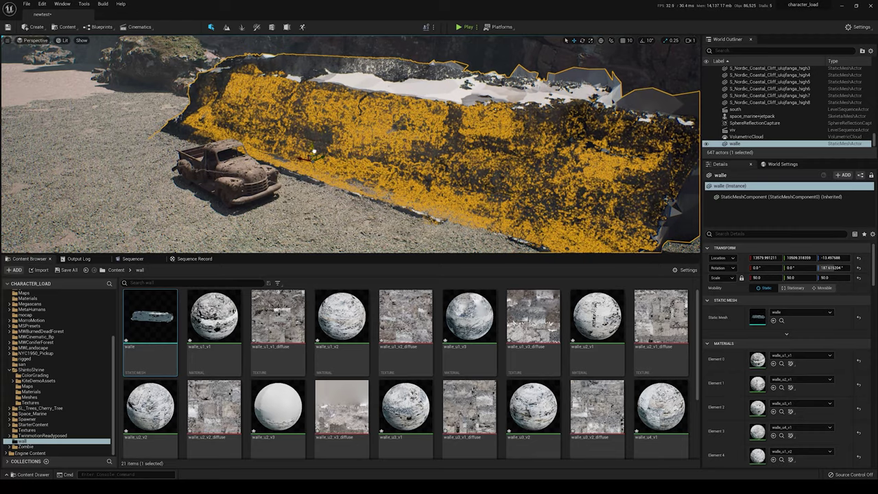
key("Escape")
right_click_drag(314, 151, 315, 151)
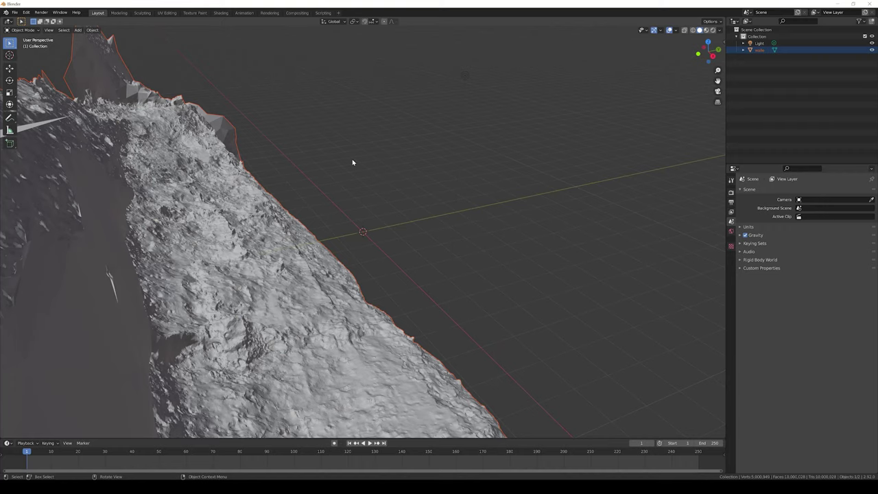
Delete the light from the Blender scene
scroll(408, 227, "down", 4)
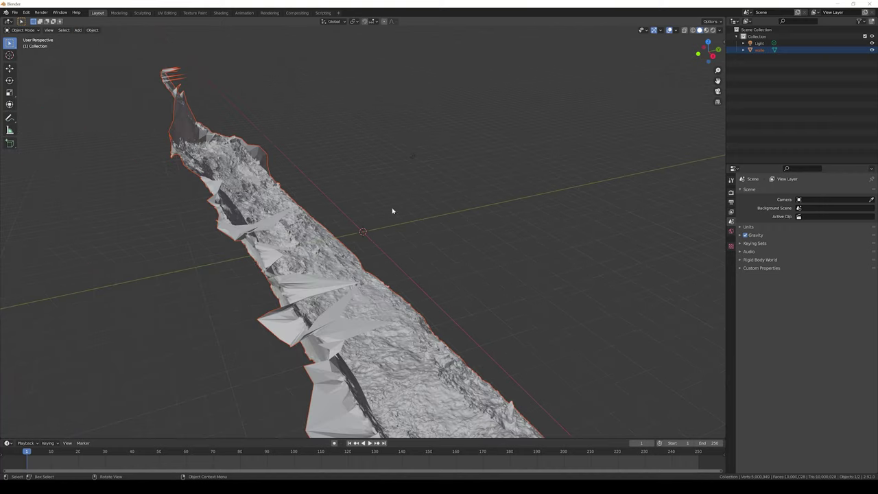
scroll(465, 256, "up", 2)
left_click(761, 44)
key("x")
Rotate the walle mesh 90 degrees on X
middle_click_drag(457, 172, 496, 208)
scroll(496, 209, "down", 3)
left_click(497, 208)
left_click(827, 234)
type("90")
key("Return")
middle_click_drag(439, 206, 458, 224)
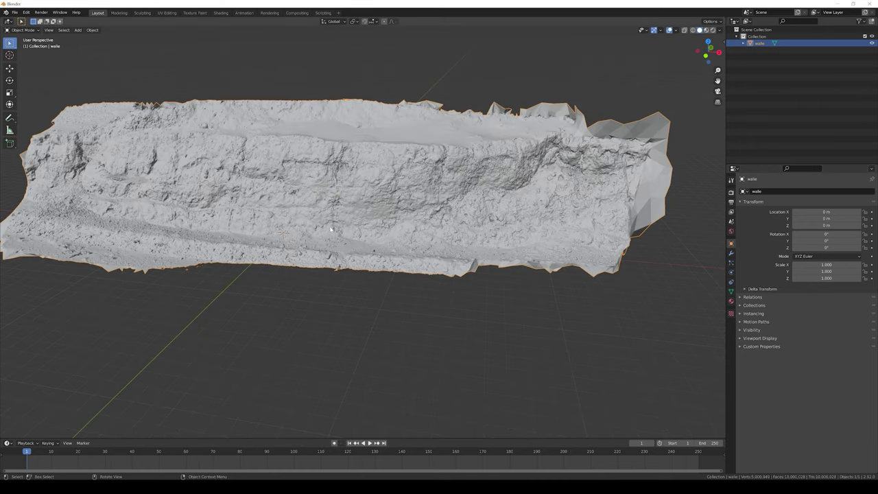
Check the walle mesh's material settings
left_click(731, 315)
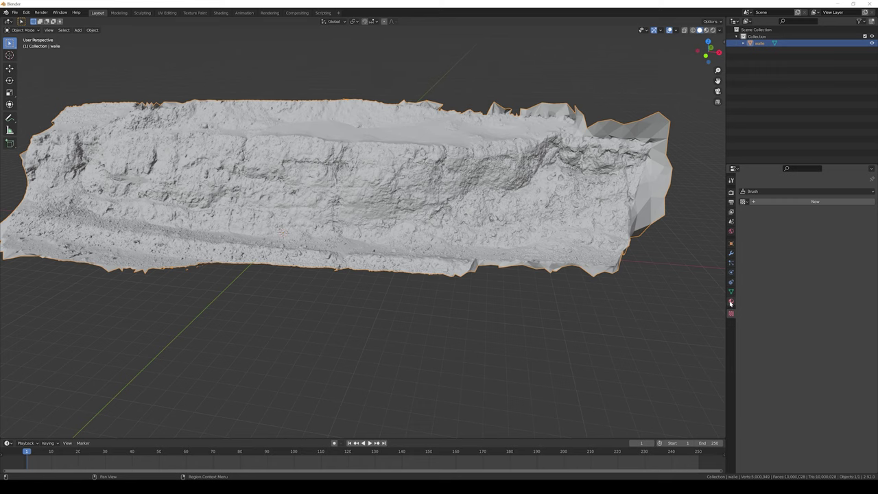
left_click(731, 301)
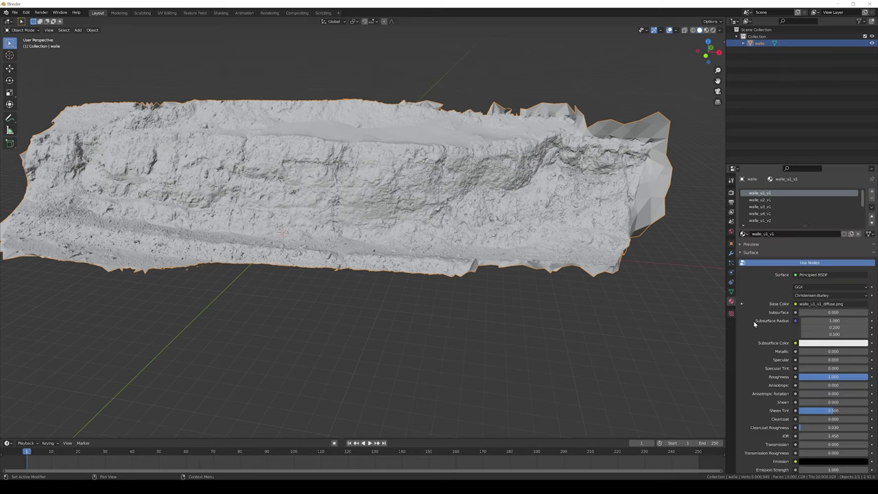
scroll(844, 313, "down", 5)
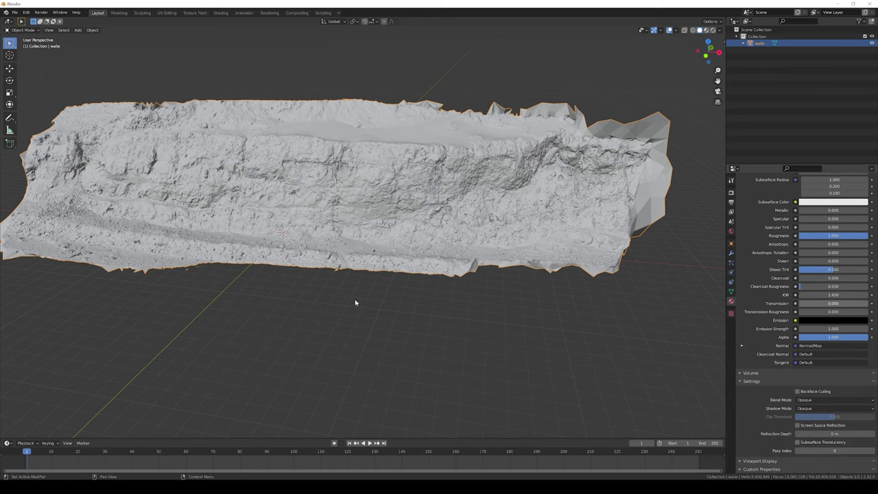
Export the mesh as walls.fbx in FBX format
left_click(15, 12)
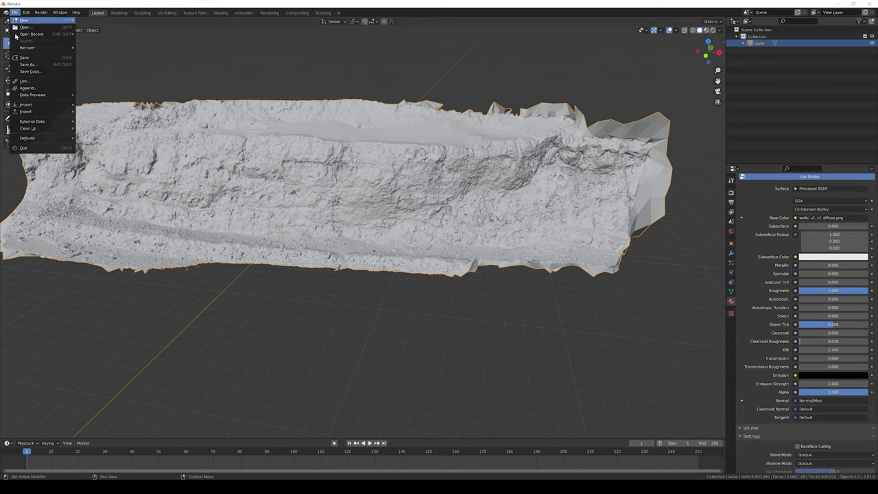
mouse_move(31, 113)
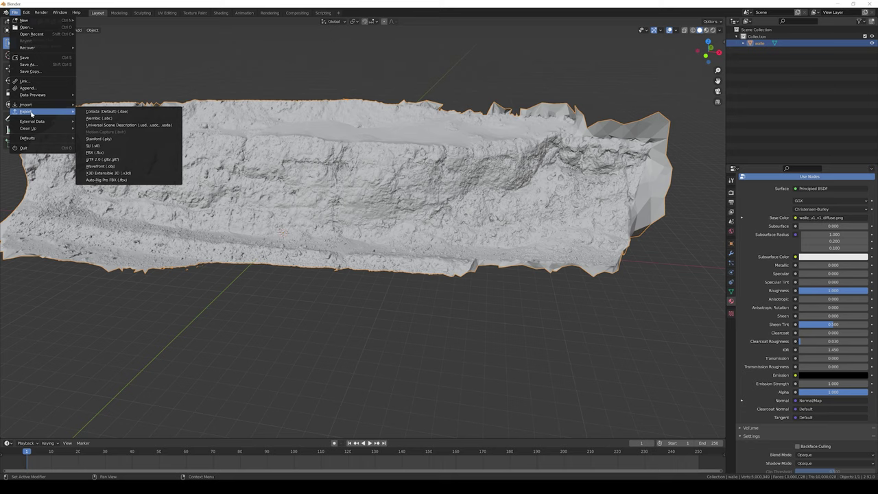
left_click(110, 152)
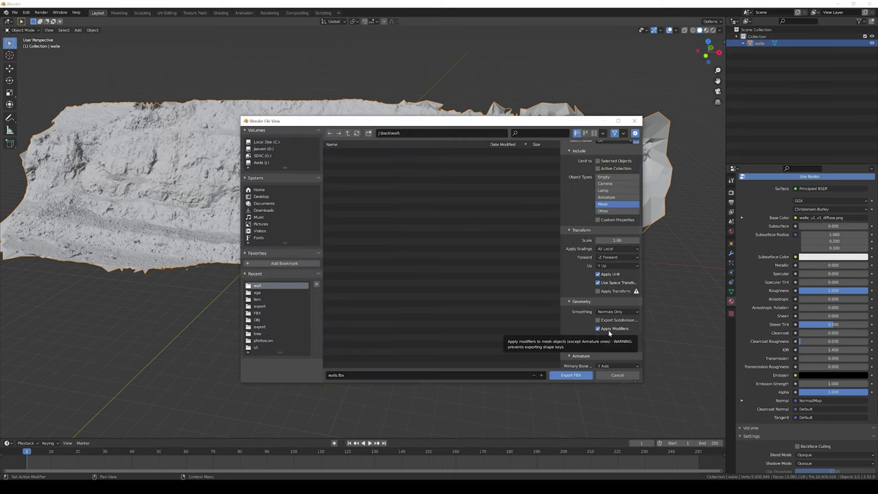
scroll(609, 333, "up", 2)
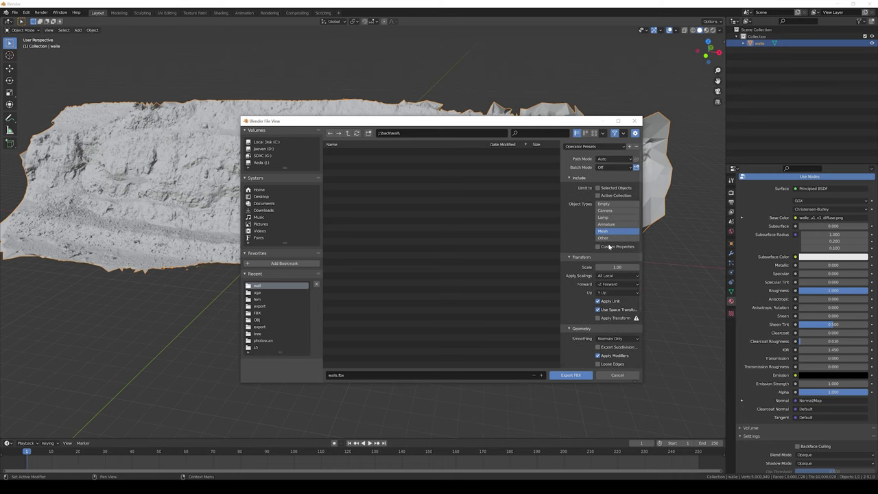
left_click(559, 376)
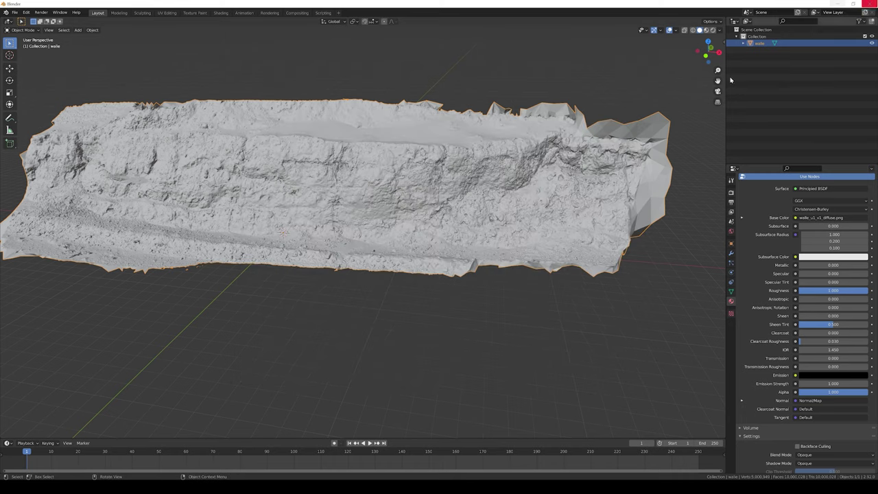
Close Blender without saving changes
key("alt+Tab")
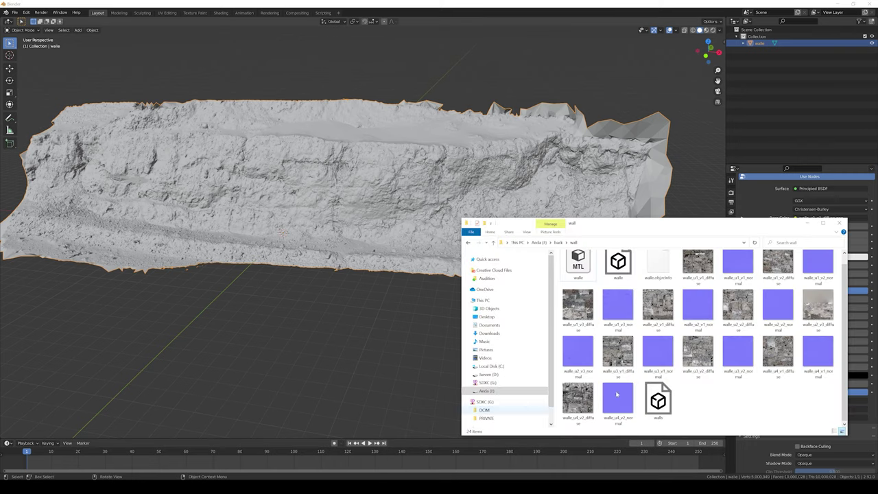
key("alt+F4")
key("alt+F4")
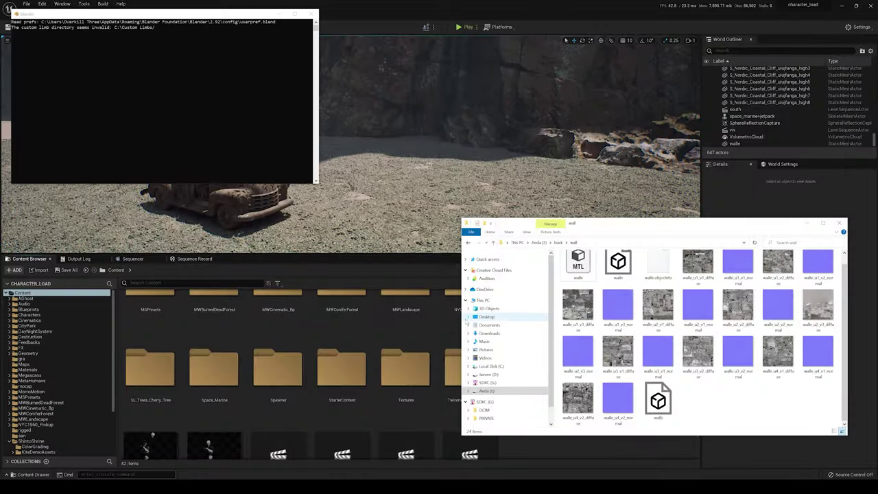
left_click(593, 452)
Create a new Content Browser folder named walls and open it
right_click(543, 443)
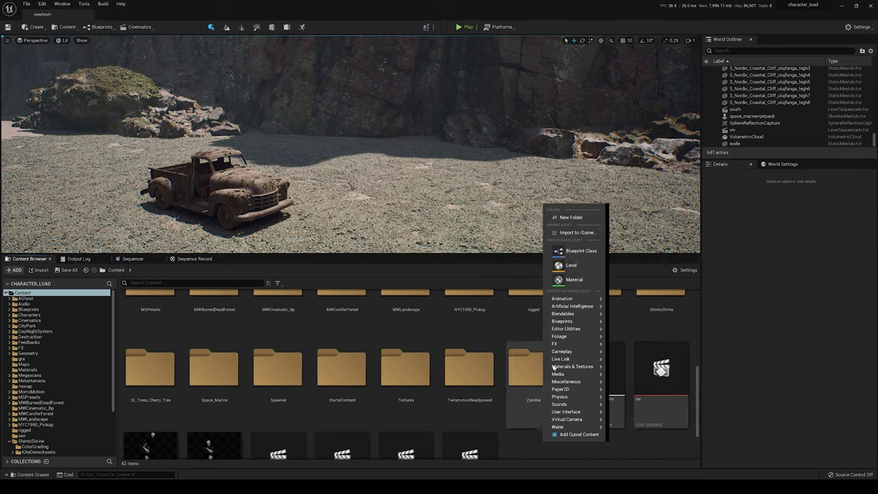
left_click(569, 215)
type("walls")
key("Return")
double_click(469, 401)
Drag walls.fbx from Explorer into the walls folder to import it
key("alt+Tab")
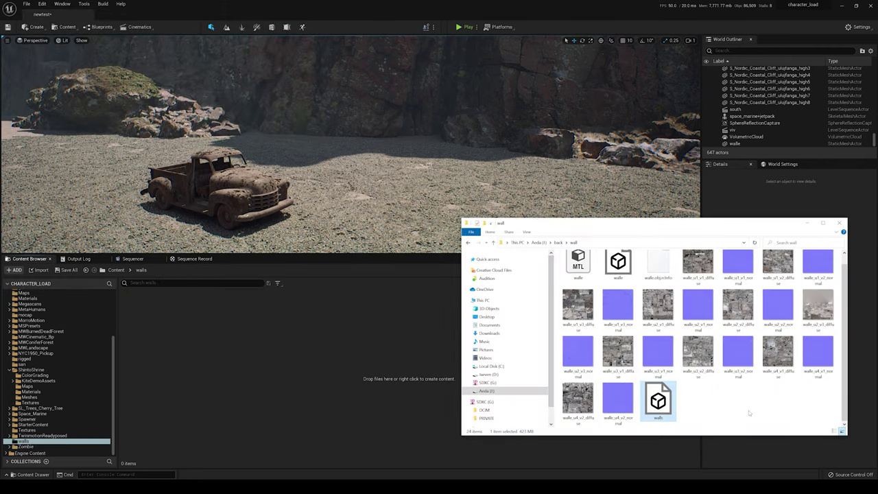
left_click_drag(659, 406, 336, 362)
left_click_drag(336, 362, 332, 361)
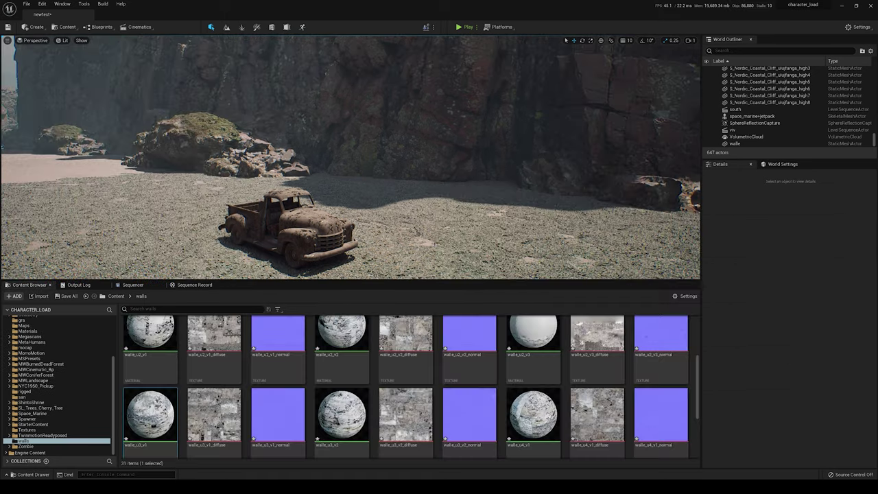
Place the walls mesh in the desert scene behind the pickup and adjust its rotation
right_click_drag(349, 158, 323, 178)
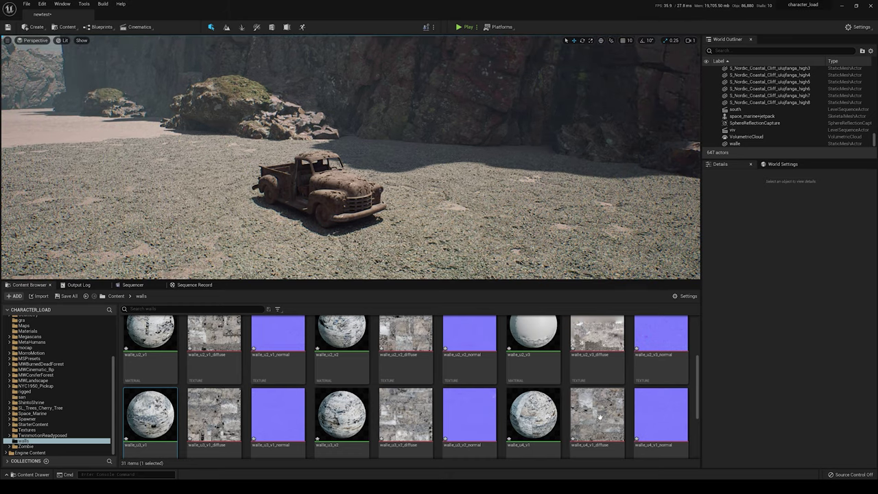
scroll(308, 384, "down", 2)
left_click_drag(355, 428, 435, 171)
key("e")
key("w")
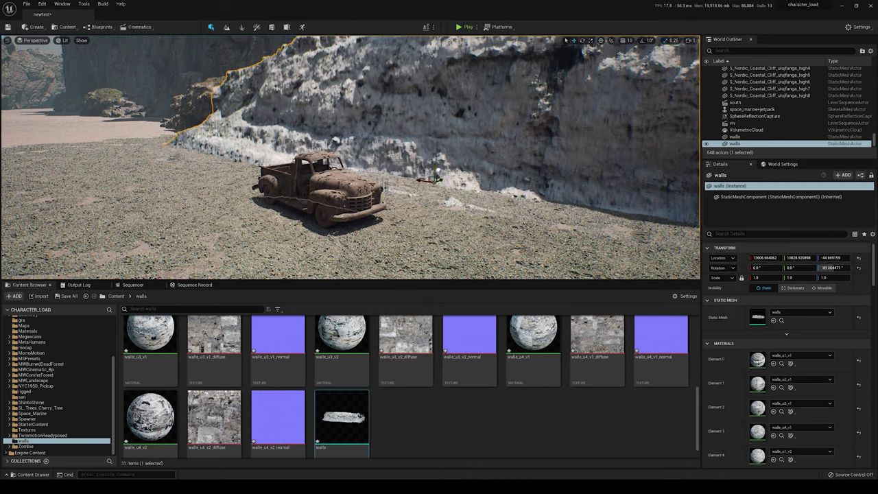
key("f")
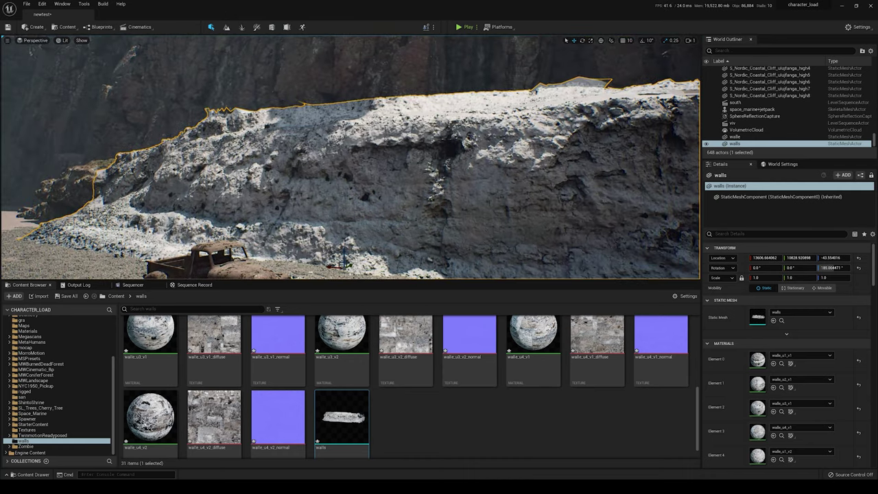
mouse_move(350, 157)
right_mouse_down()
mouse_move(339, 164)
mouse_move(339, 155)
right_mouse_up()
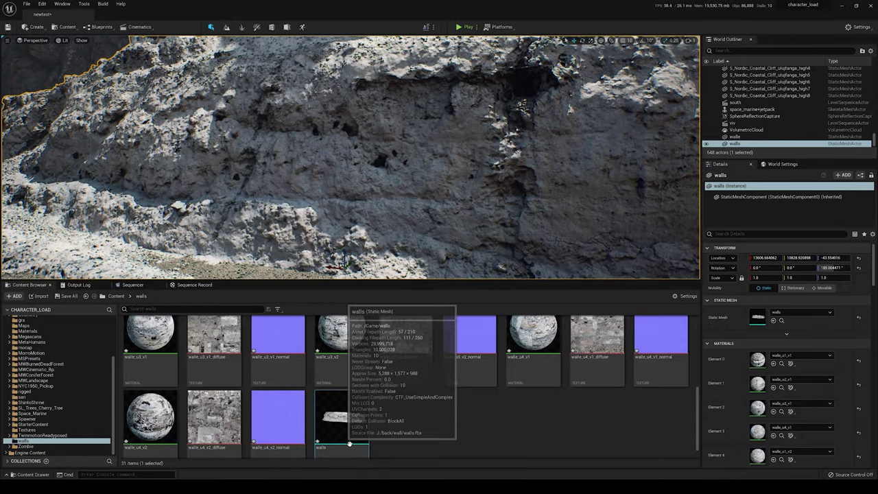
Inspect the walls mesh in the Static Mesh Editor, then open walle_u1_v1_normal
double_click(342, 416)
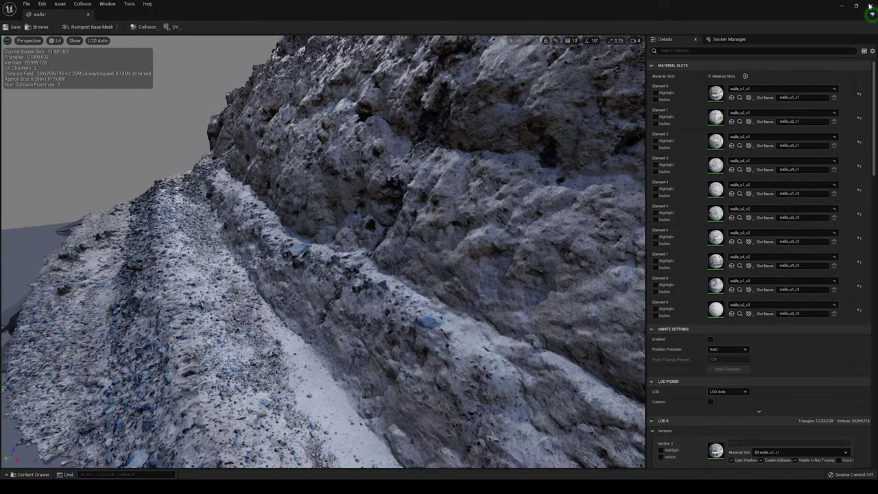
left_click(870, 5)
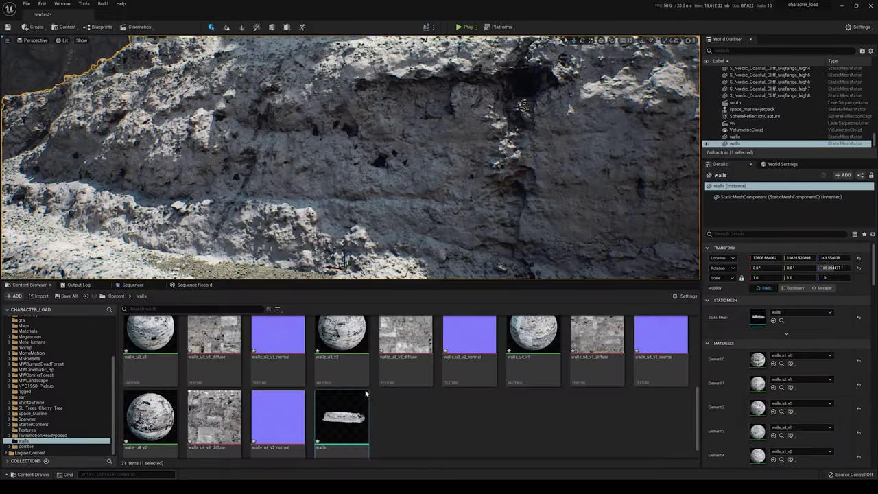
scroll(343, 391, "up", 5)
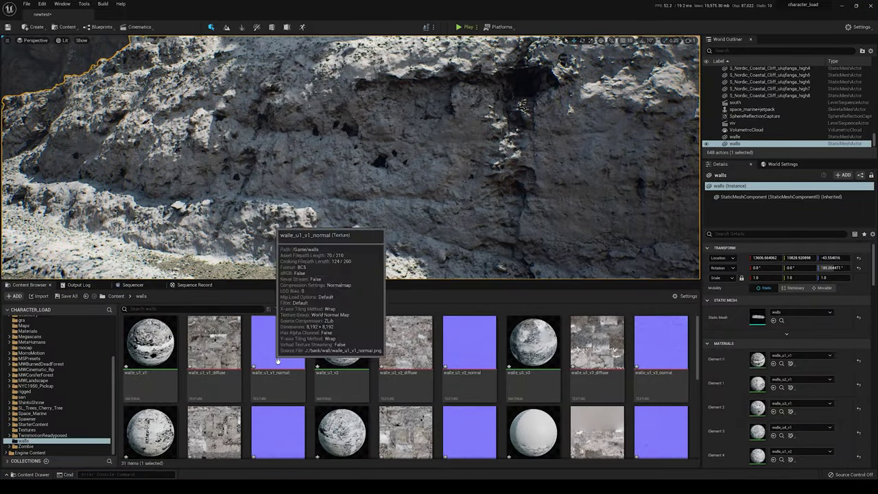
double_click(288, 363)
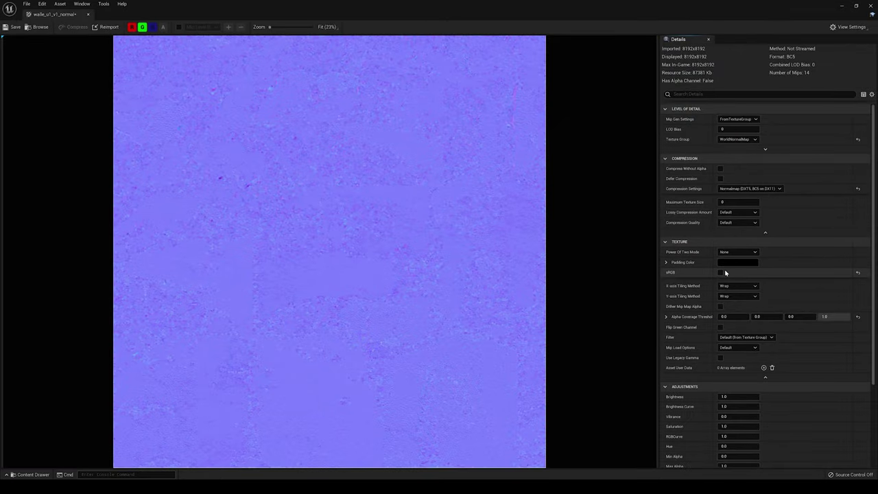
Enable Flip Green Channel on walle_u1_v1, v2 and v3 normal textures and save them
left_click(720, 327)
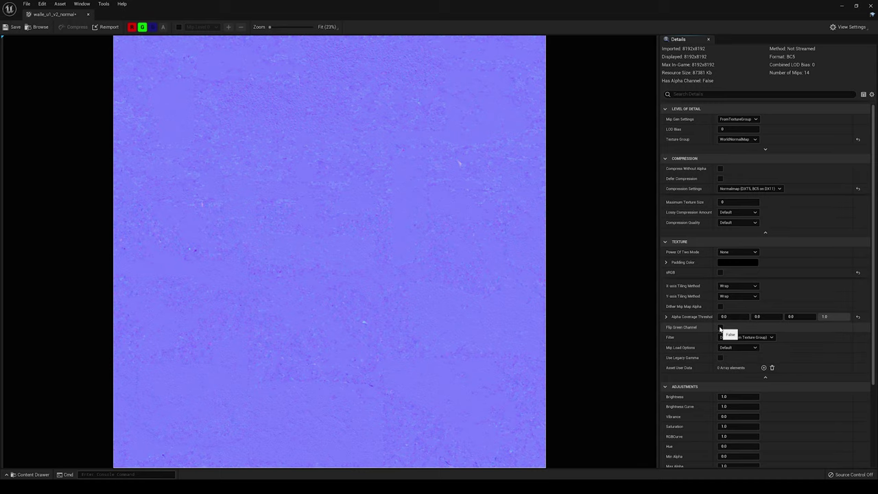
left_click(720, 328)
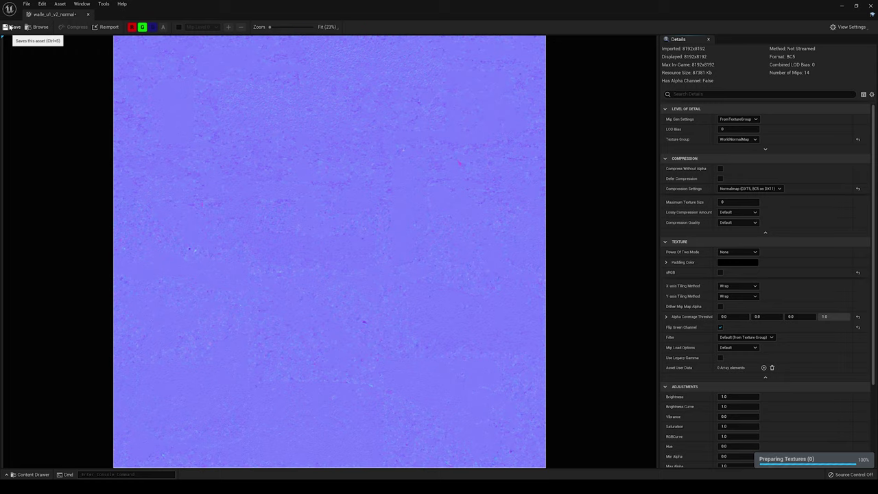
left_click(12, 27)
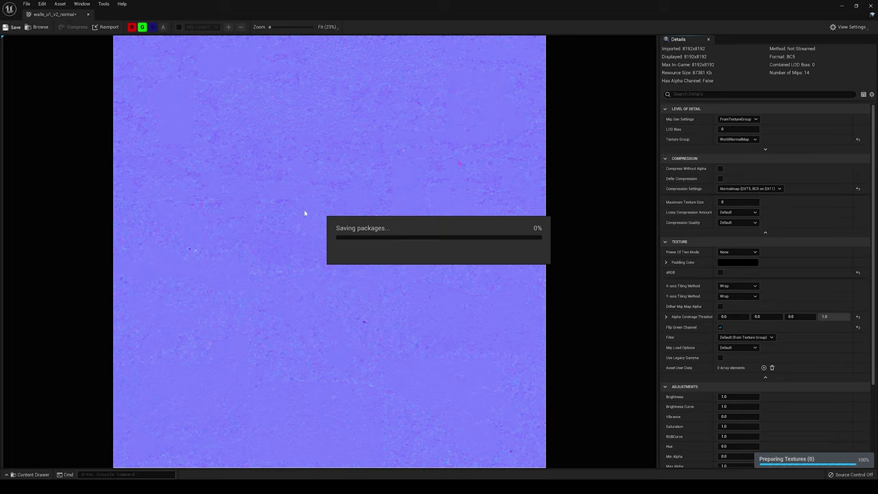
left_click(871, 5)
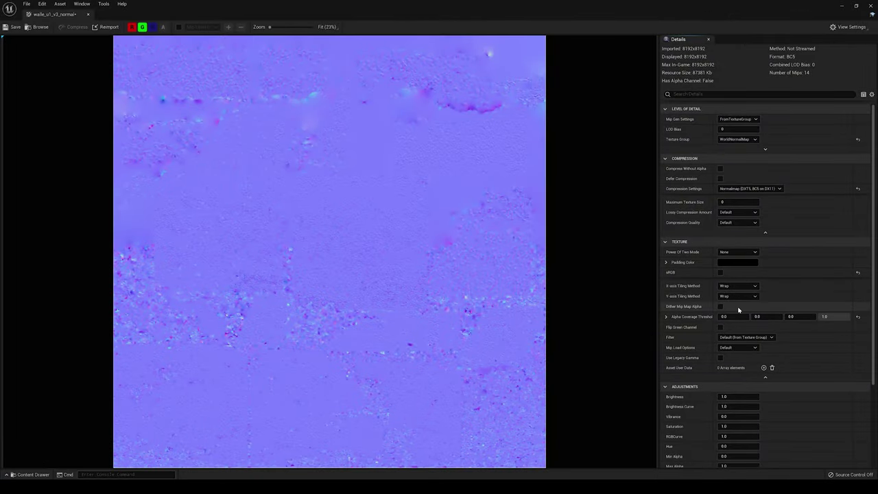
scroll(738, 310, "down", 3)
scroll(739, 310, "down", 1)
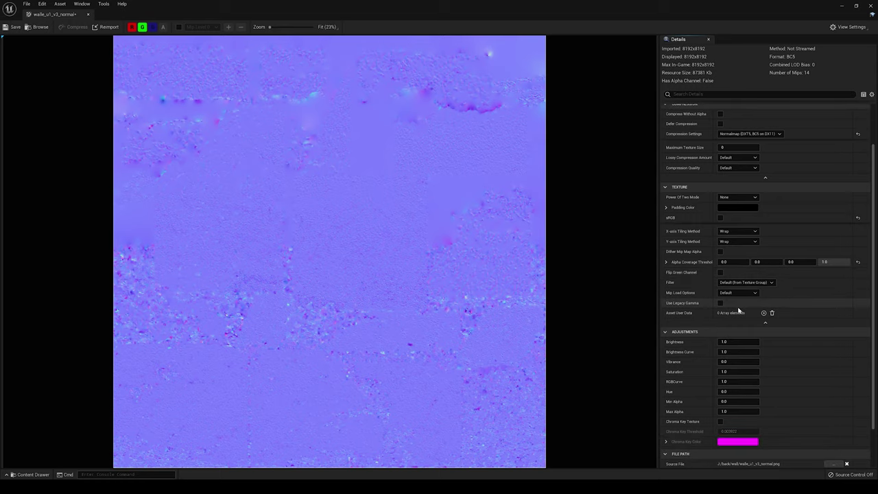
left_click(719, 273)
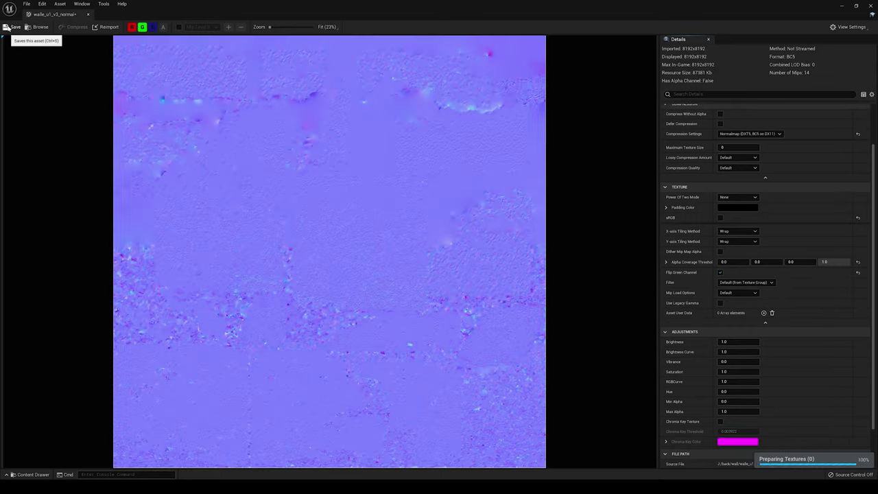
left_click(10, 27)
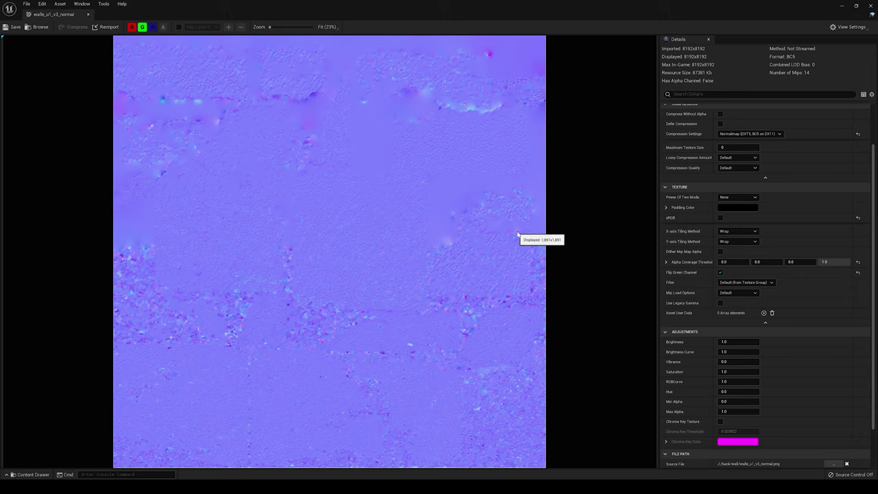
Enable Flip Green Channel on walle_u2_v3_normal and save it
left_click(871, 5)
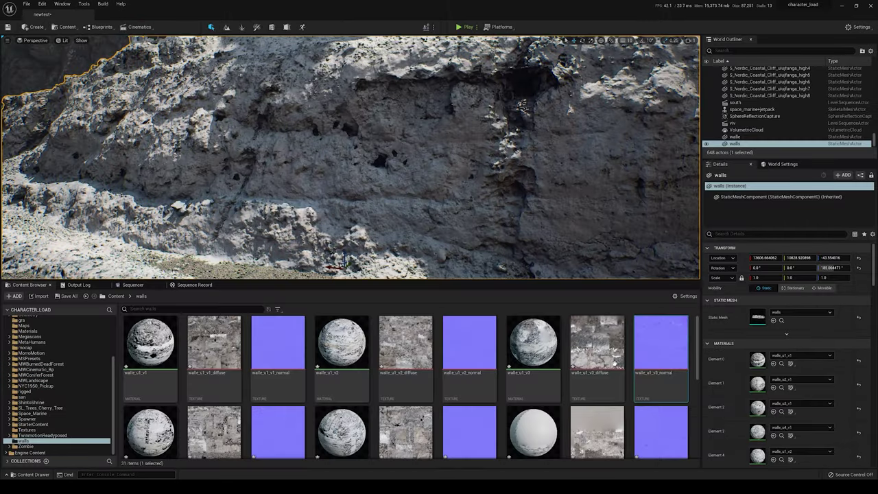
double_click(661, 431)
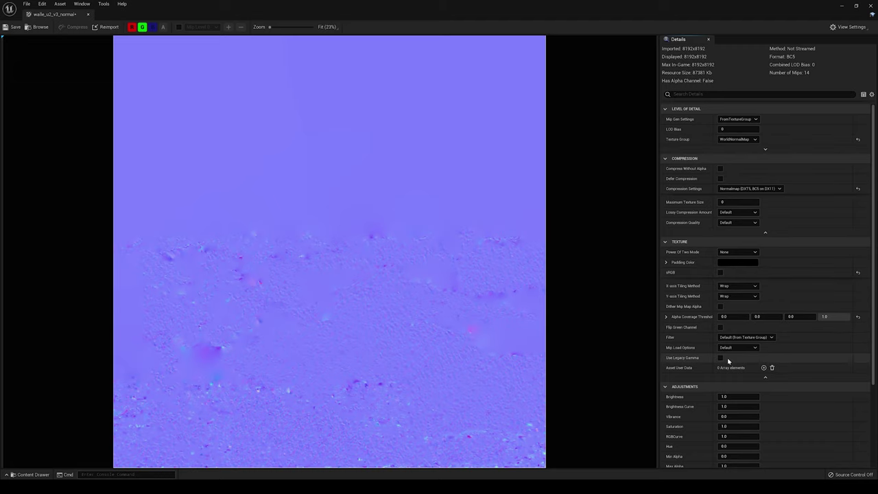
left_click(720, 328)
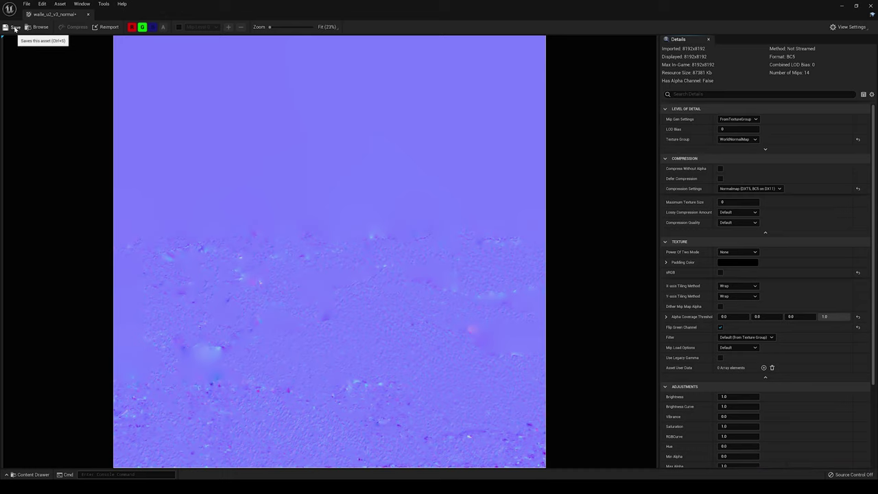
left_click(16, 27)
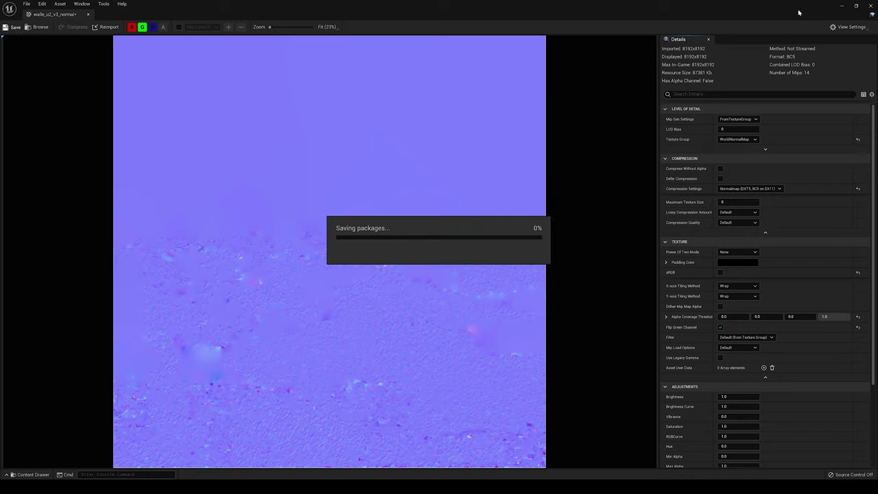
left_click(870, 7)
Enable Flip Green Channel on walle_u2_v2_normal and walle_u2_v1_normal and save them
double_click(465, 389)
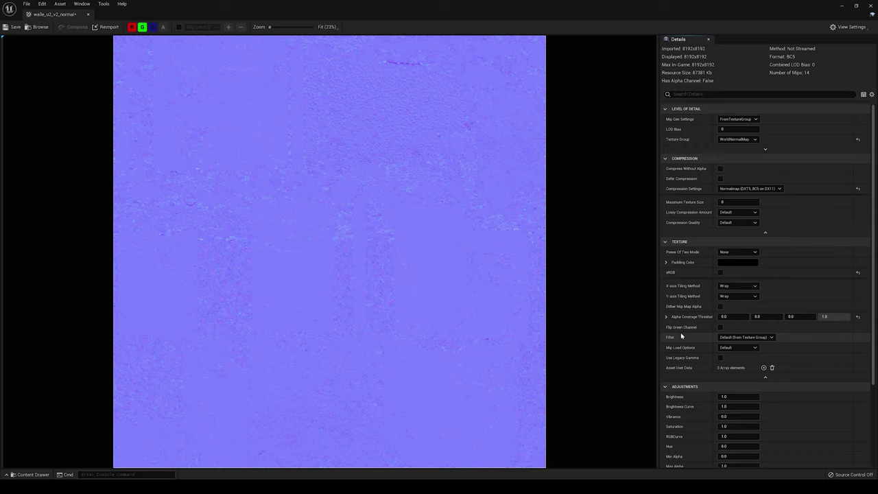
left_click(720, 328)
left_click(7, 27)
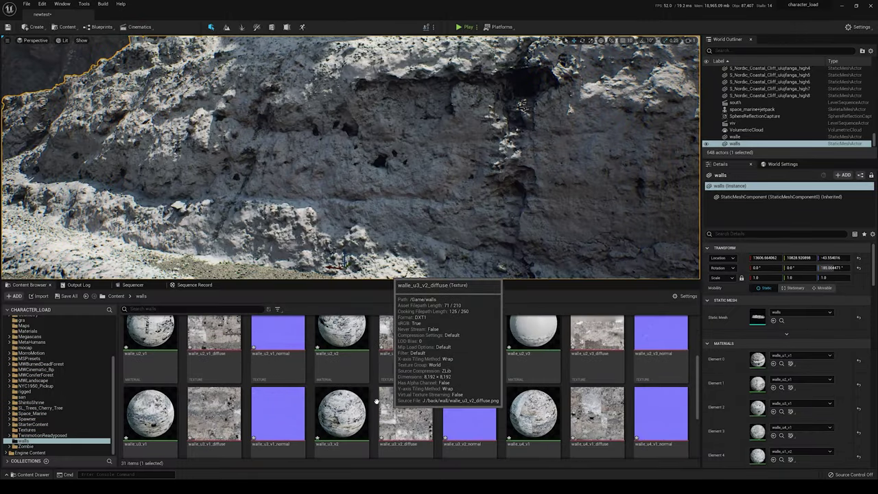
key("alt+Tab")
left_click(720, 327)
left_click(9, 27)
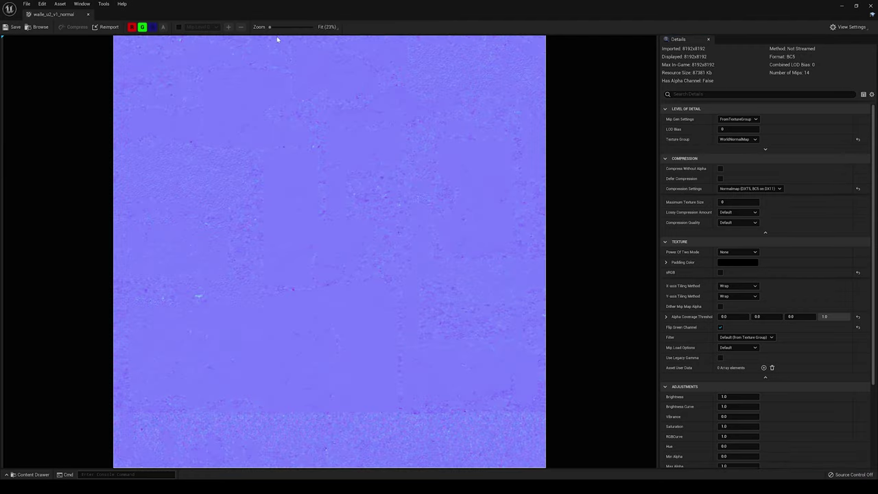
left_click(843, 6)
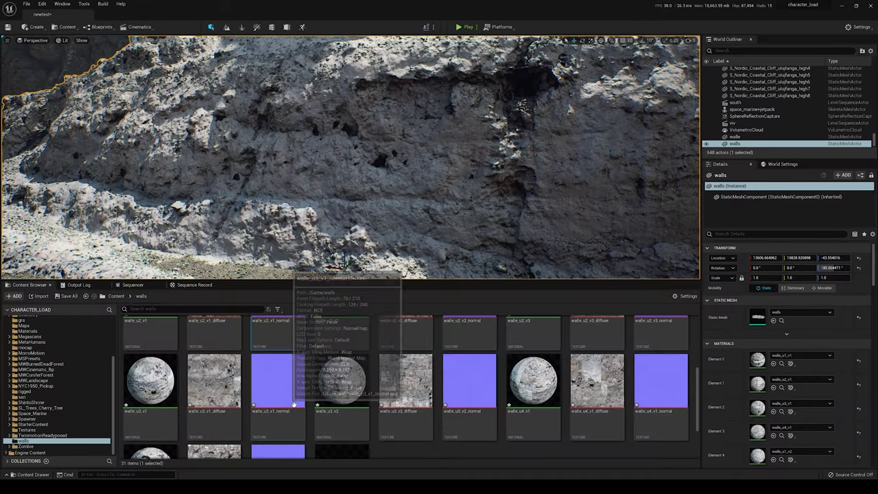
Enable Flip Green Channel on walle_u3_v1 and walle_u3_v2 normals and save both
double_click(281, 382)
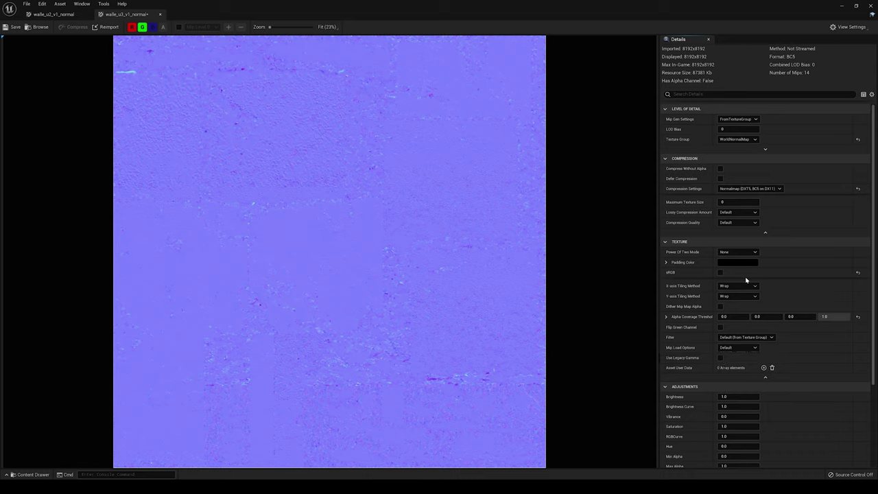
scroll(746, 291, "down", 1)
scroll(746, 295, "down", 1)
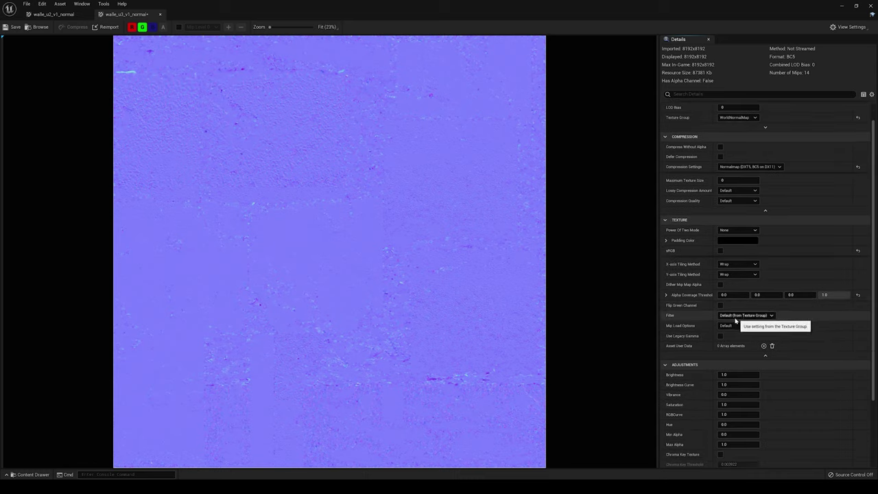
left_click(721, 306)
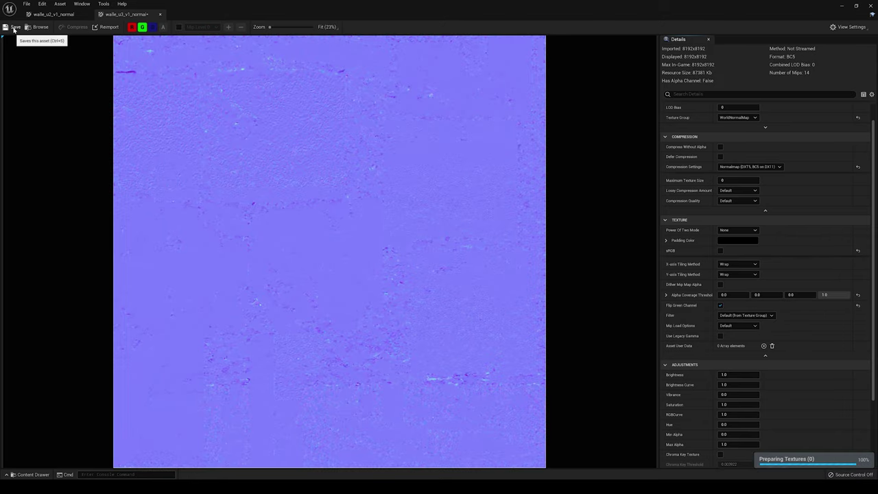
left_click(13, 27)
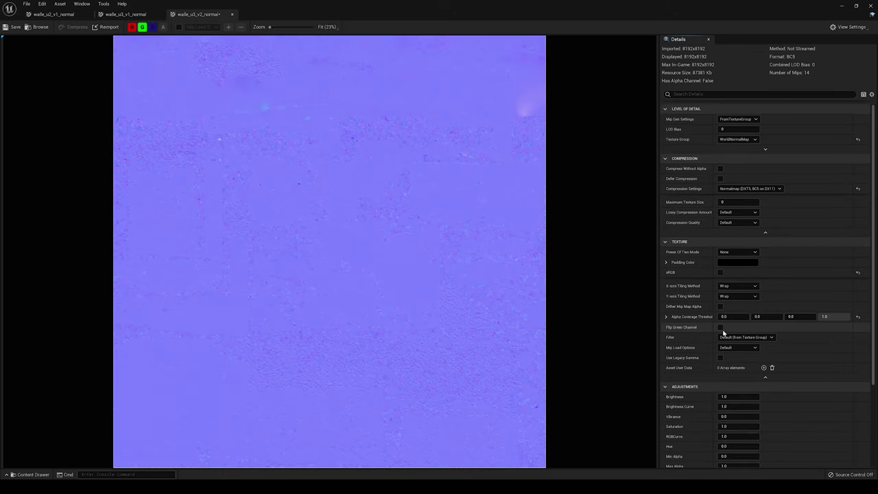
left_click(720, 326)
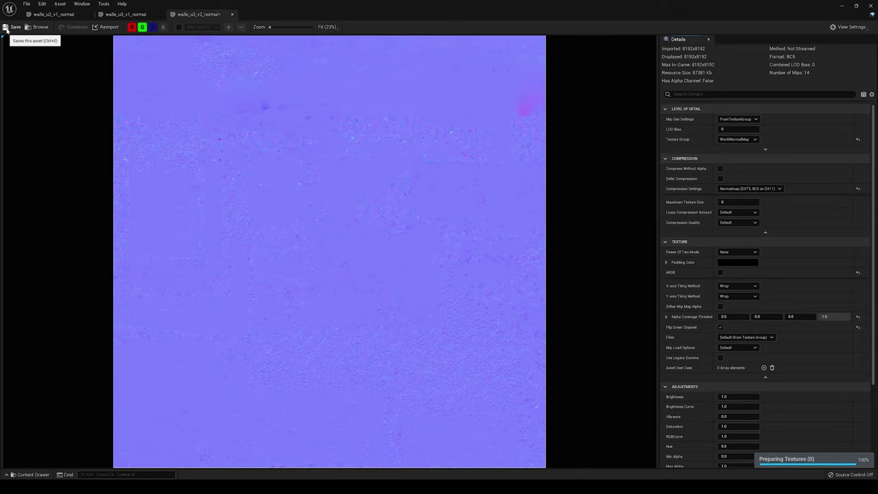
left_click(12, 26)
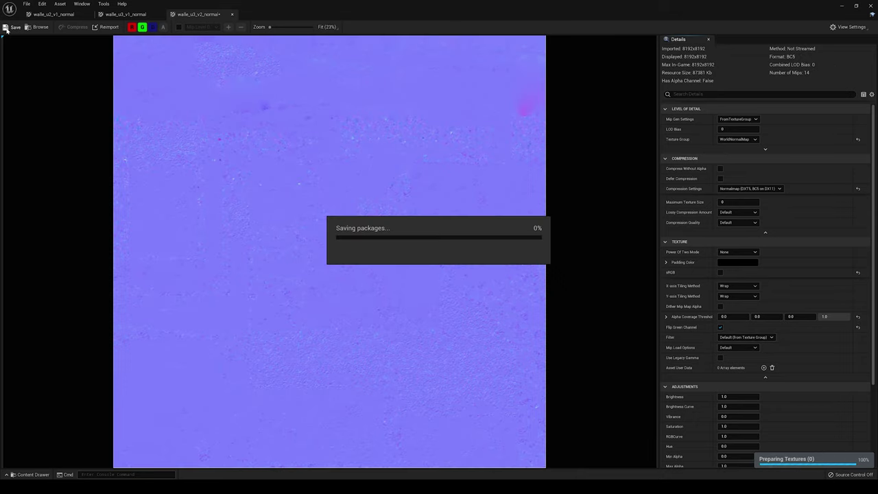
left_click(843, 9)
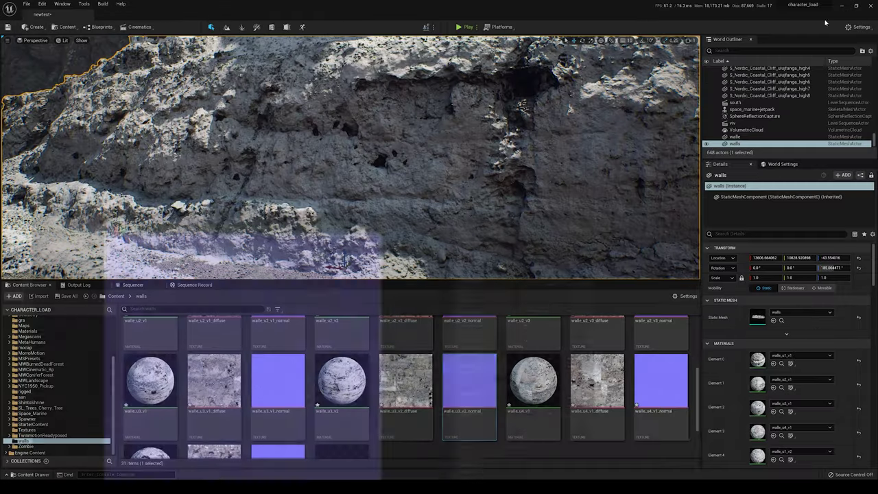
Enable Flip Green Channel on walle_u4_v1 and walle_u4_v2 normals, save, and close the editor
double_click(664, 404)
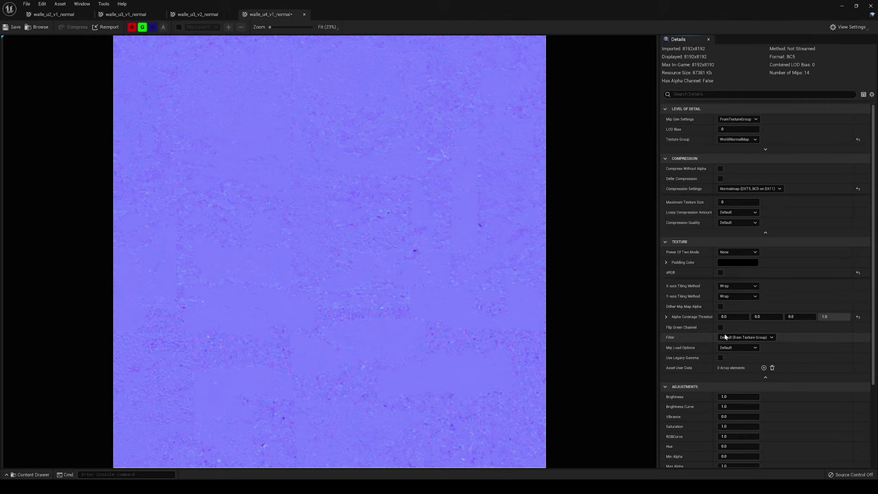
left_click(720, 328)
left_click(11, 27)
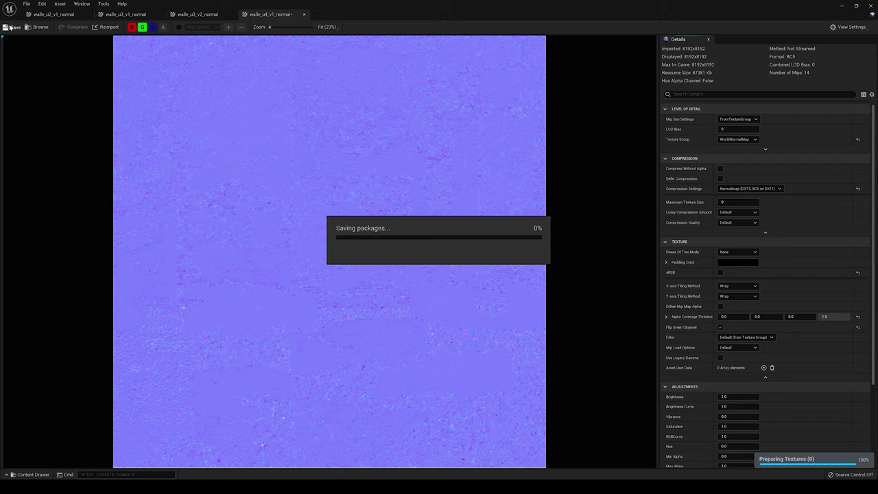
left_click(843, 8)
scroll(289, 402, "down", 1)
double_click(288, 402)
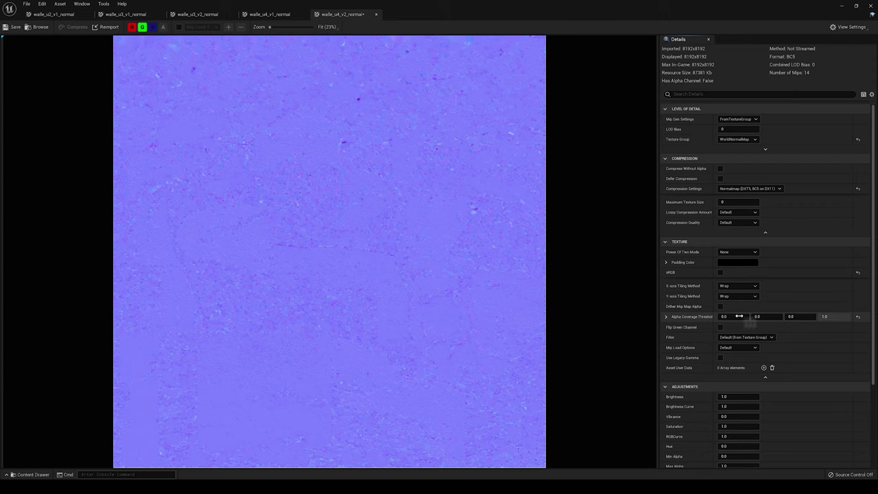
left_click(719, 326)
left_click(11, 27)
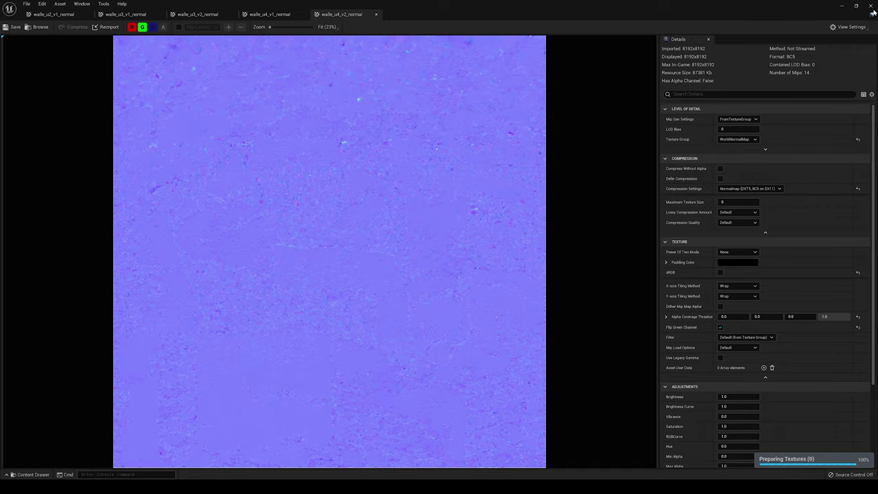
left_click(871, 6)
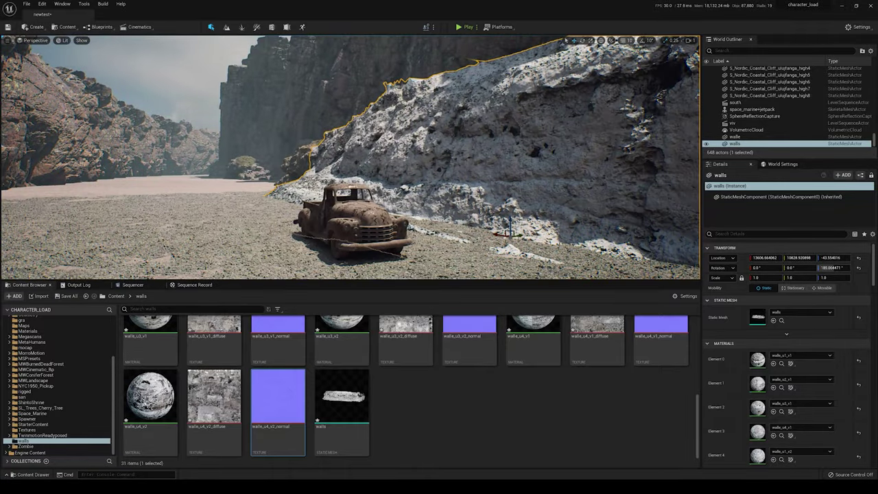
Nudge the rock wall along X, show the top-level Content folder, and fly closer to the wall
left_click_drag(510, 231, 473, 204)
scroll(432, 412, "up", 3)
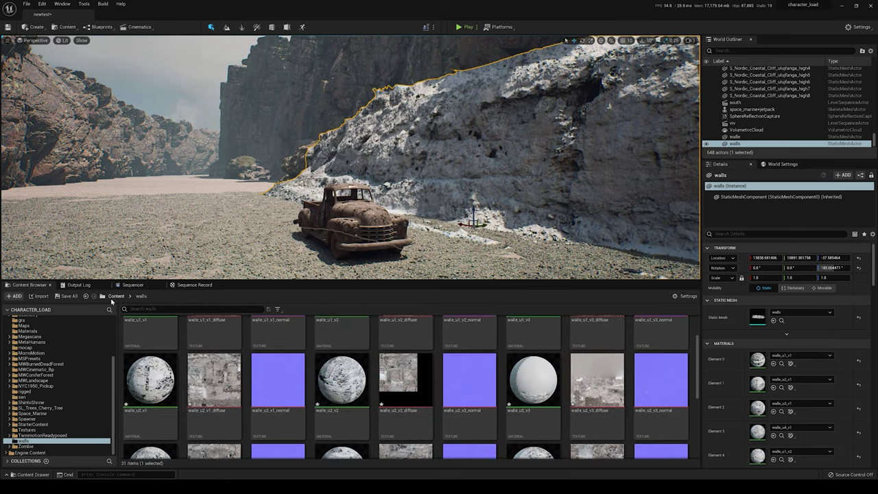
left_click(114, 296)
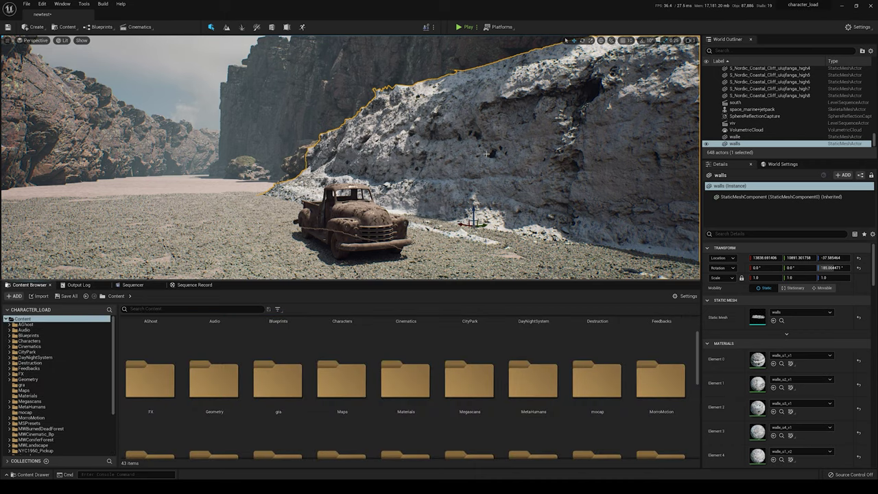
right_click_drag(486, 154, 490, 155)
key("e")
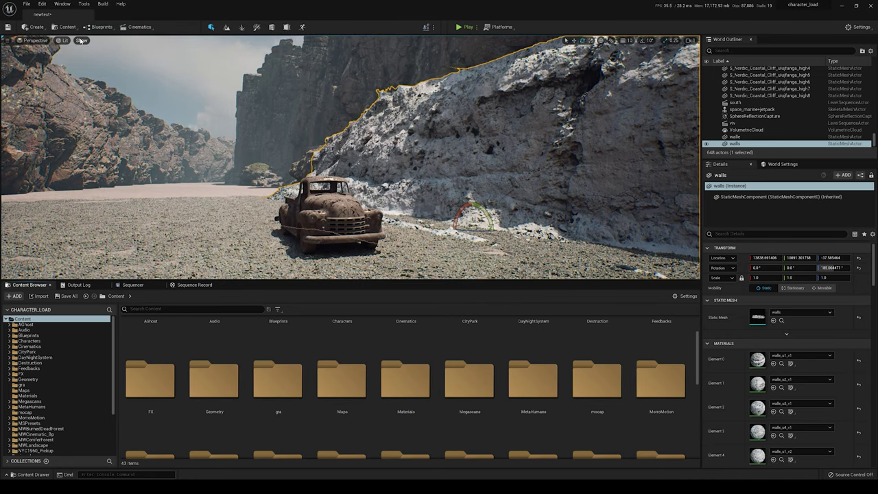
Load the car level sequence and view the shot through its cine camera
left_click(101, 27)
left_click(137, 27)
left_click(141, 87)
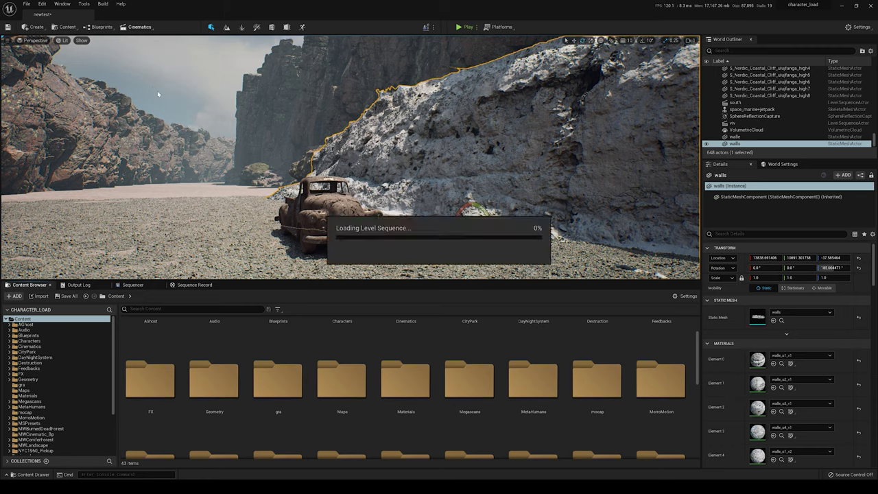
left_click(199, 329)
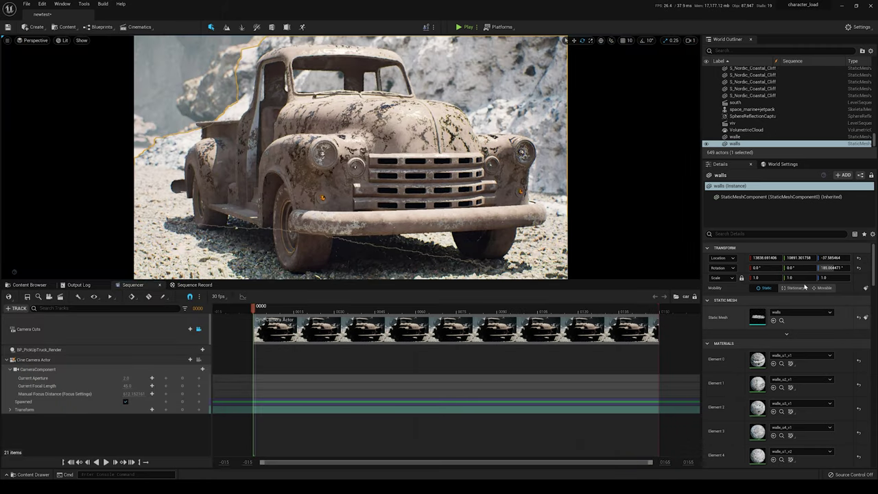
Set the walls location to X 13794, Y 10950, Z -26, then slide it further along X
left_click(765, 258)
type("13794")
key("Return")
left_click(798, 258)
type("10950")
key("Return")
left_click(835, 258)
type("-26")
key("Return")
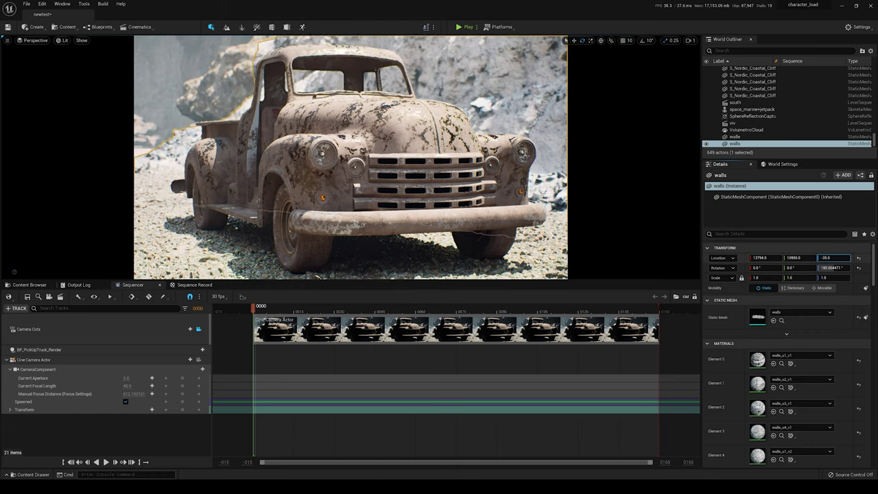
left_click_drag(762, 263, 806, 258)
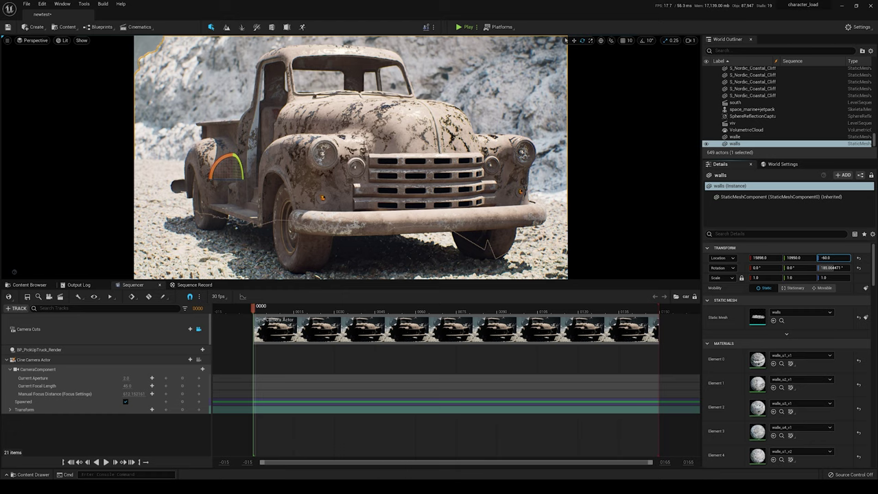
Set the Cine Camera Actor's manual focus distance to about 591.9 cm using the debug focus plane
key("Escape")
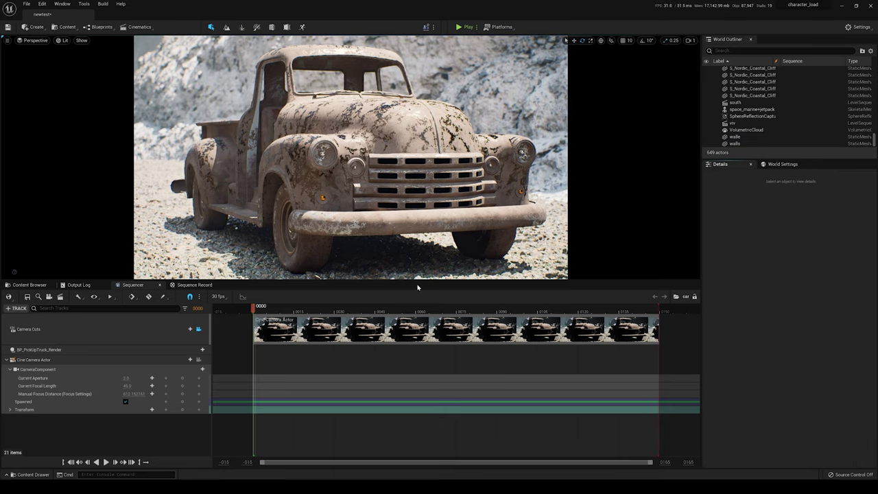
left_click_drag(422, 284, 425, 375)
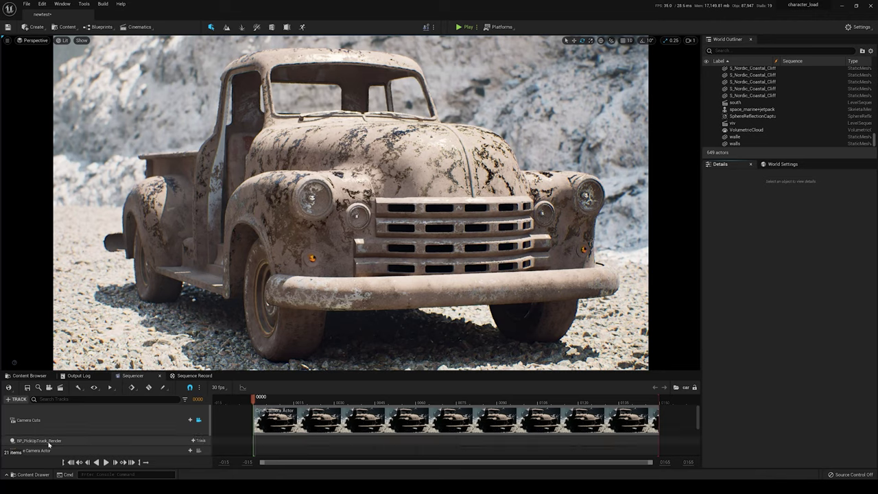
left_click_drag(68, 371, 69, 338)
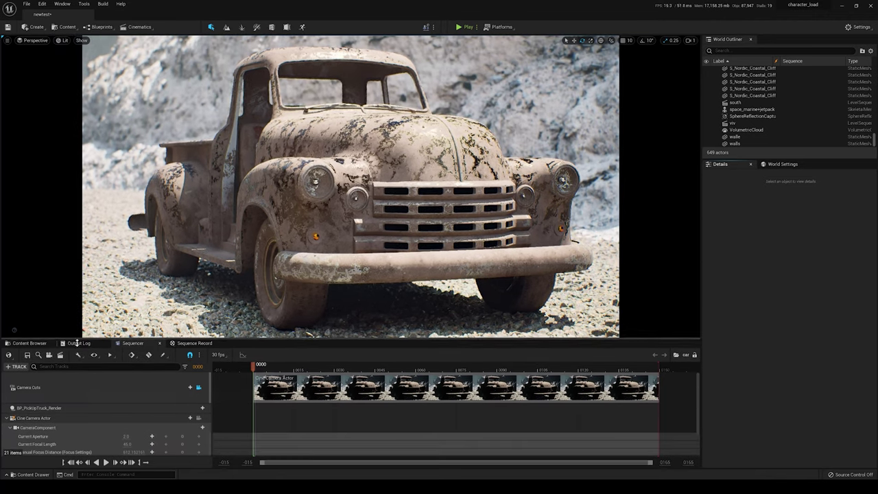
scroll(63, 413, "down", 2)
left_click(57, 397)
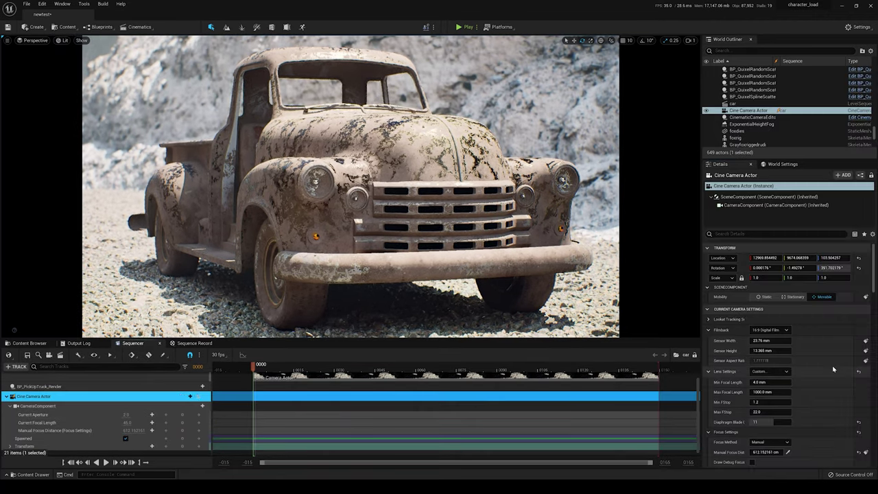
scroll(817, 371, "down", 2)
left_click(752, 417)
mouse_move(766, 408)
left_mouse_down()
mouse_move(754, 408)
mouse_move(762, 414)
left_mouse_up()
left_click(752, 418)
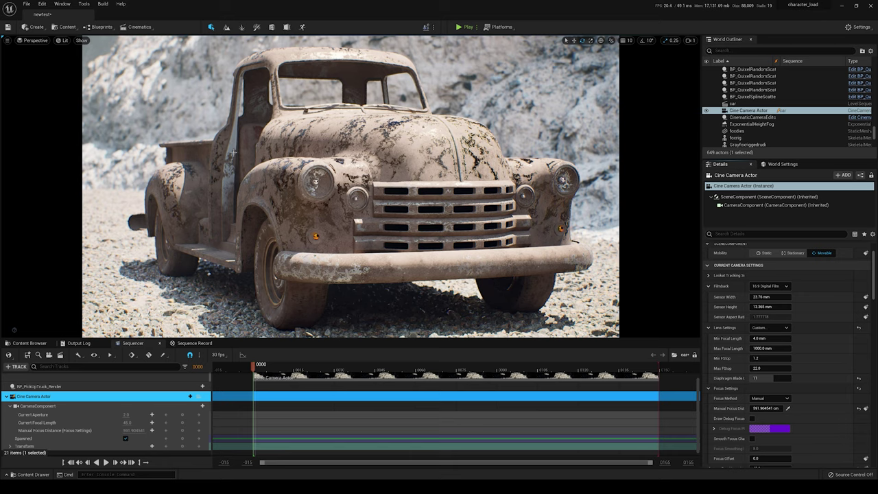
Search the Outliner for 'post' and select the PostProcessVolume to view its settings
left_click(720, 51)
type("post")
left_click(753, 76)
scroll(747, 343, "down", 5)
scroll(739, 359, "down", 3)
left_click(709, 349)
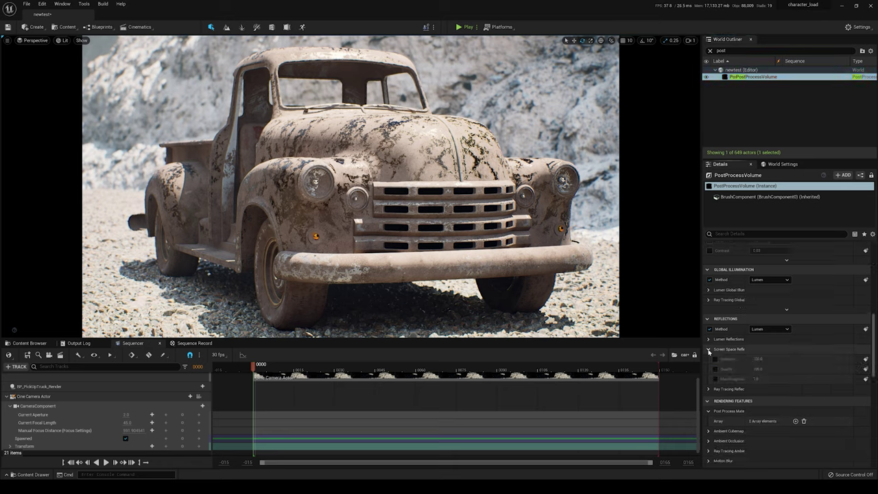
left_click(709, 349)
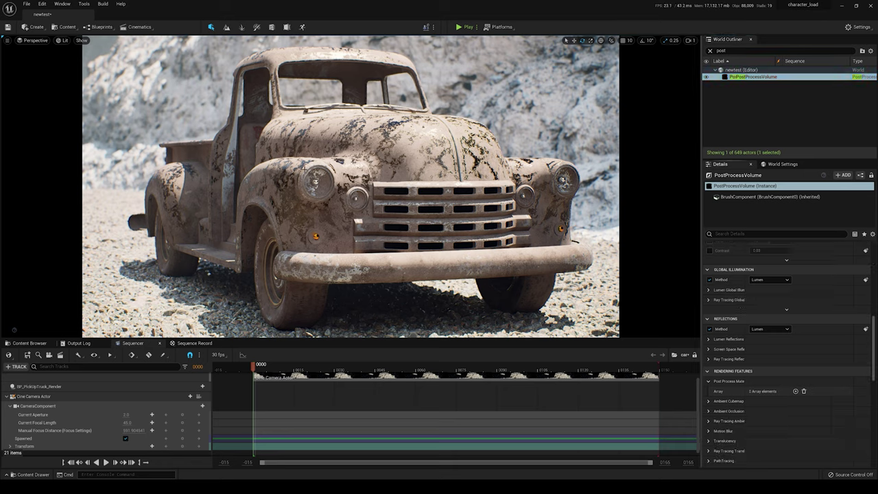
Set the viewport's screen percentage to 200
left_click(7, 41)
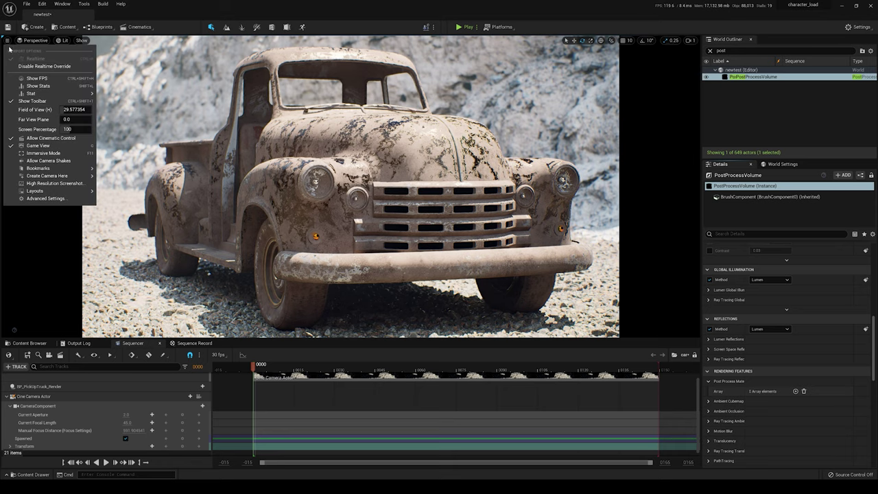
left_click(68, 129)
type("200")
key("Return")
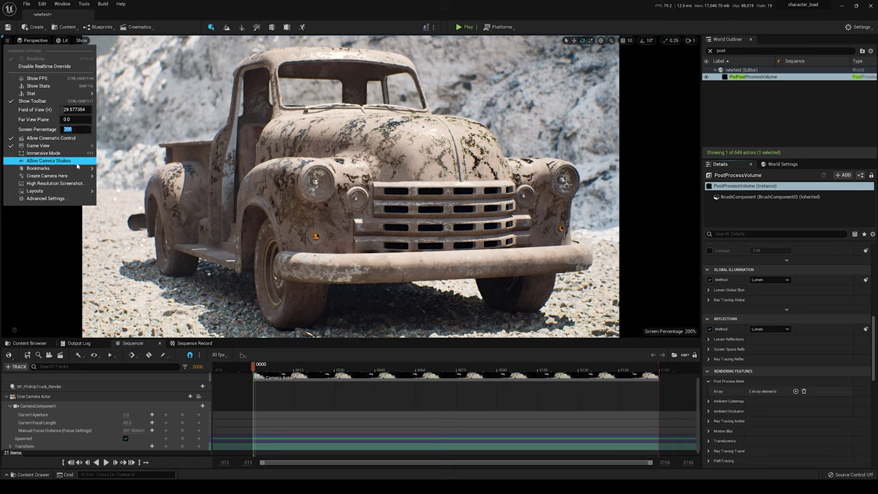
Save all unsaved levels and assets with File > Save All
key("Escape")
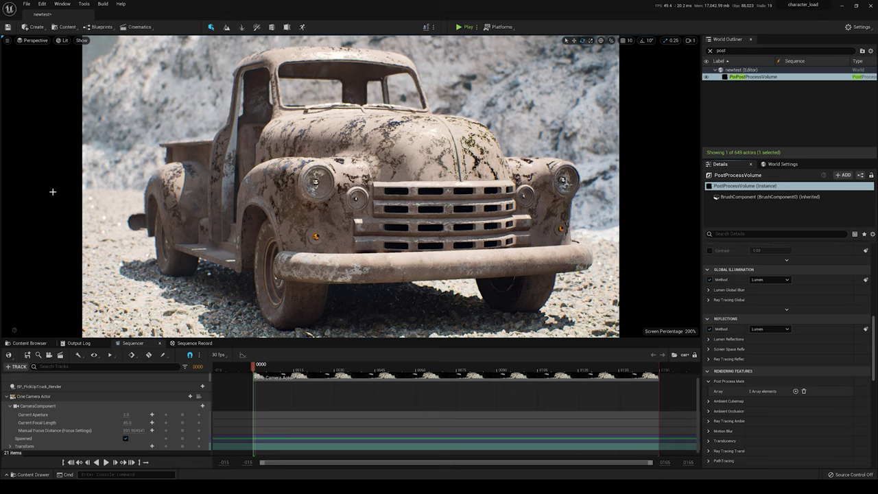
left_click(26, 3)
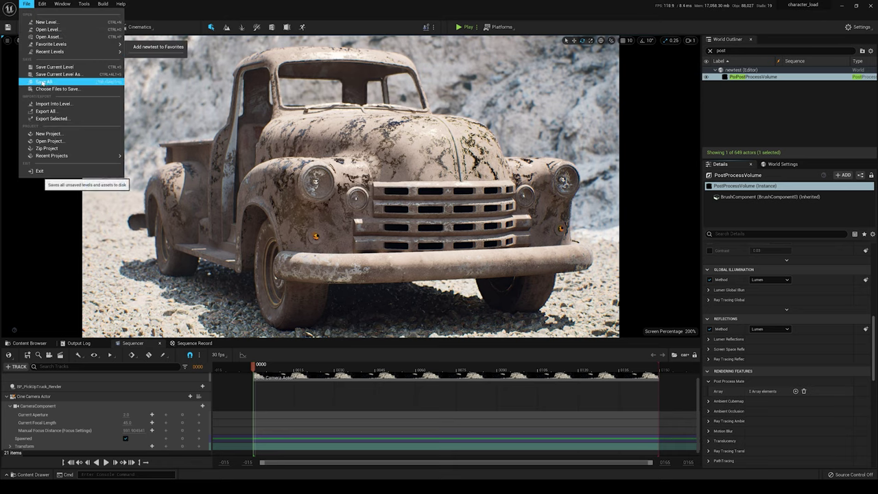
left_click(42, 82)
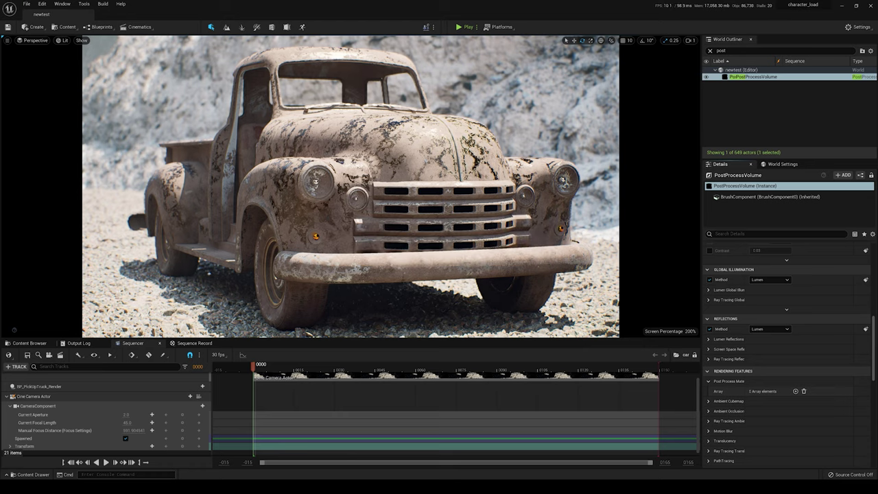
Take a high resolution screenshot with the size multiplier at 4
left_click(7, 39)
mouse_move(75, 177)
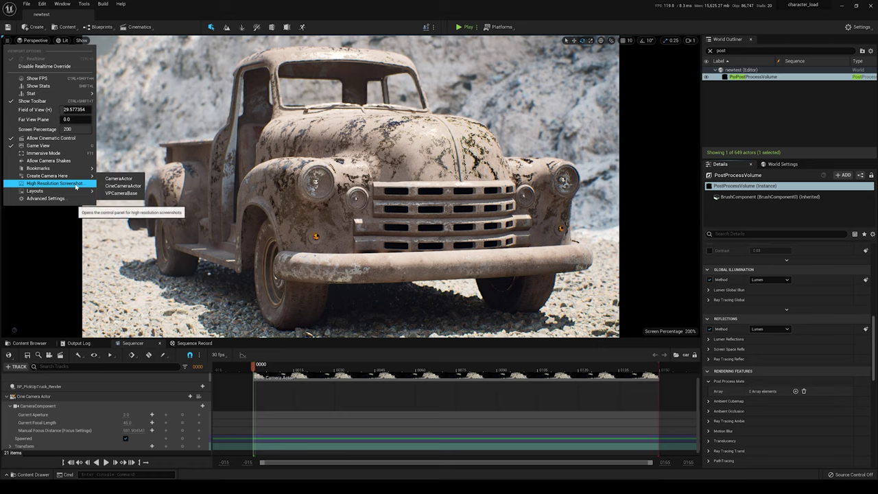
left_click(76, 183)
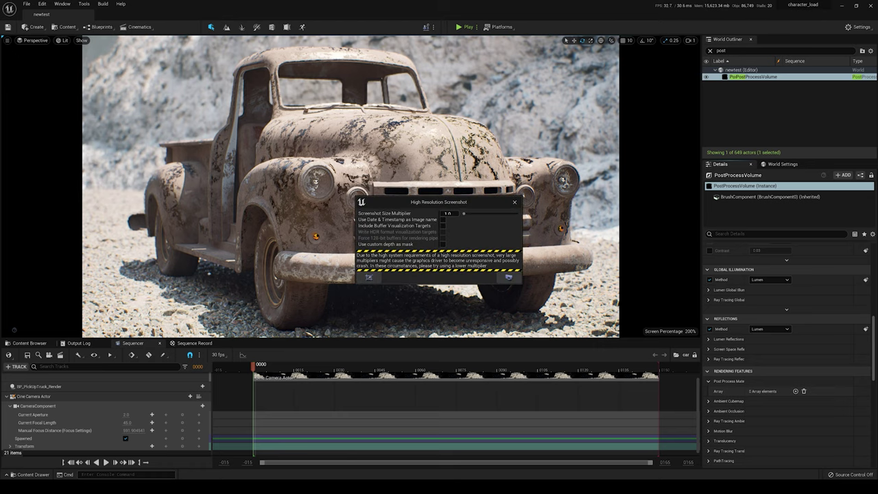
left_click_drag(477, 215, 485, 215)
left_click(509, 278)
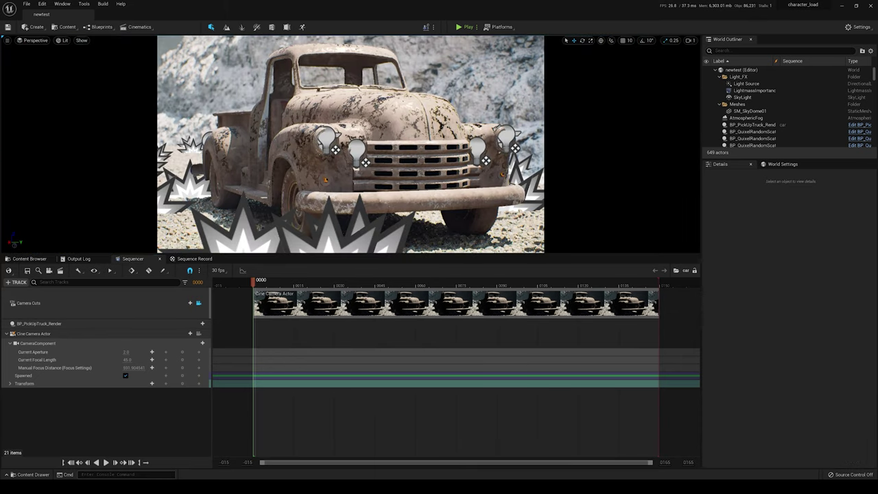
Select BP_QuixelRandomScatter544 and view the scene through the cine camera
left_click(350, 242)
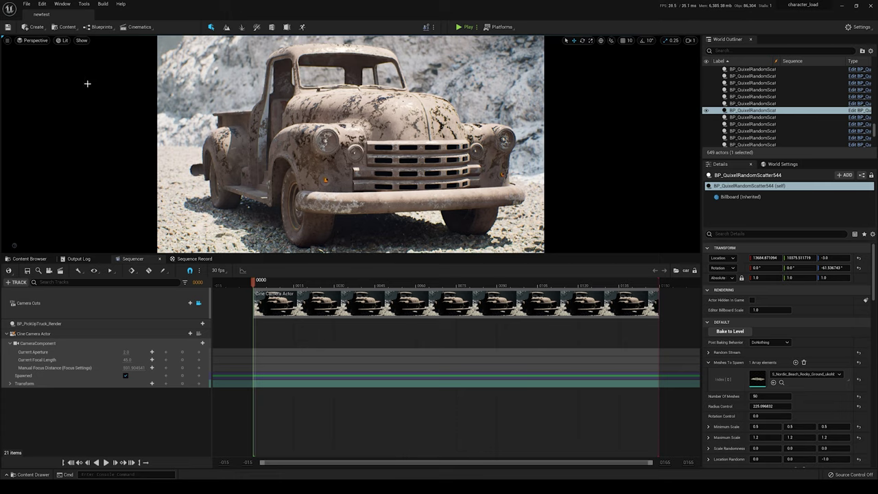
left_click(38, 43)
left_click(45, 136)
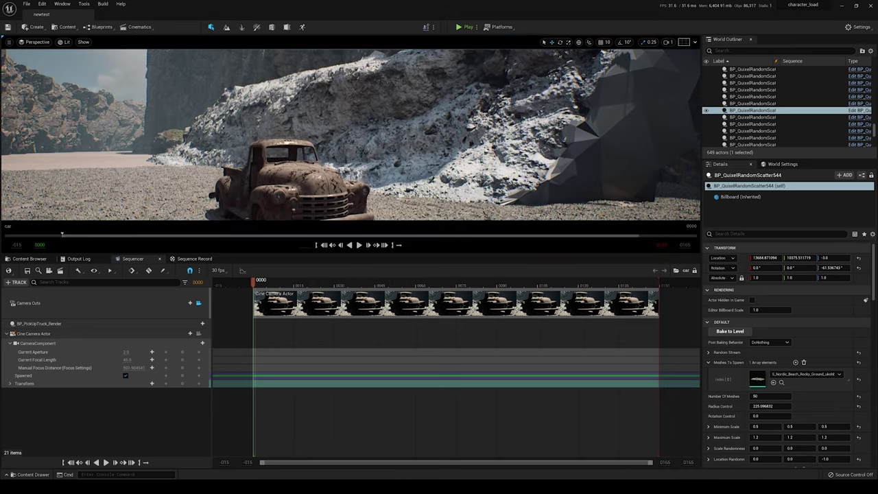
Select the walls rock actor and open its mesh asset in the Static Mesh editor
scroll(797, 110, "down", 5)
left_click(797, 142)
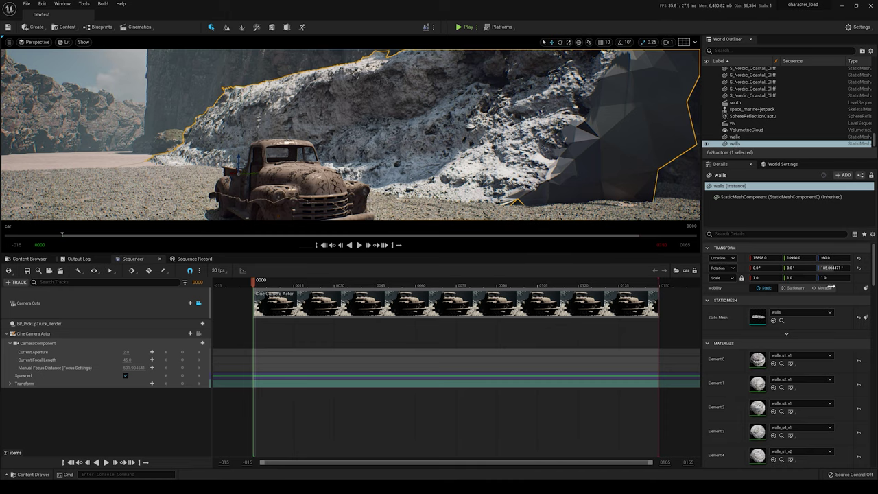
left_click(782, 320)
double_click(338, 406)
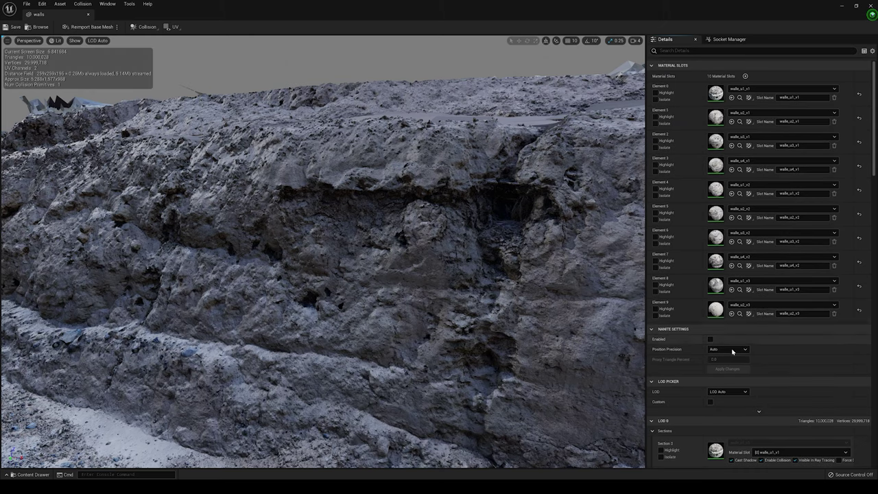
Enable Nanite with Proxy Triangle Percent 100, apply, and return to the level editor
left_click(710, 339)
left_click(727, 349)
key("Escape")
left_click(717, 359)
type("100")
key("Return")
left_click(728, 369)
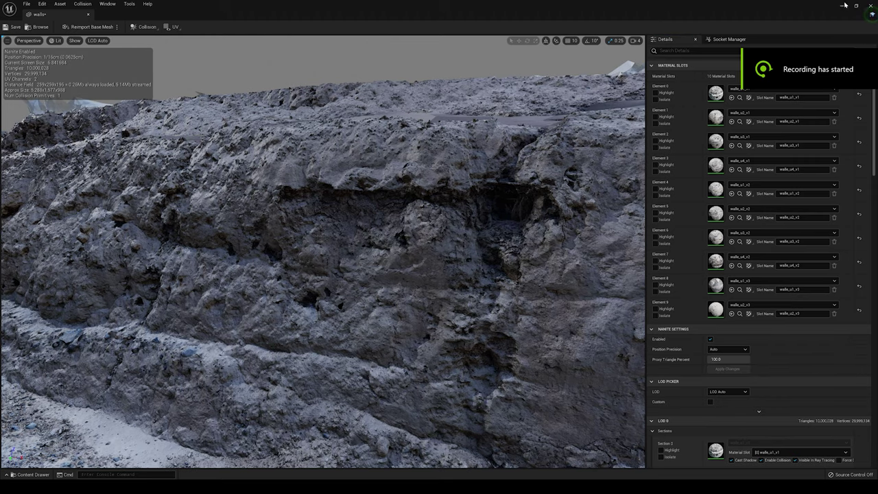
key("alt+Tab")
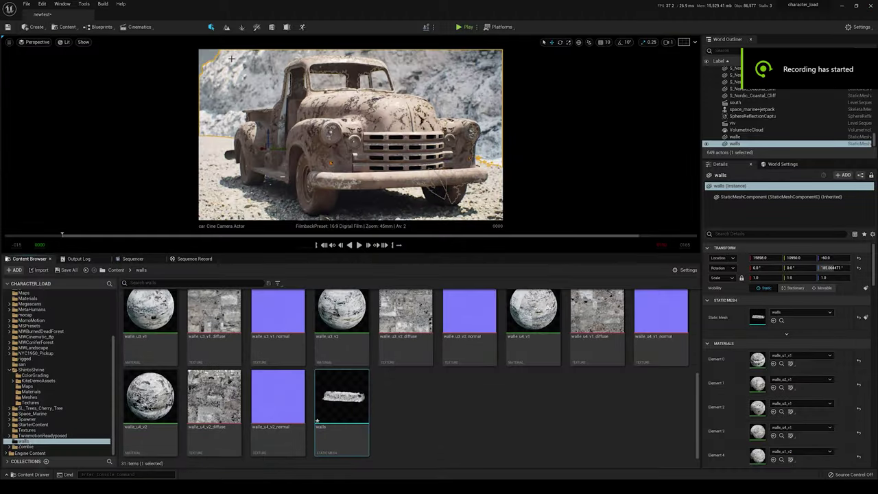
Show Nanite triangle visualization and fly close to the walls in the default viewport
left_click(65, 42)
mouse_move(96, 143)
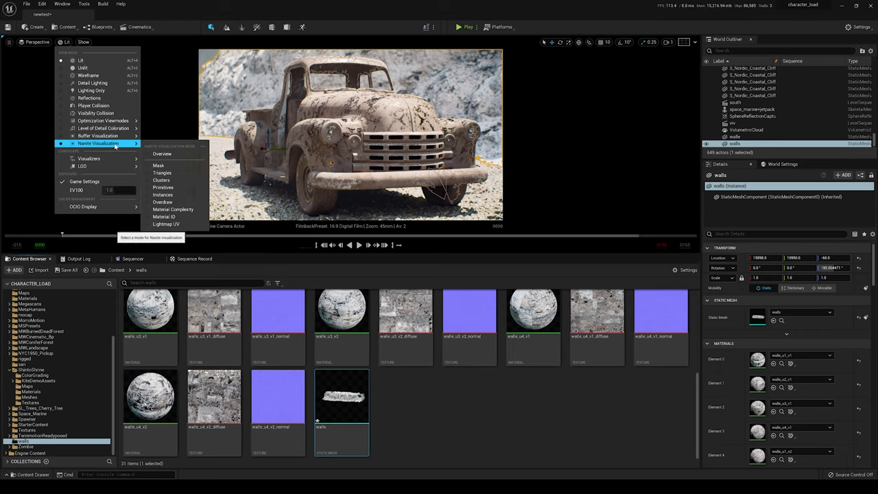
left_click(165, 172)
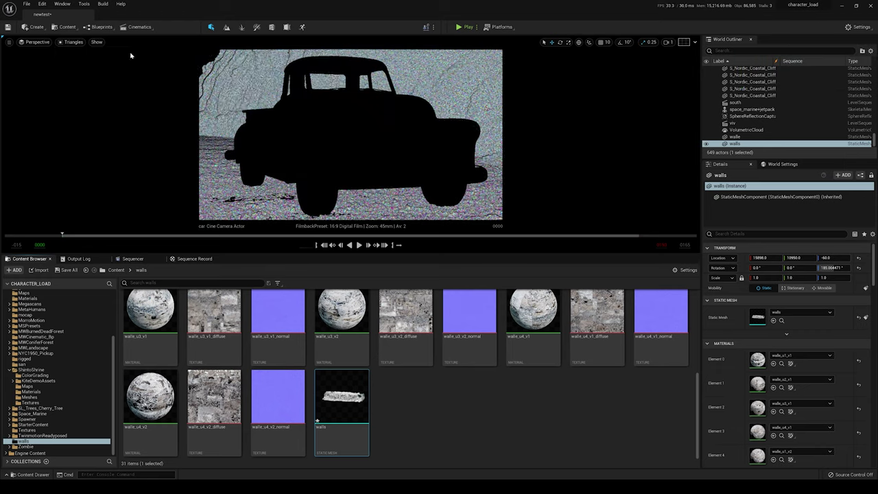
left_click(40, 42)
left_click(46, 134)
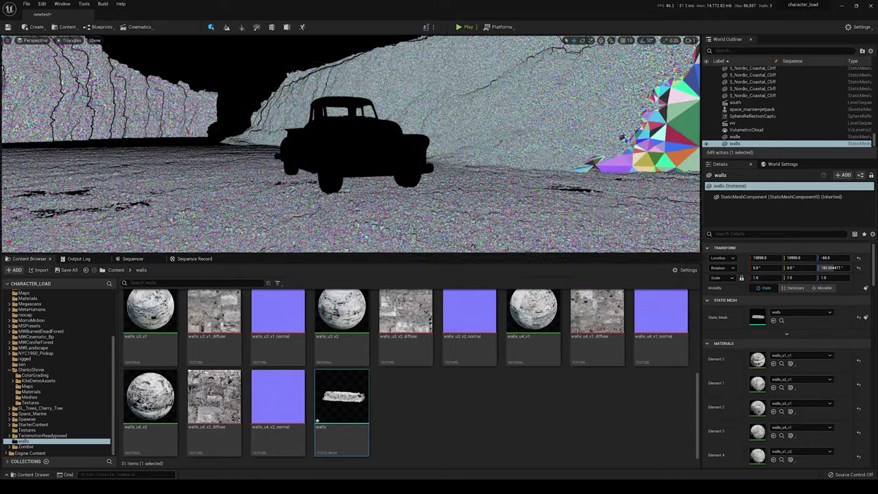
key("f")
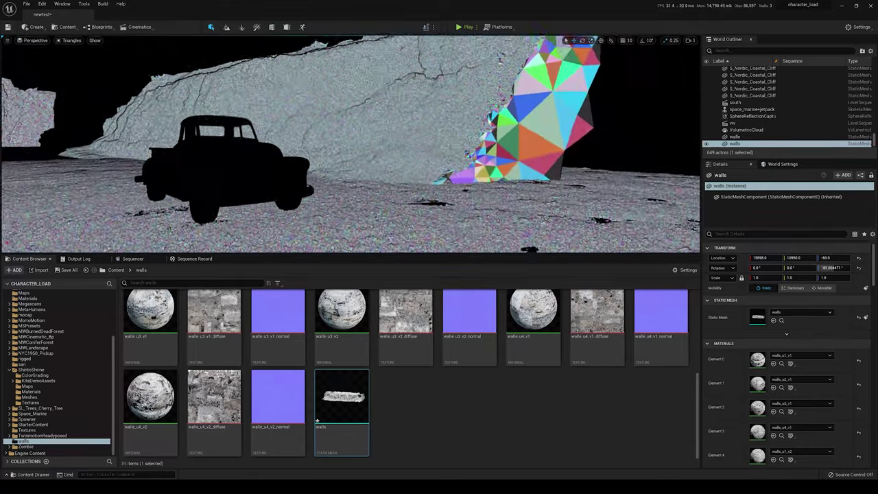
right_click_drag(391, 78, 391, 79)
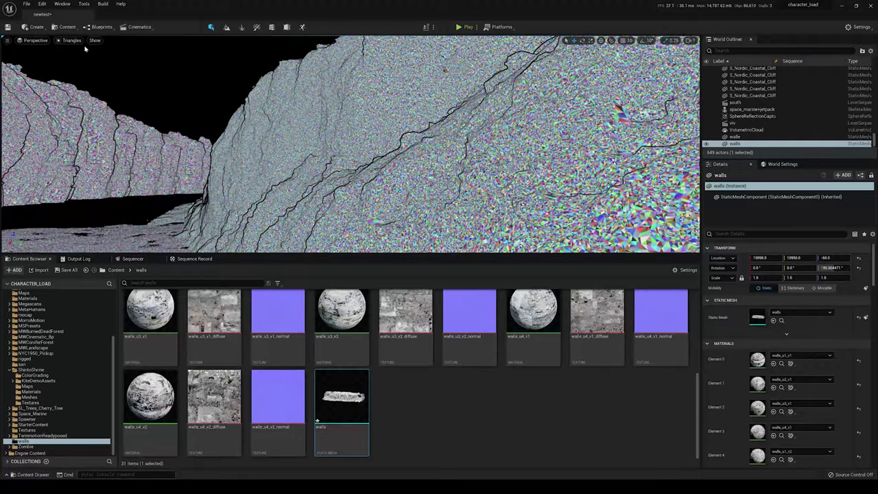
Switch back to Lit and pull back to frame the rusty truck before the wall
left_click(72, 40)
left_click(76, 56)
key("Down")
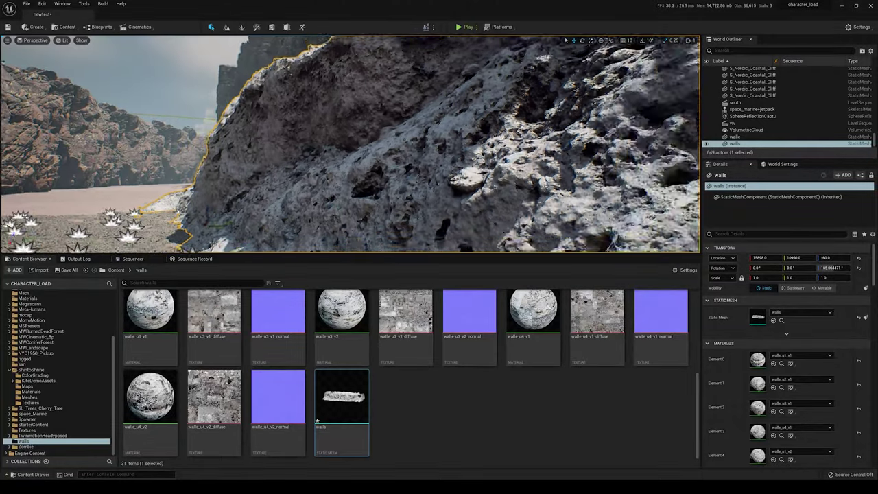
key("g")
key("Down")
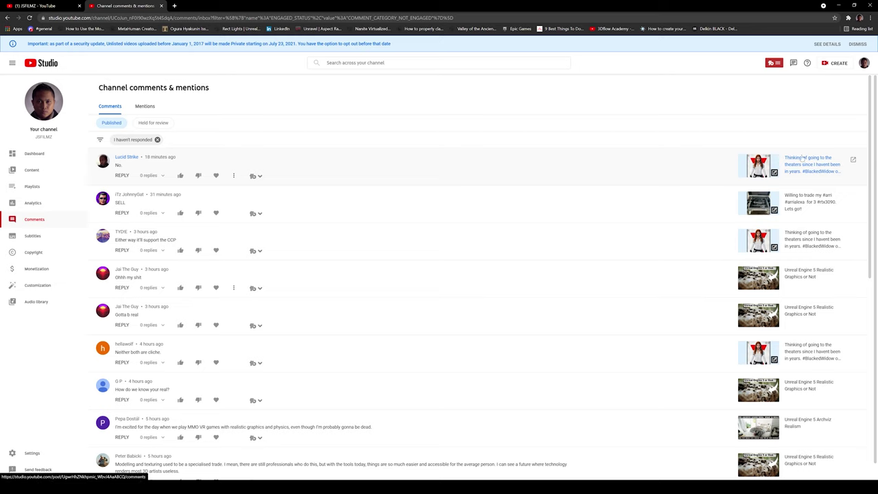
Like and heart the "No.", "SELL" and CCP-support comments
left_click(181, 176)
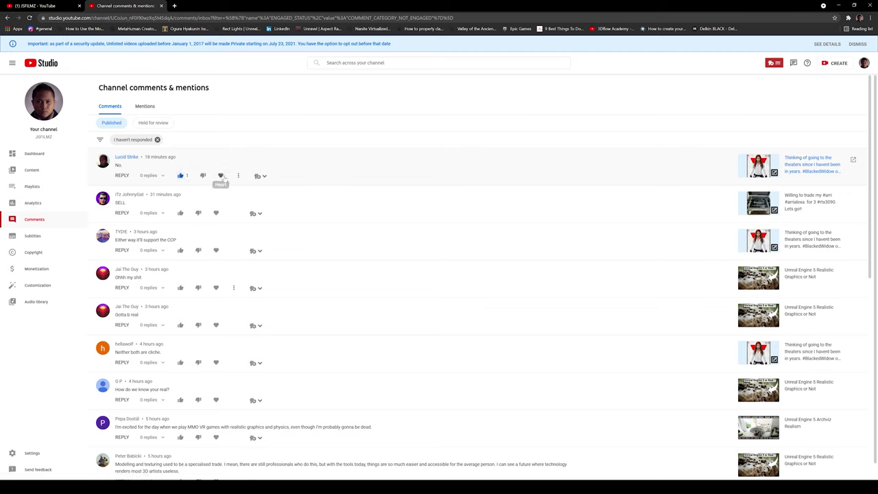
left_click(221, 175)
left_click(180, 212)
left_click(221, 212)
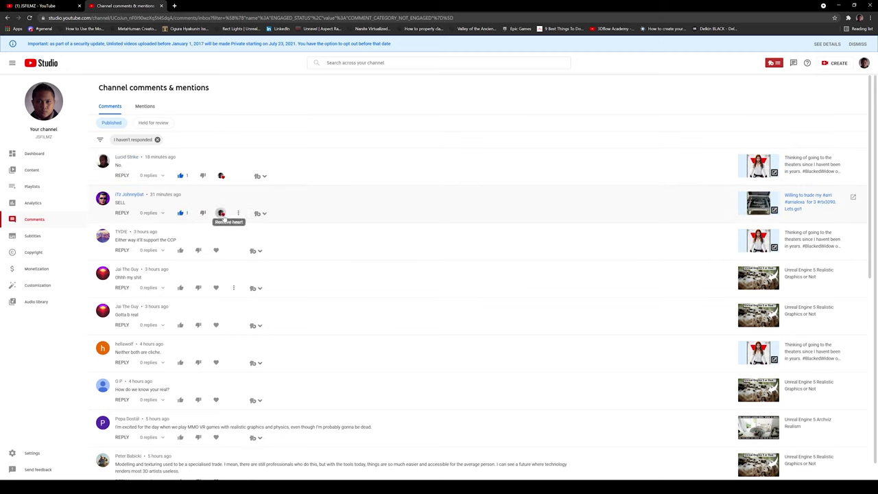
left_click(180, 251)
left_click(221, 251)
Like and heart the "Ohhh my shit" and "Gotta b real" comments
scroll(221, 251, "down", 1)
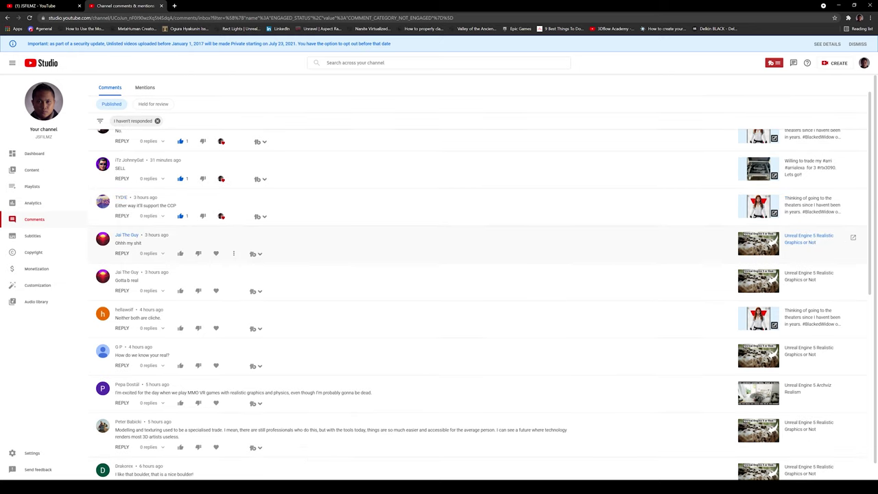
left_click(180, 254)
left_click(221, 254)
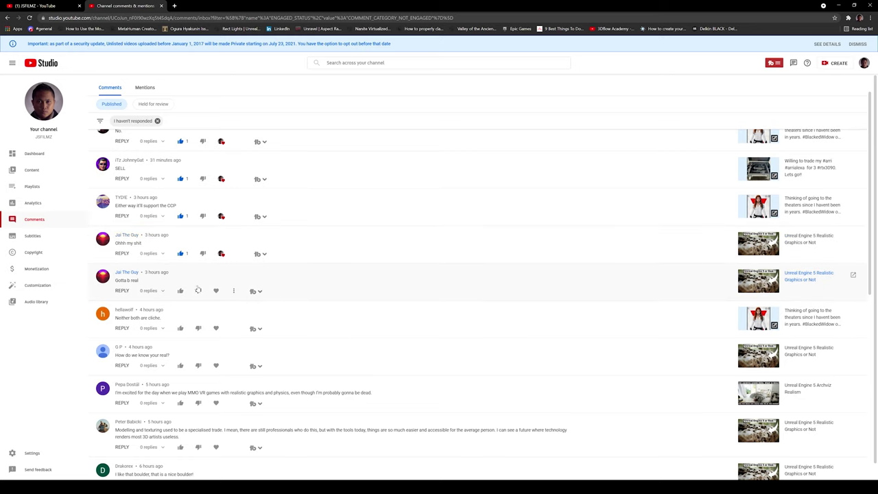
left_click(181, 291)
left_click(221, 290)
Like and heart "Neither both are cliche." and "How do we know your real?"
scroll(223, 290, "down", 1)
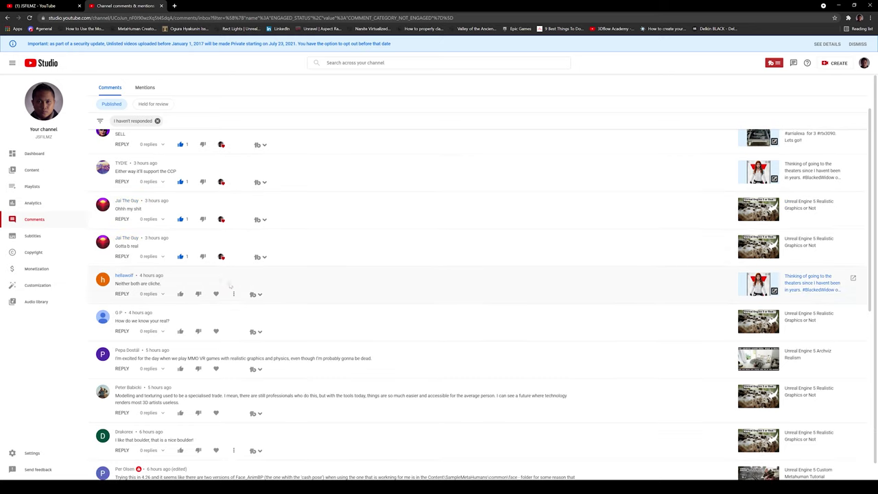
left_click(181, 294)
left_click(221, 294)
scroll(223, 296, "down", 1)
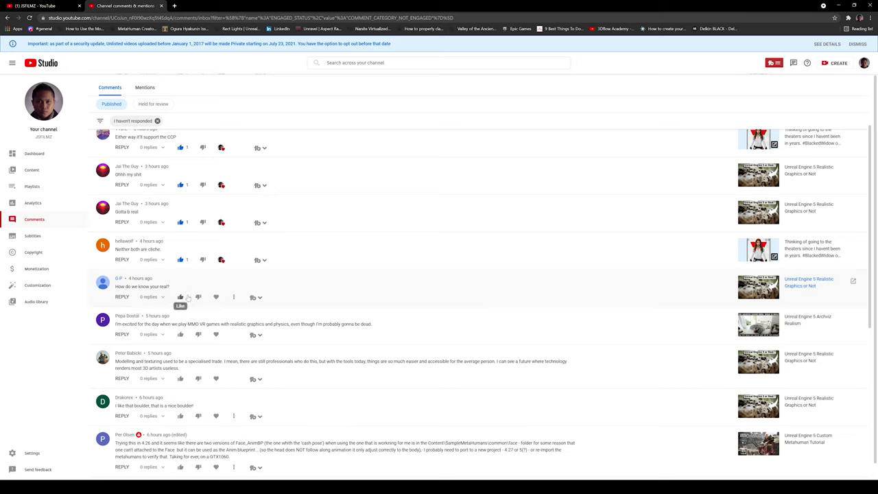
left_click(180, 296)
left_click(221, 297)
Like and heart the MMO VR games comment, then scroll further down the list
left_click(182, 334)
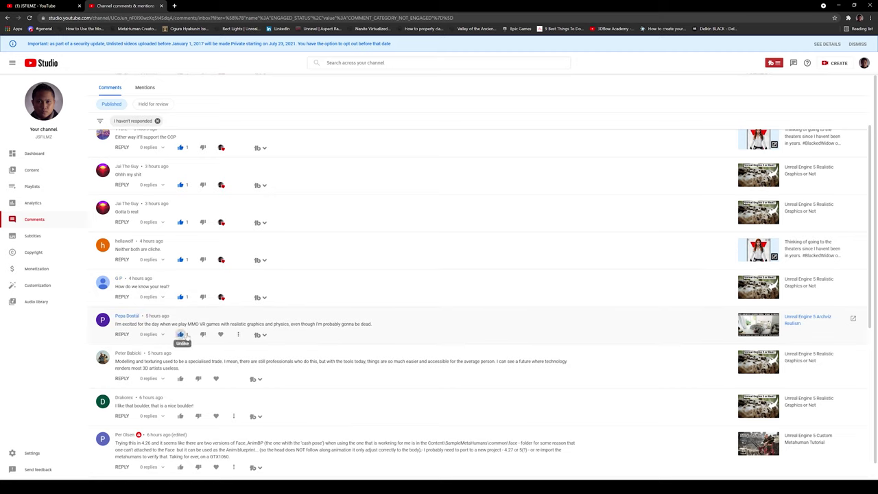
left_click(221, 334)
scroll(260, 321, "down", 1)
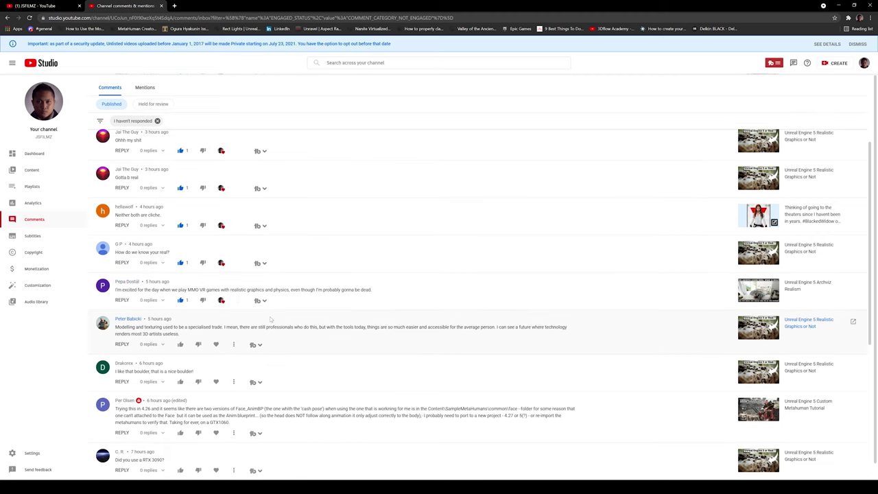
scroll(271, 319, "down", 1)
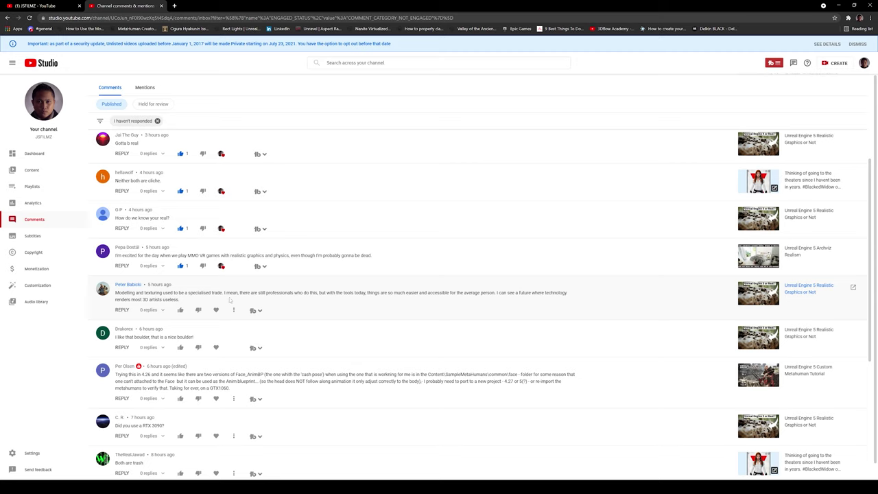
Like and heart the modelling-and-texturing, nice boulder and Face_AnimBP comments
left_click(180, 310)
left_click(221, 310)
left_click(180, 347)
left_click(220, 348)
scroll(221, 347, "down", 1)
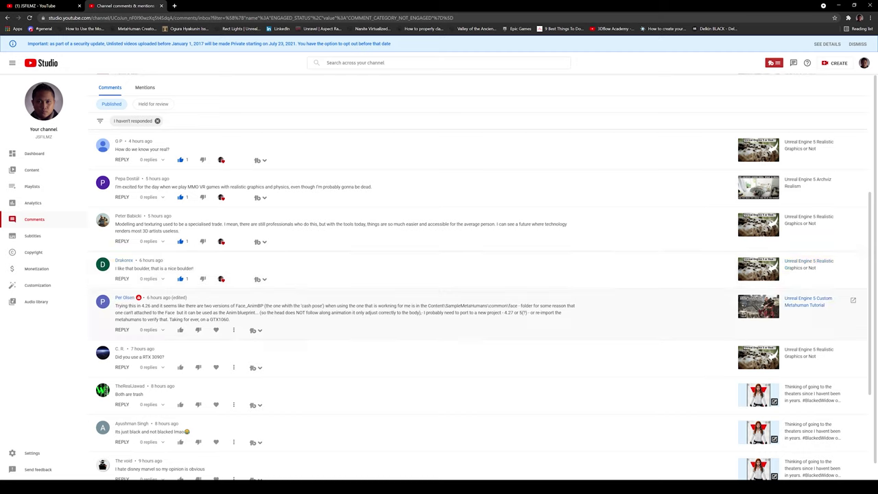
left_click(180, 330)
left_click(221, 330)
Like and heart the "RTX 3090", "Both are trash" and "not blacked lmao" comments
scroll(256, 323, "down", 1)
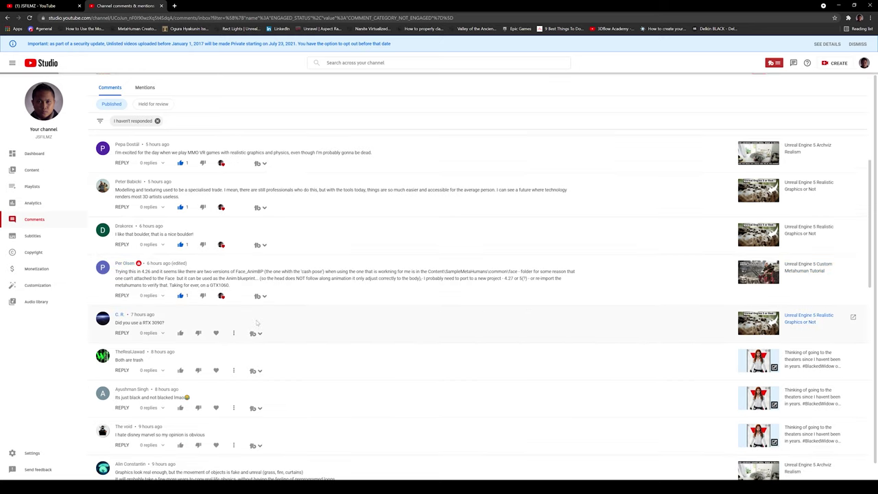
scroll(257, 323, "down", 1)
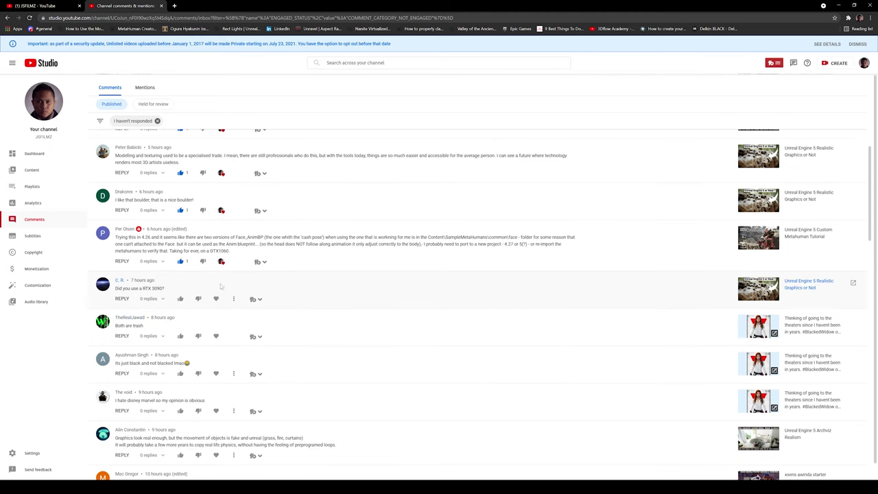
left_click(181, 299)
left_click(216, 299)
scroll(221, 302, "down", 1)
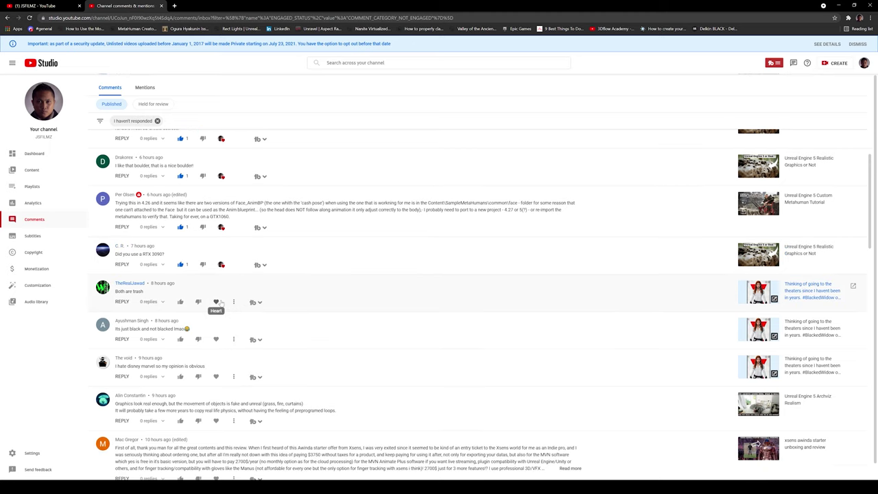
left_click(181, 302)
left_click(220, 303)
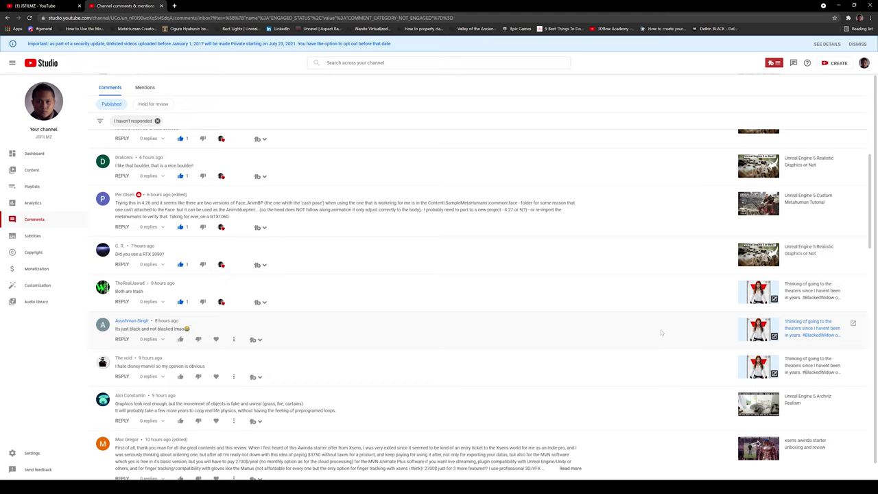
left_click(179, 339)
left_click(220, 339)
scroll(209, 322, "down", 1)
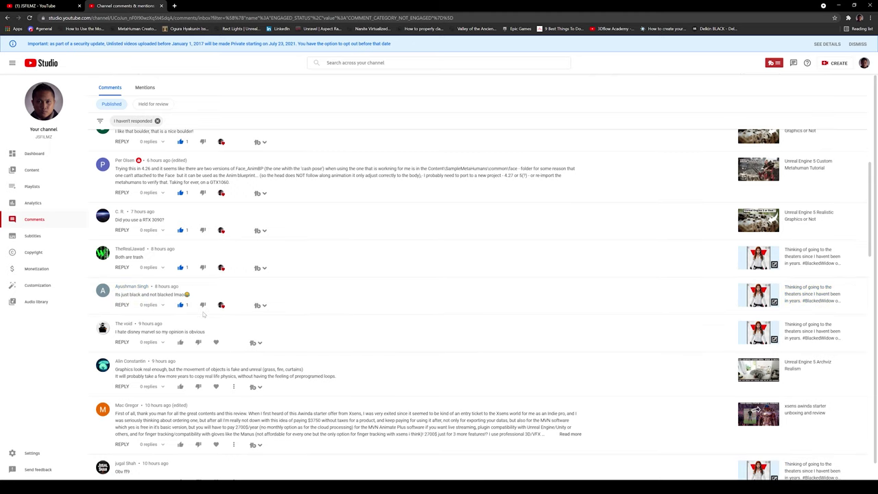
Like and heart the "I hate disney marvel" comment
left_click(180, 342)
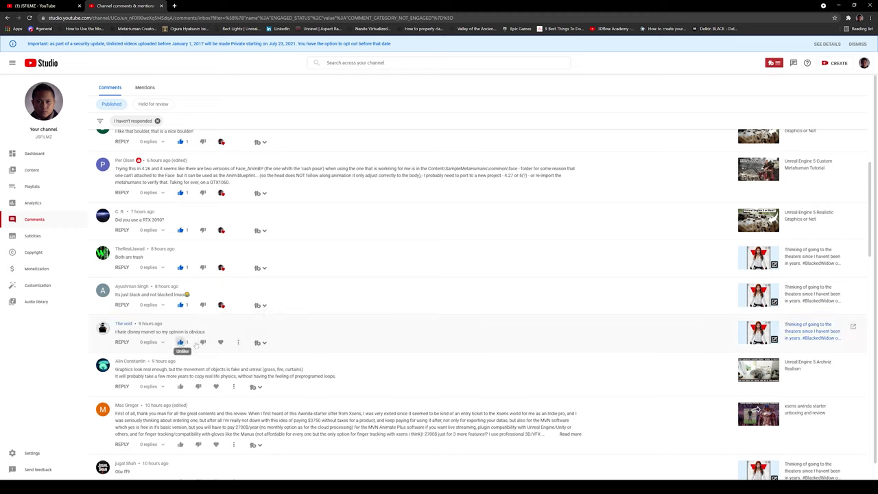
left_click(220, 342)
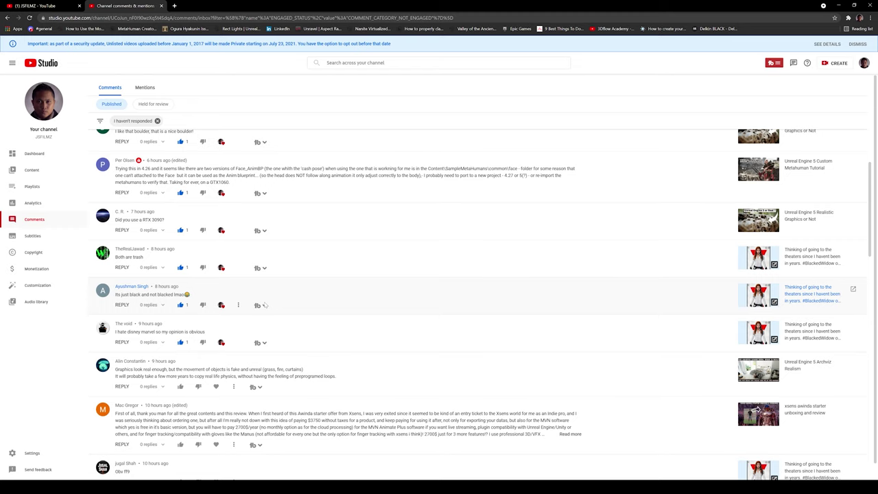
Like and heart the "Graphics look real enough" comment about fake object movement
scroll(237, 300, "down", 1)
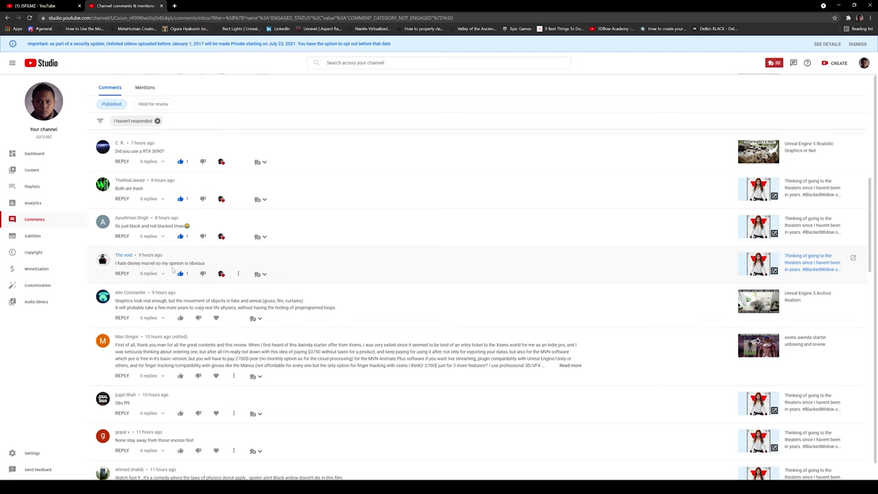
left_click(181, 318)
left_click(221, 318)
scroll(185, 362, "up", 1)
scroll(275, 336, "down", 2)
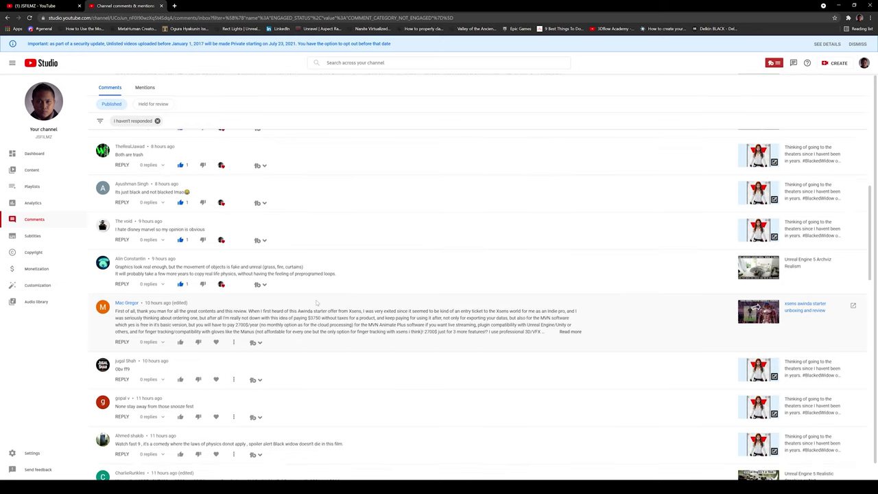
scroll(329, 304, "up", 1)
scroll(311, 307, "down", 1)
scroll(307, 308, "up", 2, "ctrl")
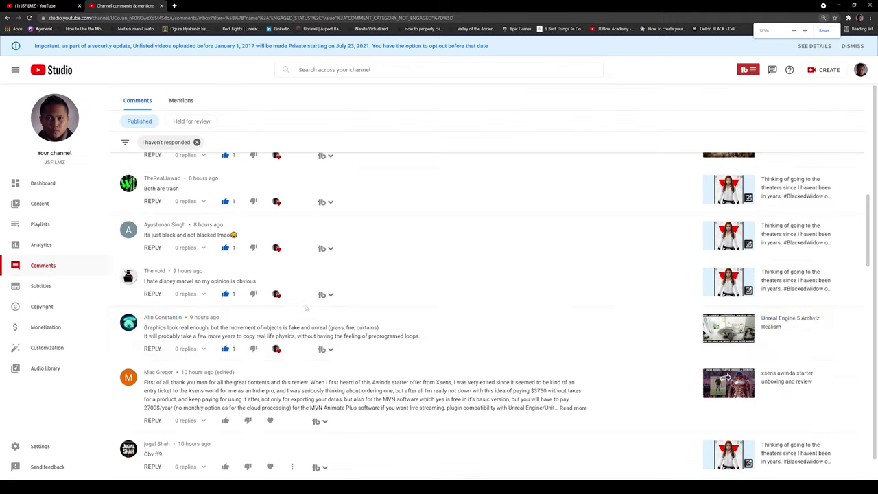
scroll(357, 323, "down", 1)
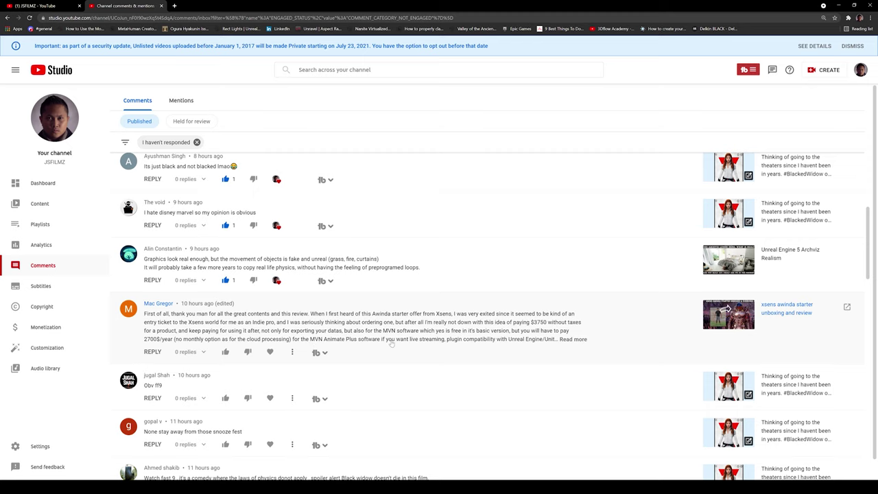
Expand the long Xsens Awinda comment with Read more
left_click(573, 339)
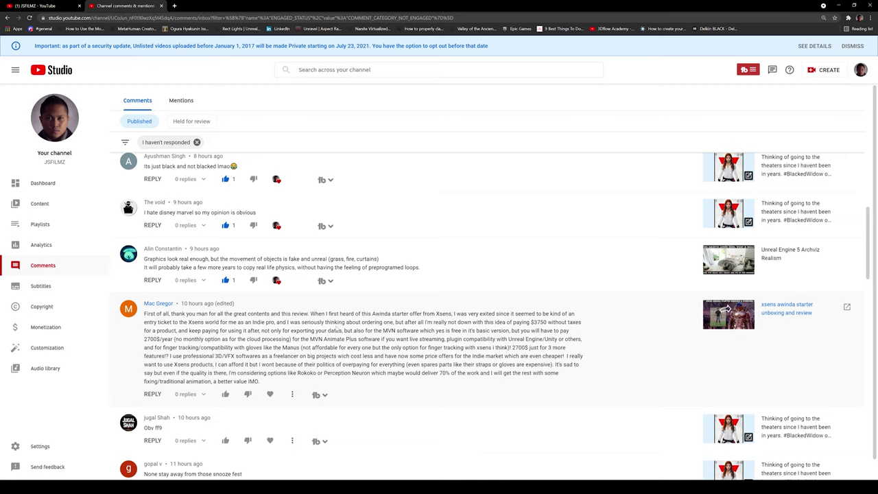
Like and heart the long Xsens offer comment and the "Obv ff9" comment
scroll(337, 330, "down", 1)
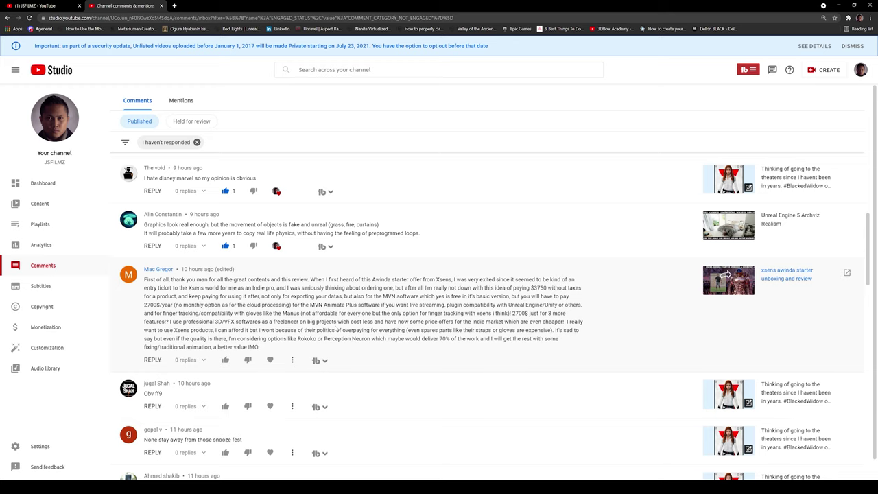
left_click(225, 360)
left_click(270, 359)
scroll(307, 369, "down", 1)
scroll(306, 369, "down", 1)
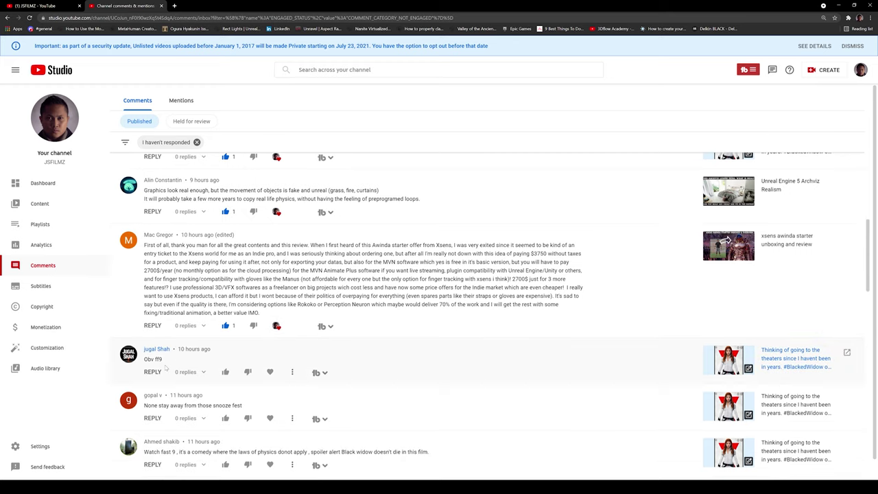
left_click(225, 372)
left_click(270, 372)
Like and heart the snooze fest, Fast 9 physics and 3080 10GB VRAM comments
scroll(273, 371, "down", 2)
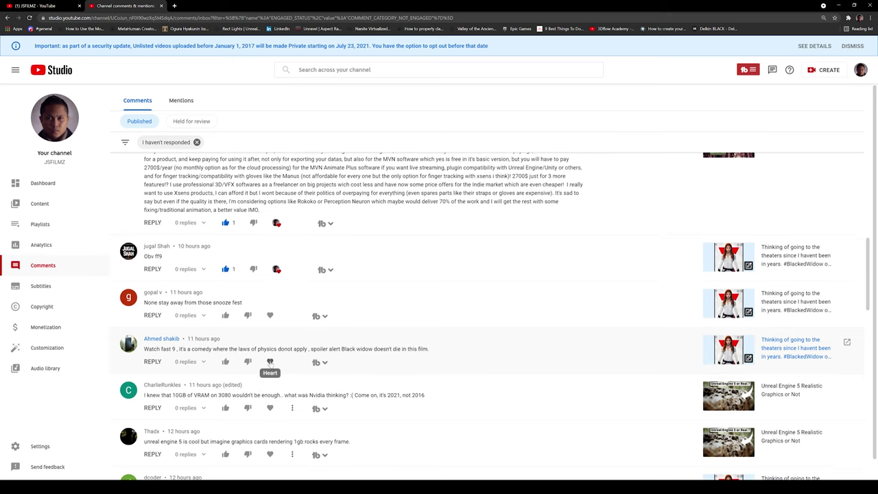
left_click(225, 315)
left_click(276, 315)
scroll(276, 315, "down", 1)
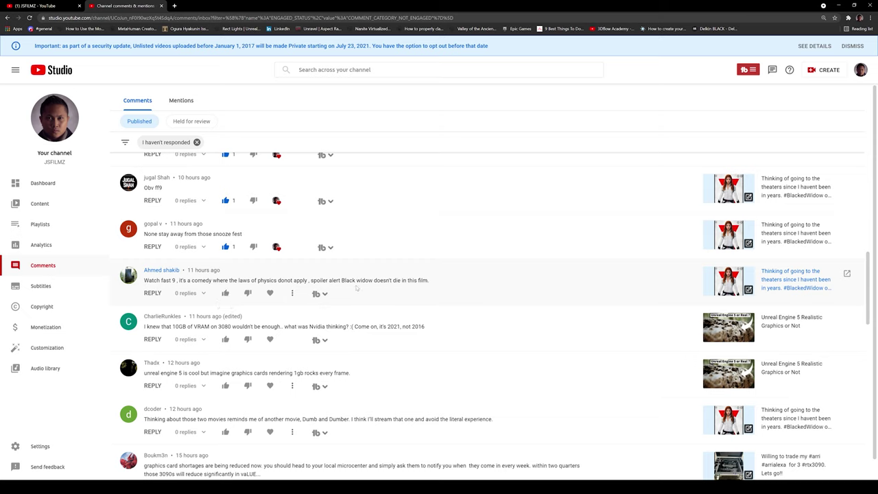
left_click(226, 293)
left_click(276, 293)
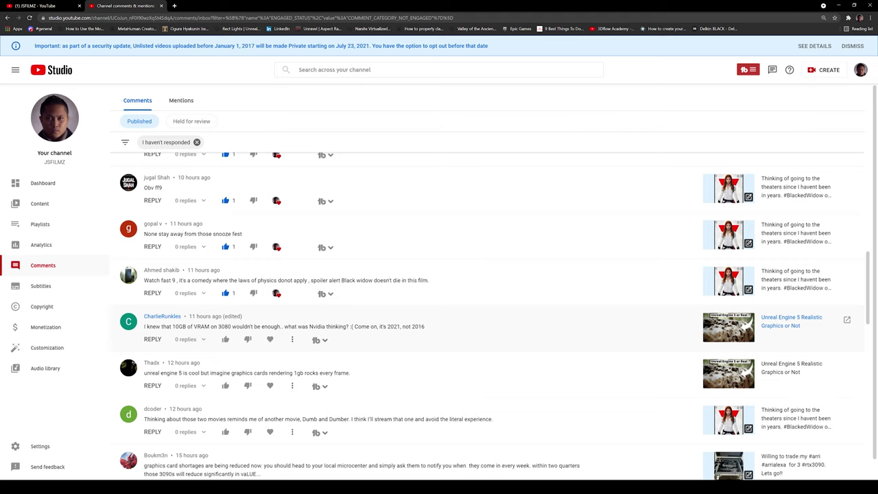
left_click(226, 339)
left_click(276, 338)
scroll(271, 330, "down", 1)
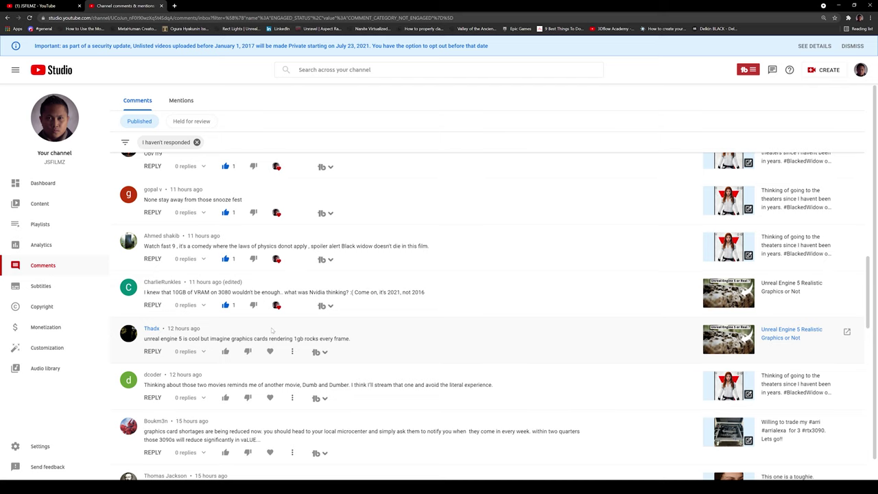
Like and heart the comments about rendering 1gb rocks and Dumb and Dumber
scroll(296, 271, "down", 1)
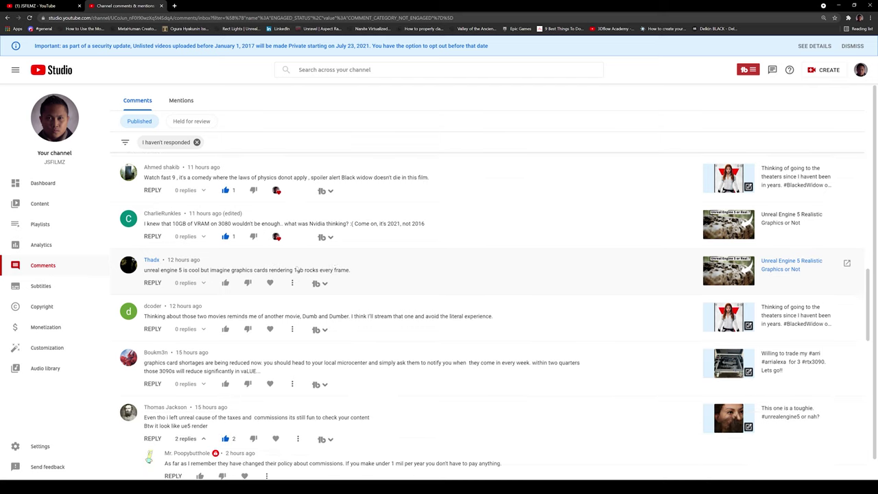
left_click(226, 283)
left_click(276, 283)
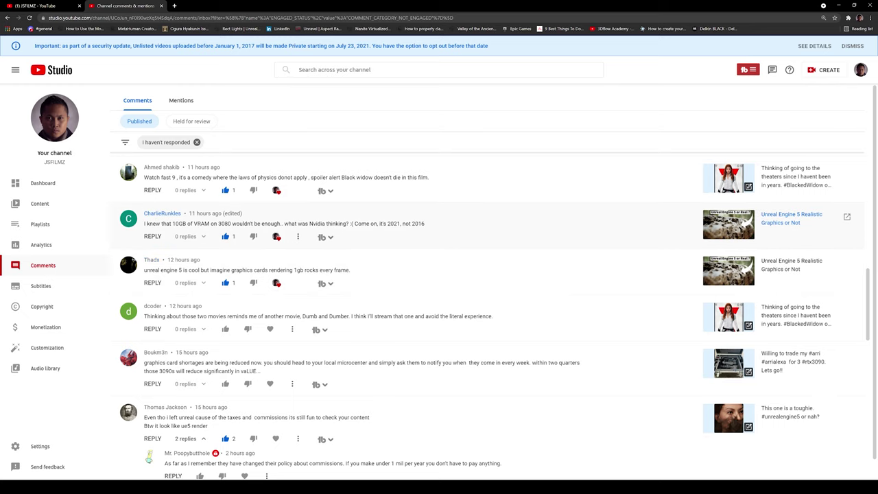
scroll(296, 266, "down", 1)
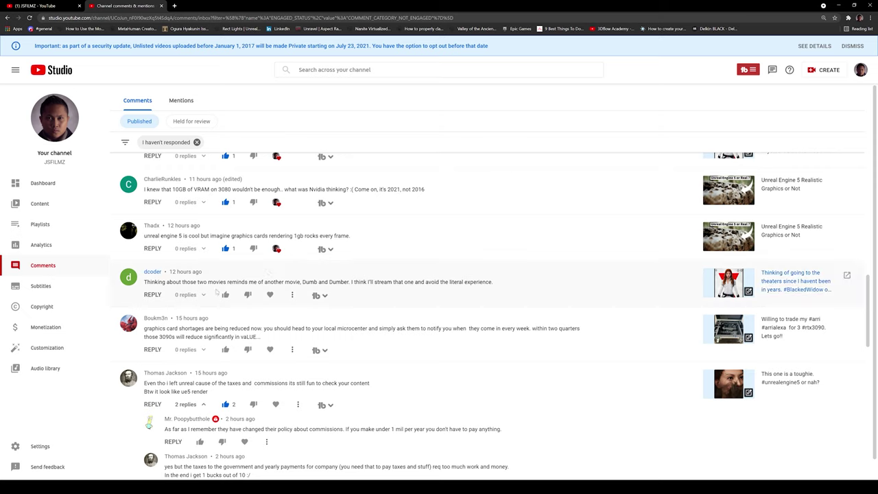
left_click(226, 295)
left_click(275, 295)
Like and heart the comment about graphics card shortages
scroll(275, 295, "down", 1)
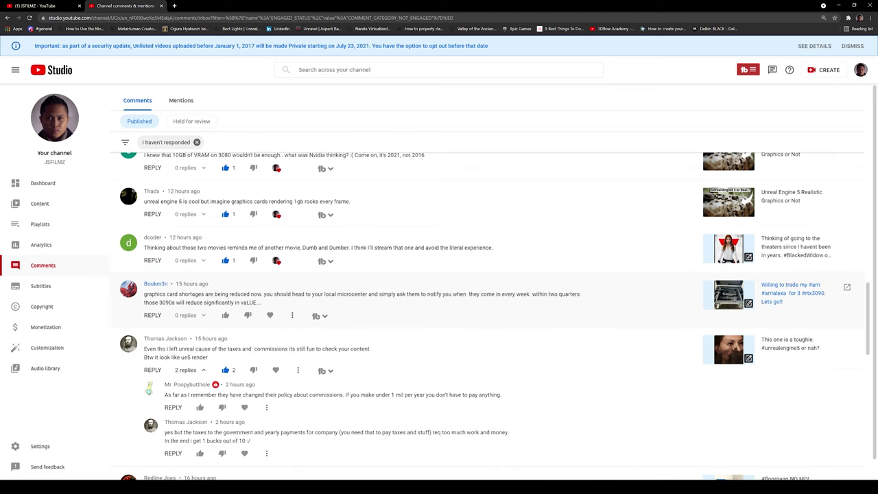
left_click_drag(216, 294, 147, 294)
left_click(225, 315)
left_click(270, 315)
scroll(291, 293, "down", 1)
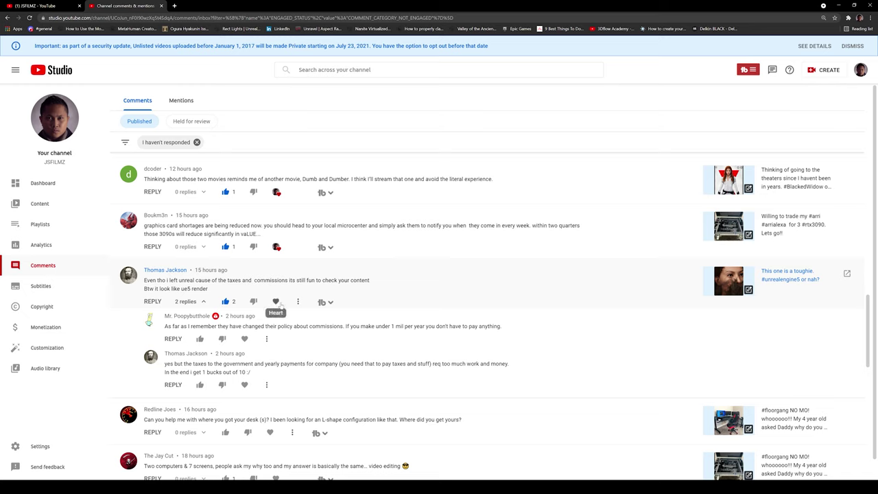
Heart the leaving-Unreal-over-taxes comment and like and heart its commissions and yearly-payments replies
left_click(276, 303)
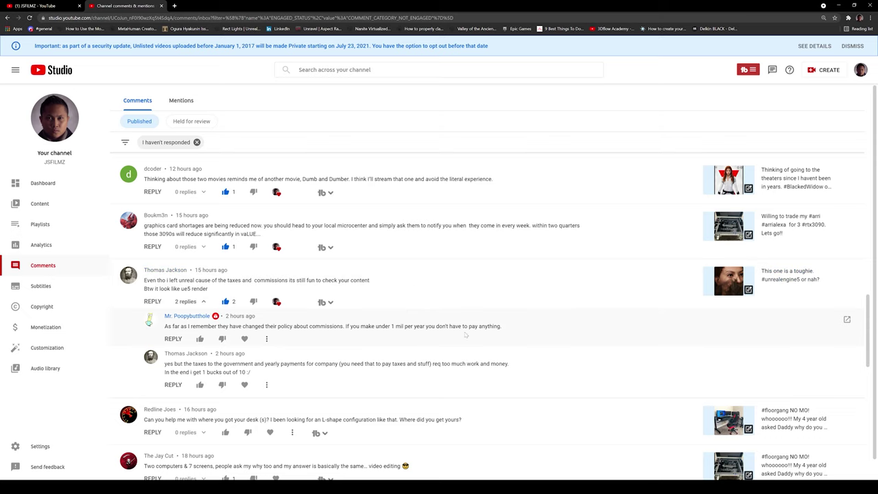
left_click(200, 339)
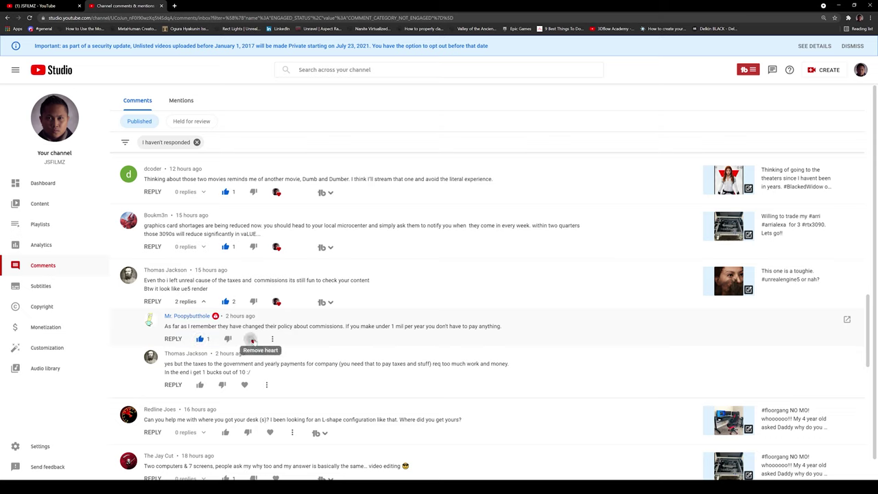
left_click(244, 339)
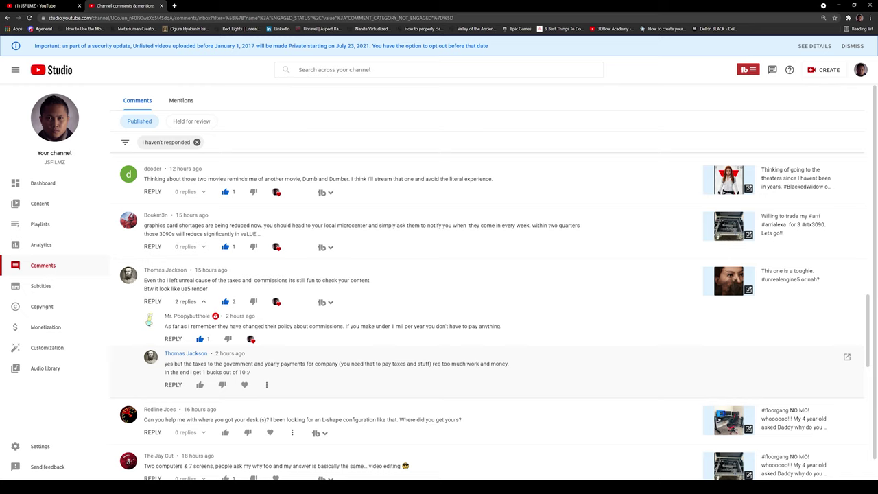
left_click(199, 385)
left_click(250, 385)
Like and heart the question about the L-shaped desk
scroll(484, 260, "down", 1)
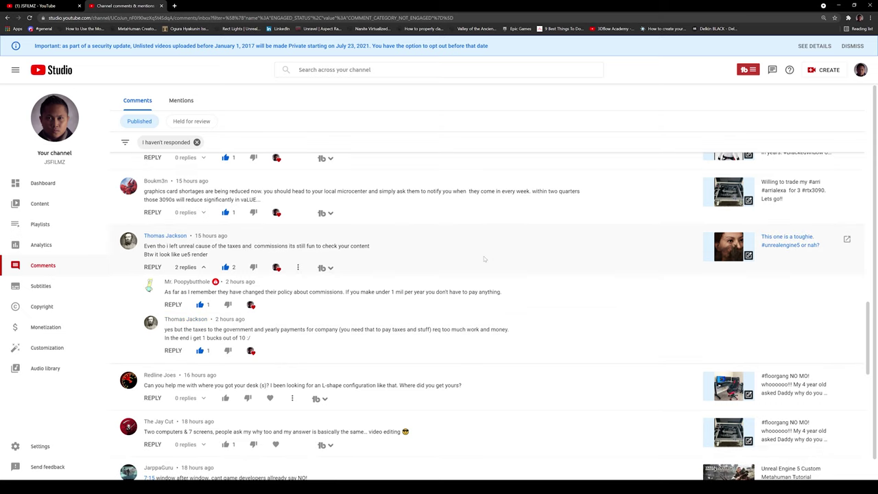
scroll(484, 259, "down", 1)
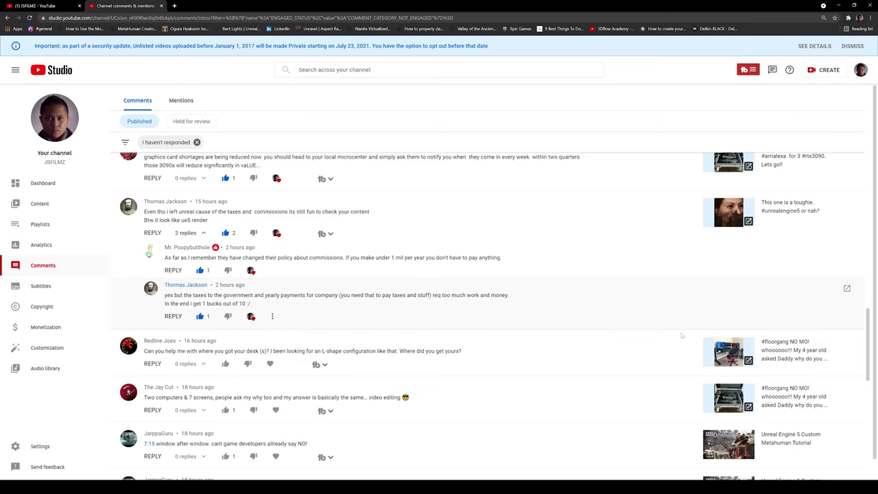
left_click(225, 364)
left_click(275, 364)
scroll(823, 336, "down", 1)
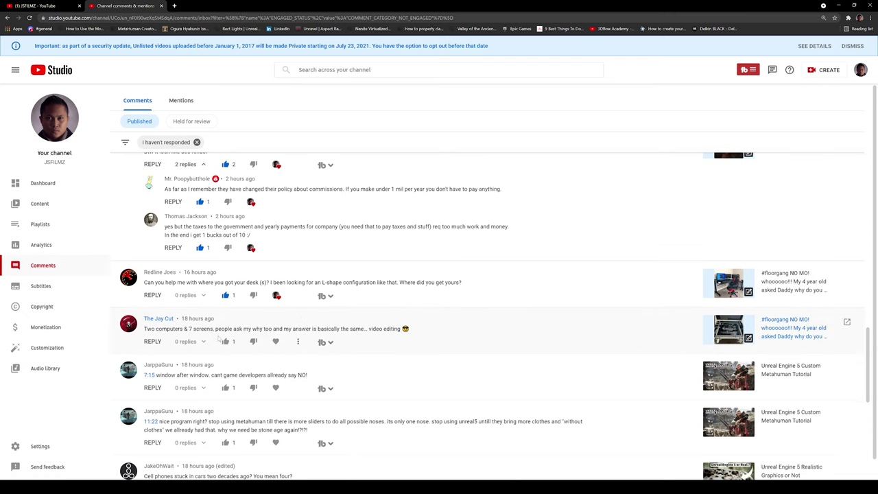
Like and heart the "Two computers & 7 screens" and "7:15 window after window" comments, and heart "11:22 nice program"
left_click(225, 341)
left_click(276, 341)
scroll(338, 338, "down", 1)
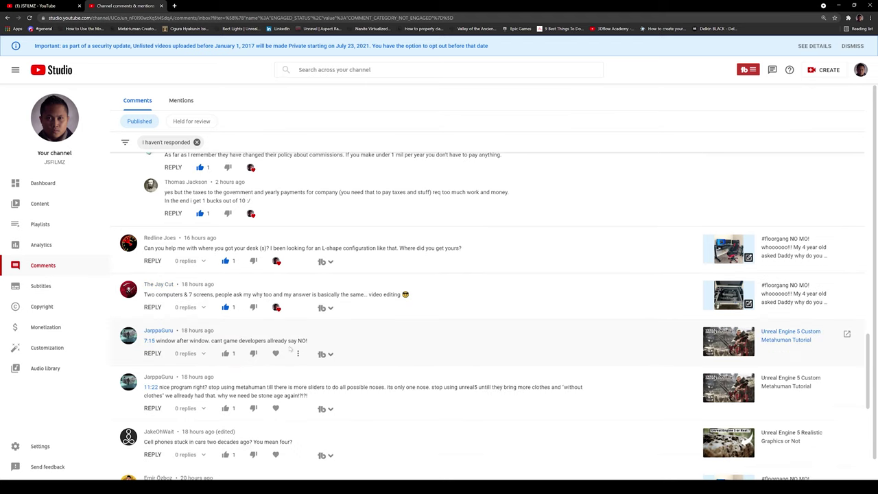
left_click(226, 354)
left_click(276, 354)
scroll(274, 357, "down", 1)
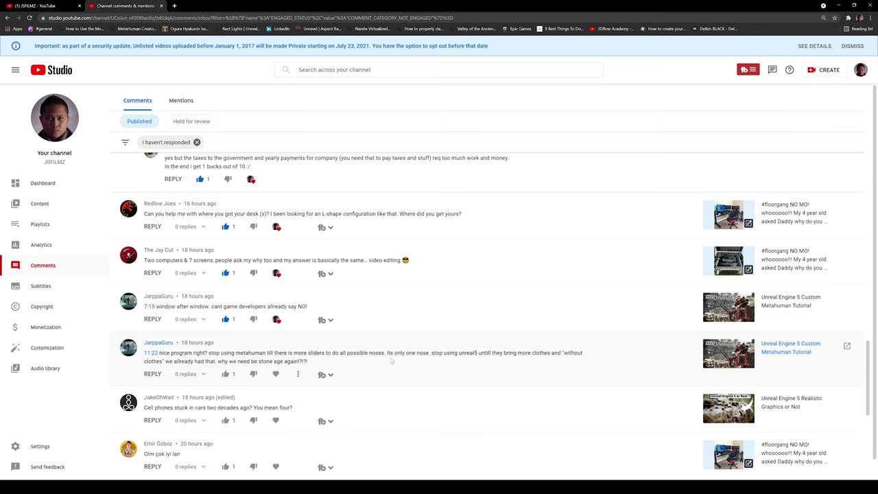
left_click(275, 374)
Like the "You mean four?" comment and heart the cell phones in cars comment
scroll(262, 355, "down", 1)
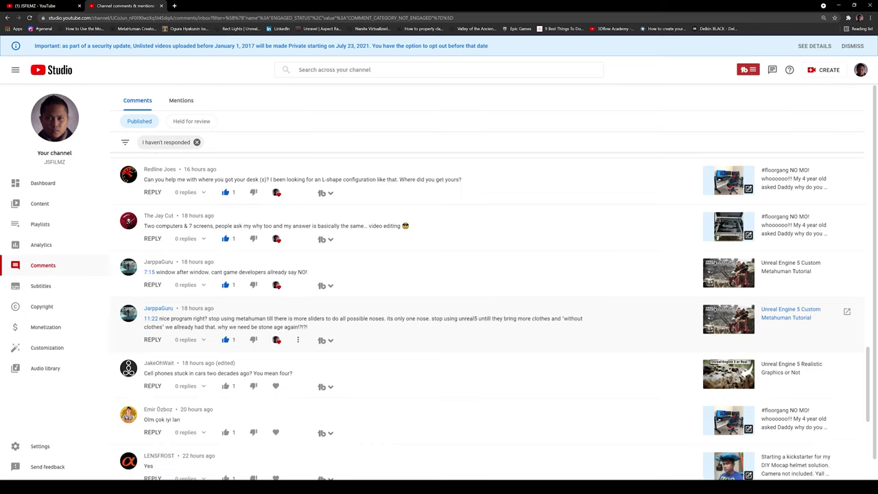
scroll(315, 330, "down", 1)
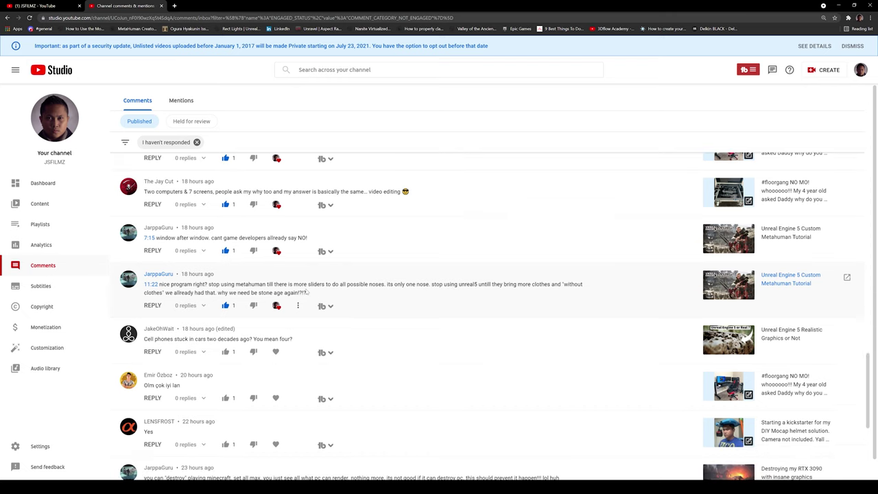
left_click(227, 351)
left_click_drag(253, 339, 290, 339)
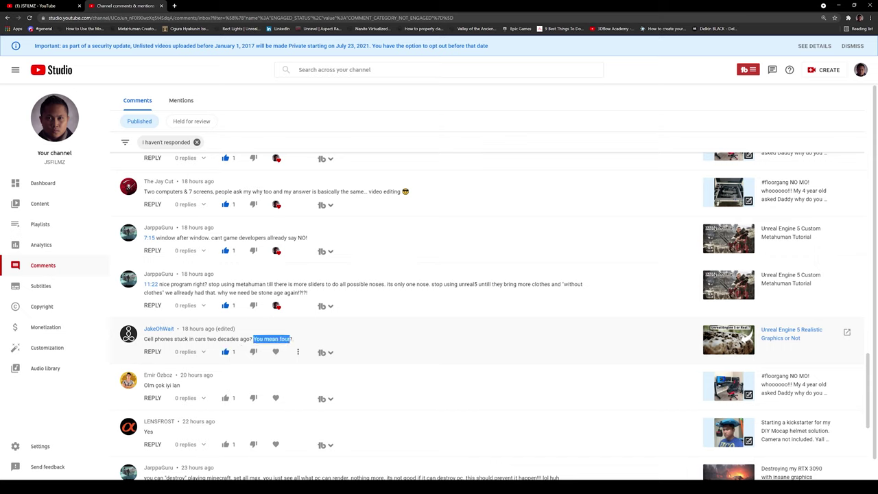
left_click(293, 337)
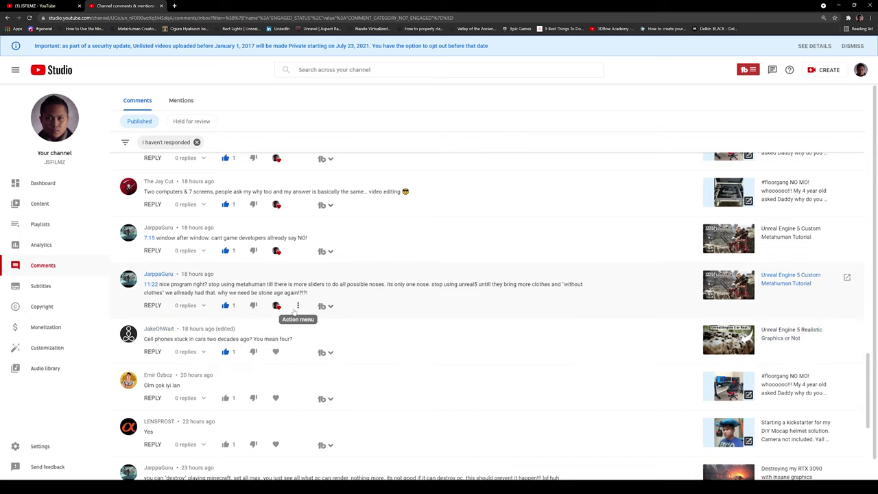
left_click_drag(292, 339, 161, 338)
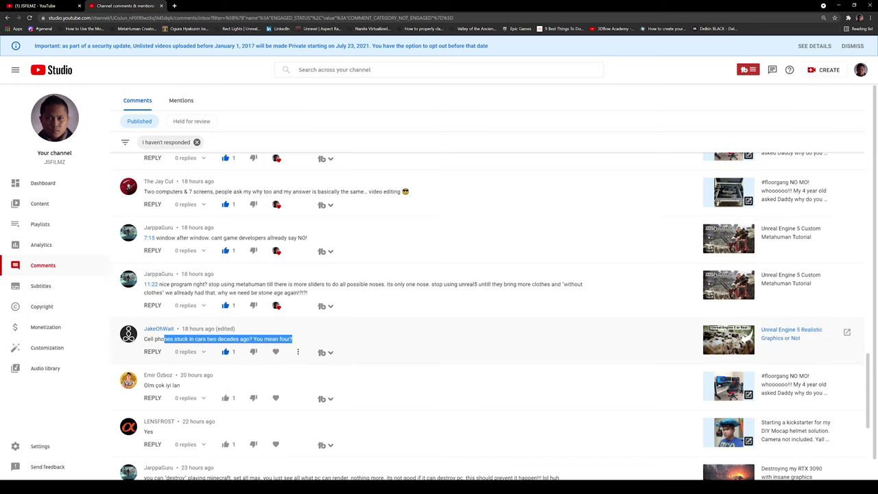
left_click(275, 351)
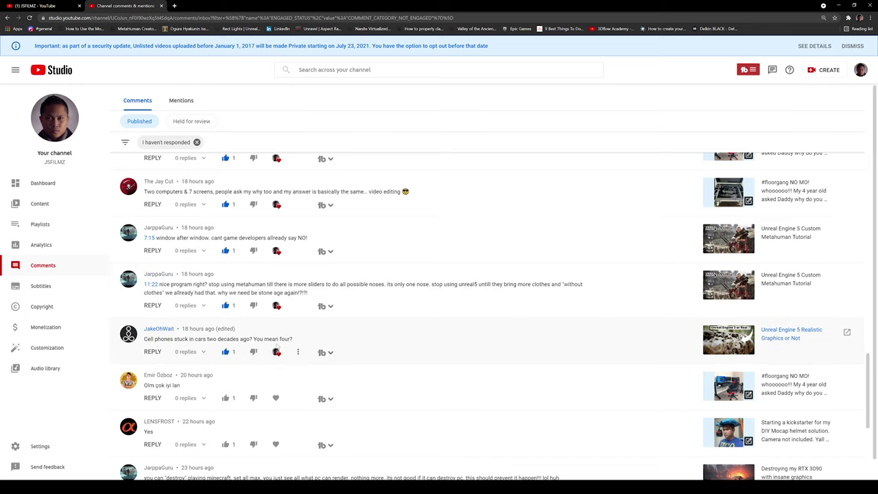
scroll(276, 347, "down", 1)
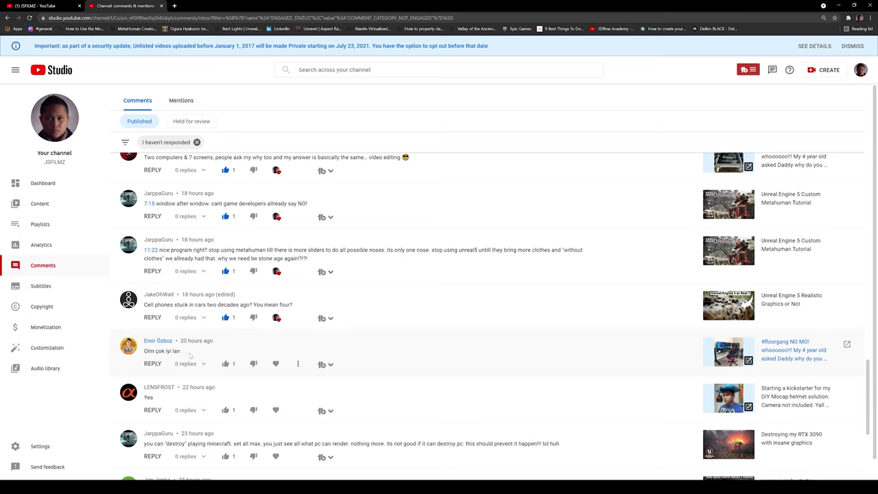
Search Google for the Turkish comment "Olm çok iyi lan" to get its English translation
left_click_drag(180, 351, 144, 351)
right_click(147, 352)
left_click(184, 376)
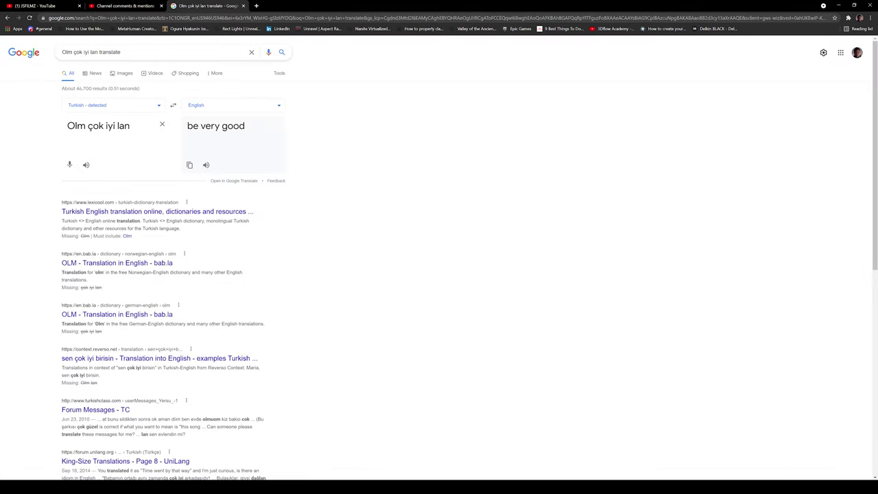
Back in Channel comments, like and heart the "Olm çok iyi lan" and "Yes" comments
left_click(125, 5)
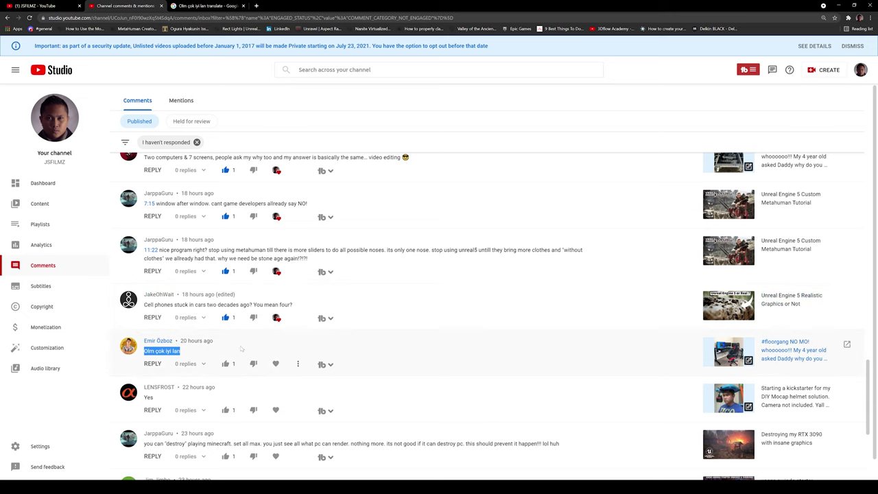
left_click(225, 364)
left_click(275, 364)
scroll(275, 363, "down", 1)
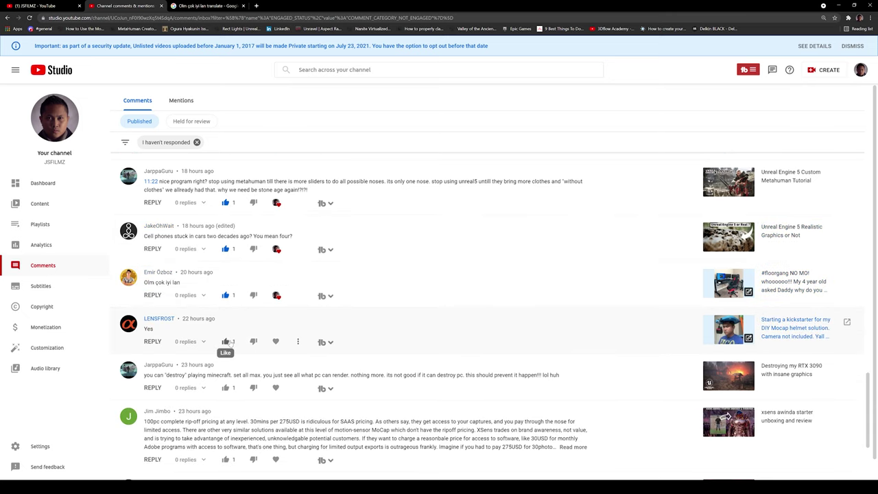
left_click(226, 341)
left_click(275, 341)
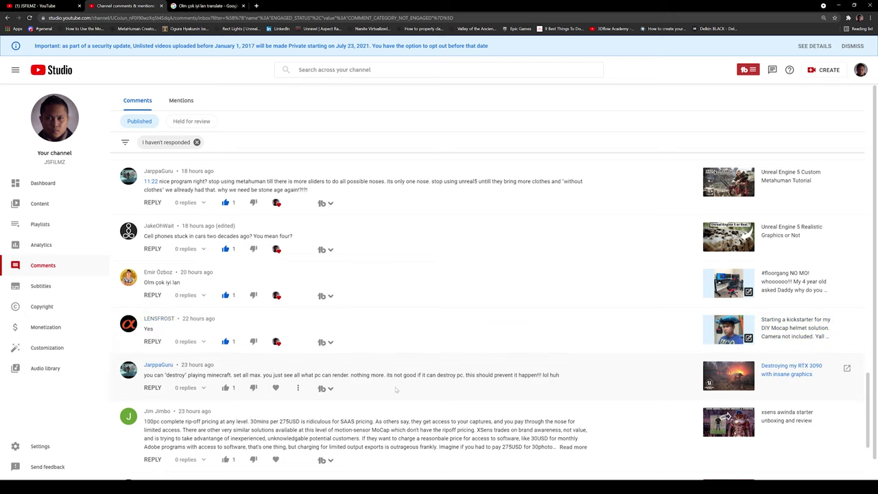
Heart the PC-destroying comment, then like and heart the long 275USD pricing complaint
scroll(395, 390, "down", 1)
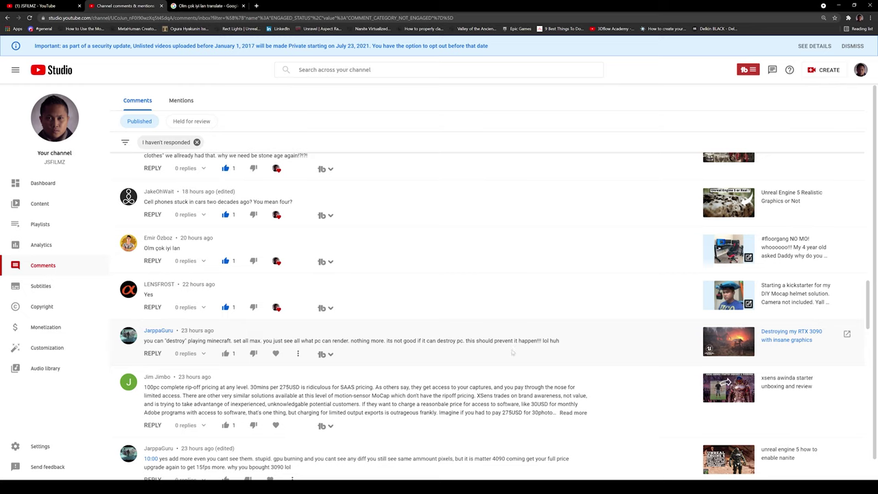
left_click(275, 353)
scroll(299, 352, "down", 2)
scroll(281, 338, "down", 1)
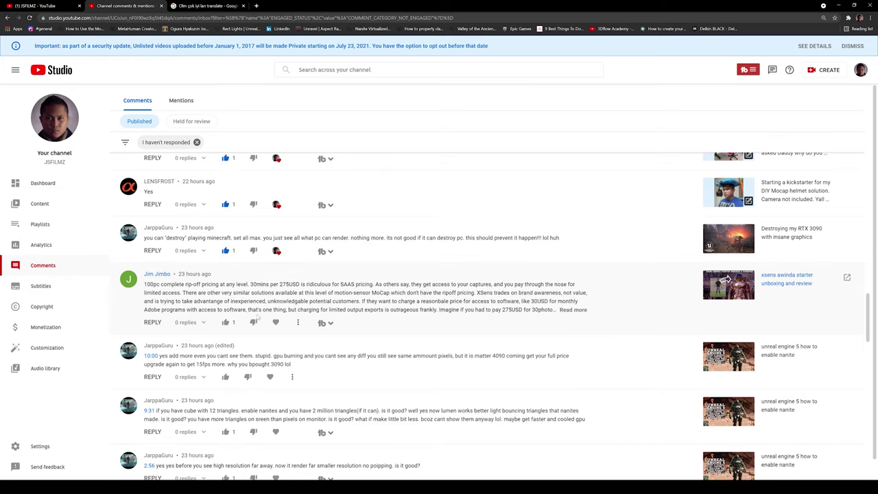
scroll(259, 317, "down", 1)
scroll(268, 317, "up", 1)
scroll(275, 315, "down", 1)
scroll(264, 317, "up", 1)
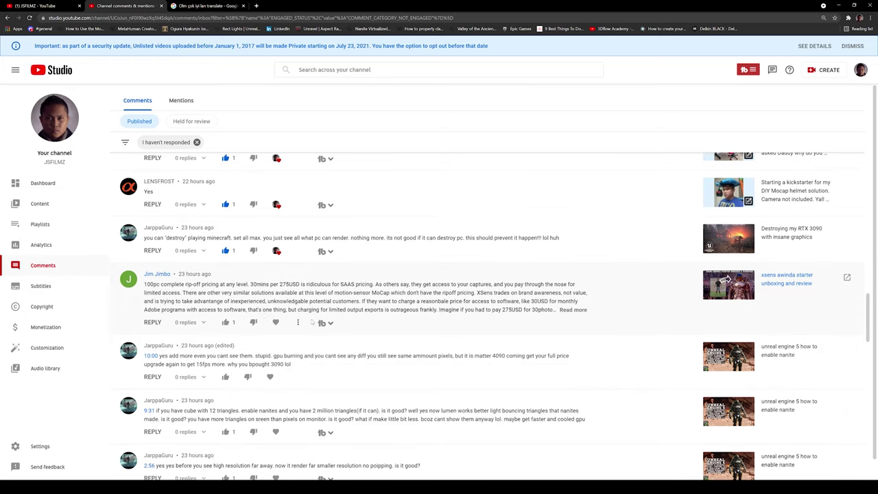
left_click(227, 322)
left_click(277, 324)
scroll(267, 310, "down", 1)
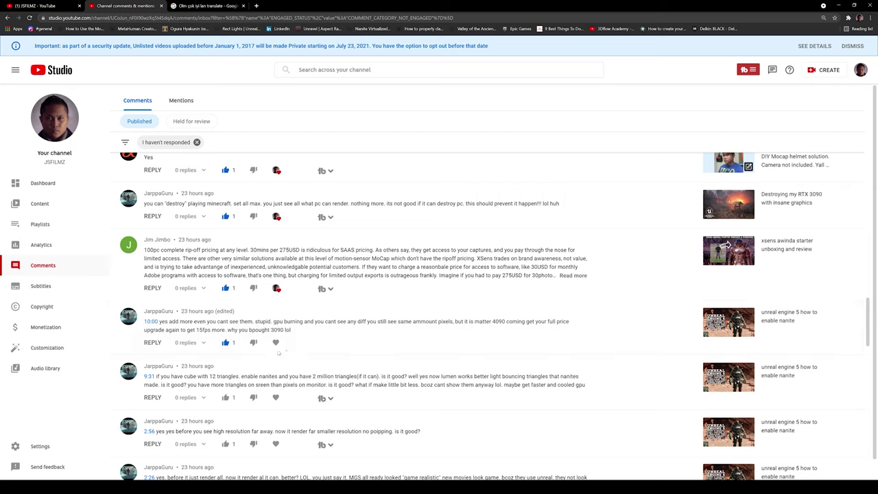
Heart the 9:31 triangles, 2:56 high resolution, 2:26 game realism and "love !!!" comments
scroll(288, 347, "down", 1)
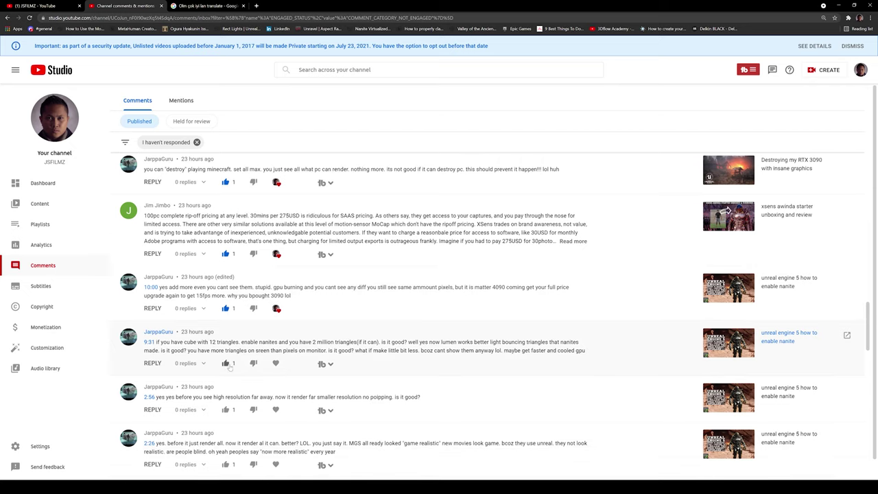
left_click(276, 363)
scroll(275, 363, "down", 2)
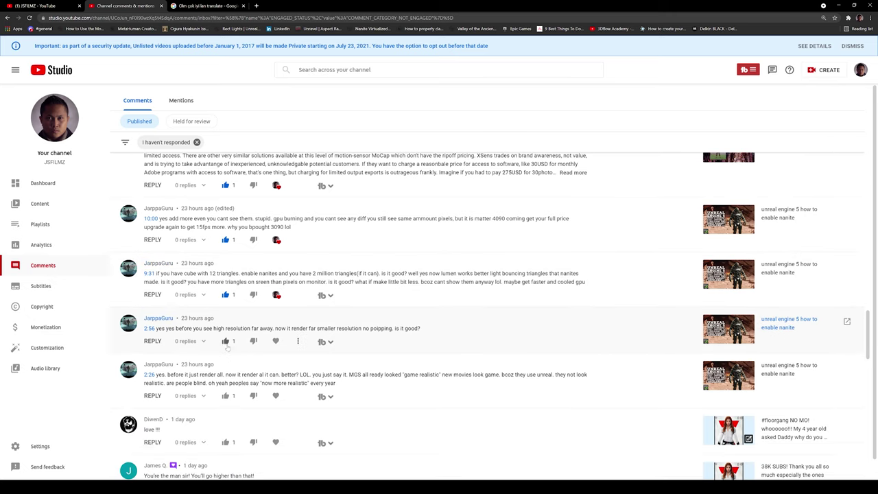
left_click(275, 341)
left_click(275, 396)
scroll(275, 396, "down", 2)
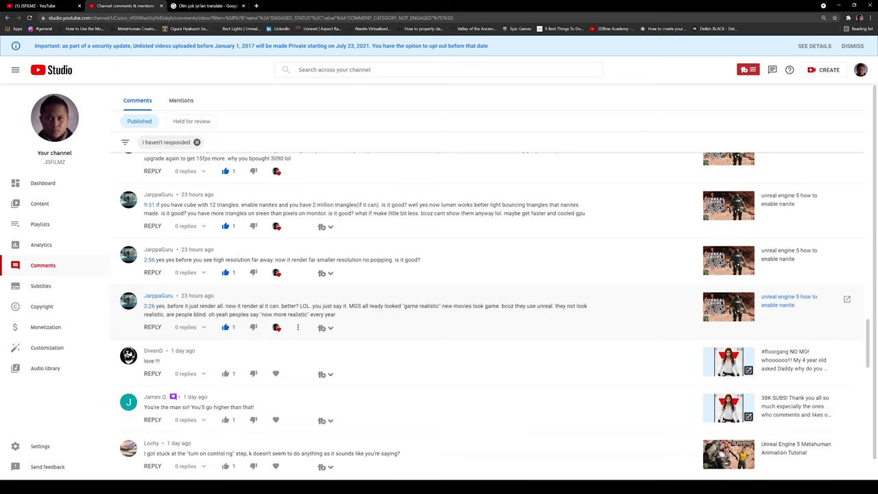
scroll(287, 306, "down", 1)
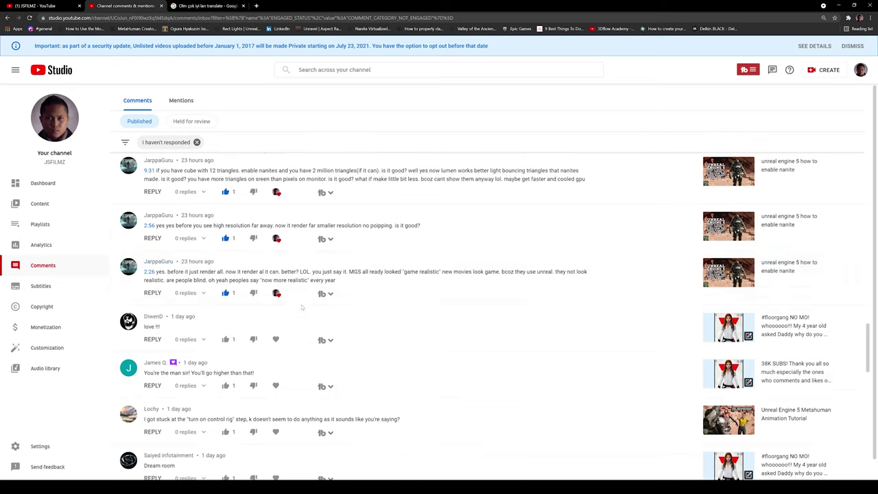
scroll(286, 306, "down", 1)
left_click(275, 305)
Like and heart the "You're the man sir!" comment and the control rig step comment
left_click(225, 351)
left_click(275, 351)
scroll(231, 321, "down", 2)
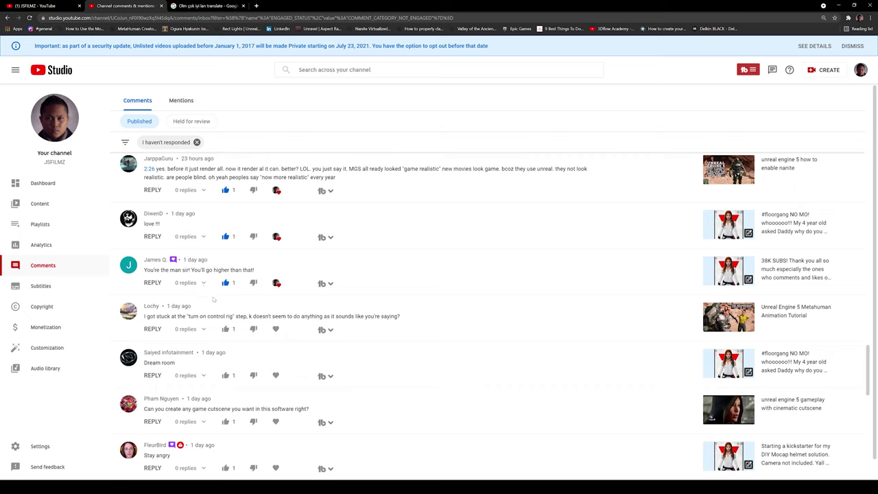
left_click_drag(144, 316, 408, 316)
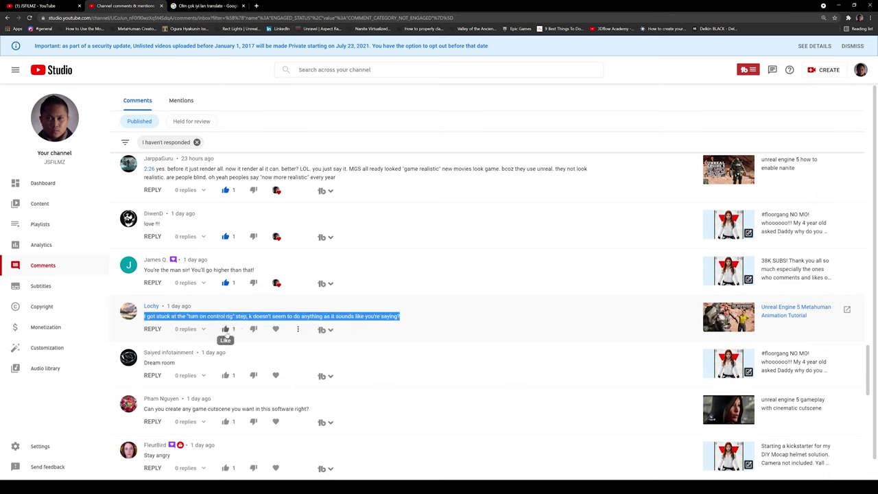
left_click(225, 329)
left_click(378, 337)
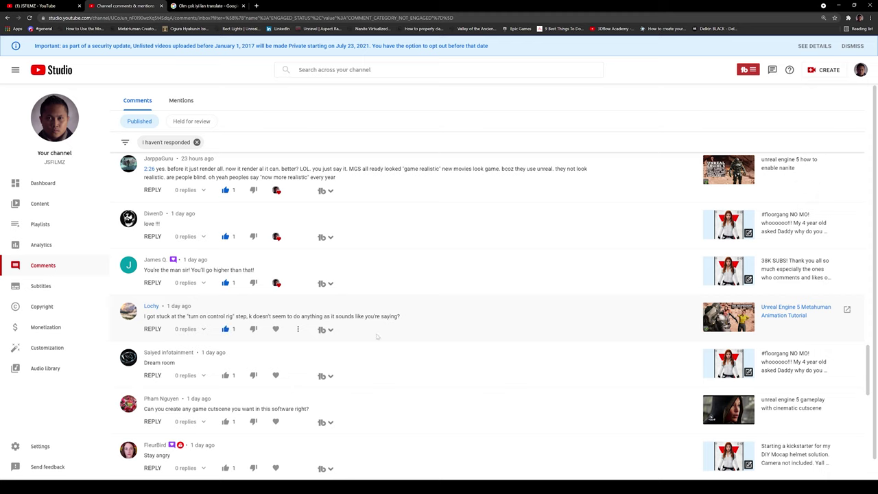
left_click(275, 330)
Like and heart the Dream room, game cutscenes question and Stay angry comments
scroll(292, 329, "down", 1)
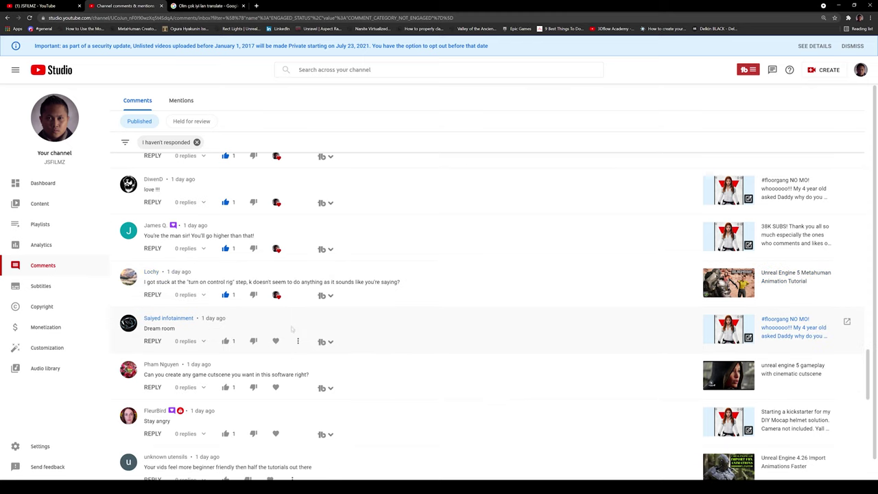
left_click(226, 340)
left_click(276, 341)
scroll(262, 372, "down", 1)
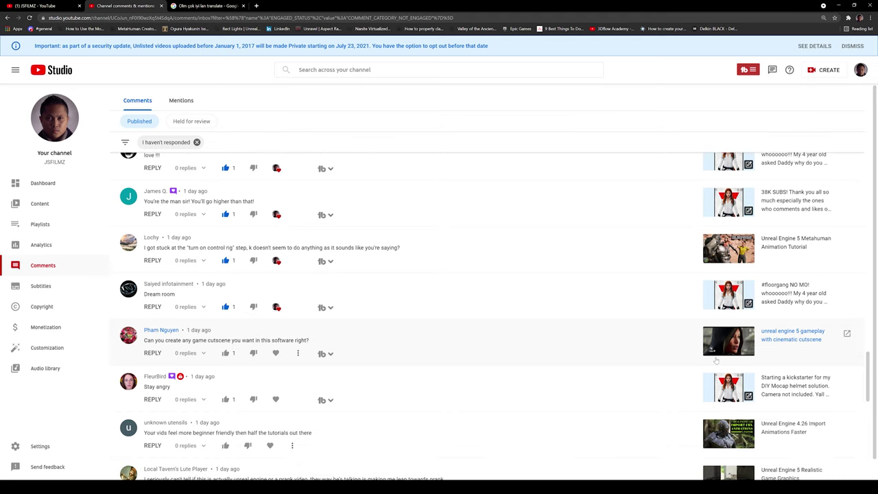
left_click(225, 352)
left_click(276, 353)
scroll(276, 352, "down", 1)
left_click(226, 365)
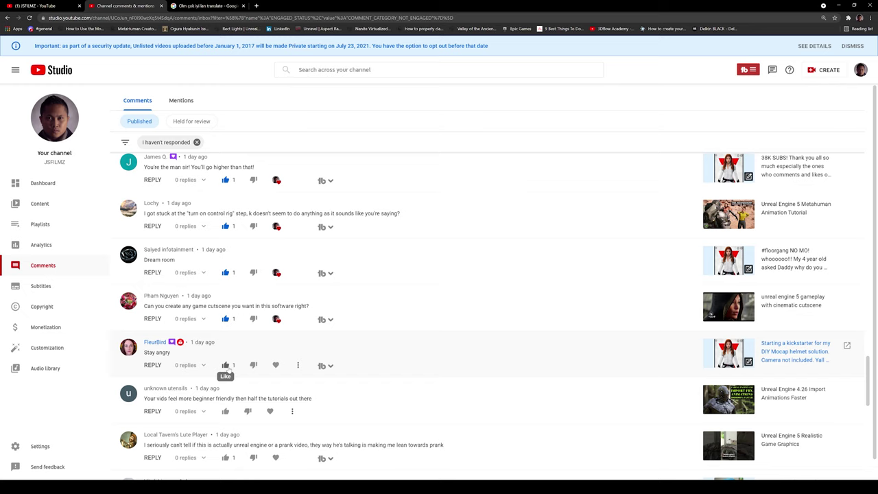
left_click(276, 364)
Like and heart the beginner-friendly tutorials, unreal engine or prank, and Judge Dread comments
scroll(144, 352, "down", 1)
scroll(145, 318, "down", 1)
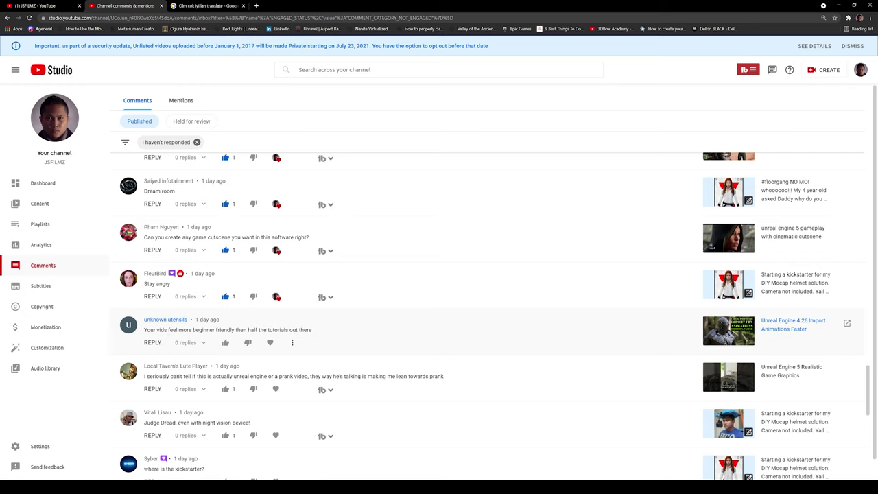
left_click(225, 342)
left_click(275, 343)
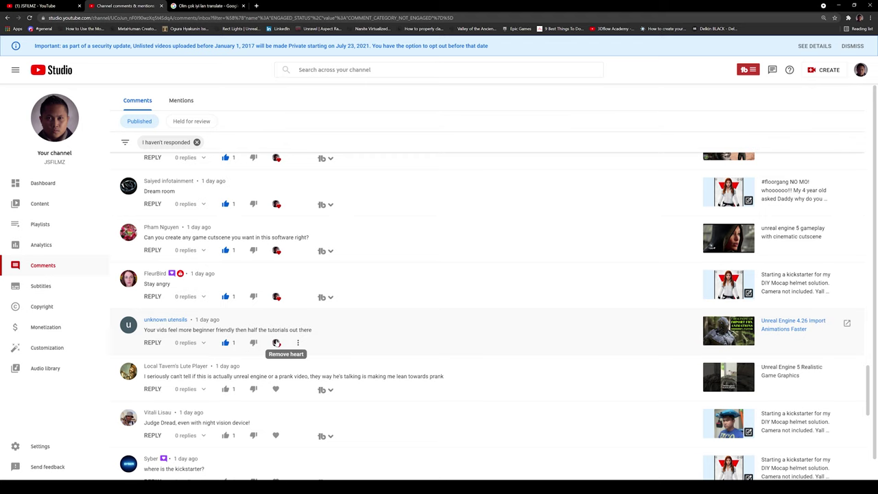
scroll(276, 343, "down", 1)
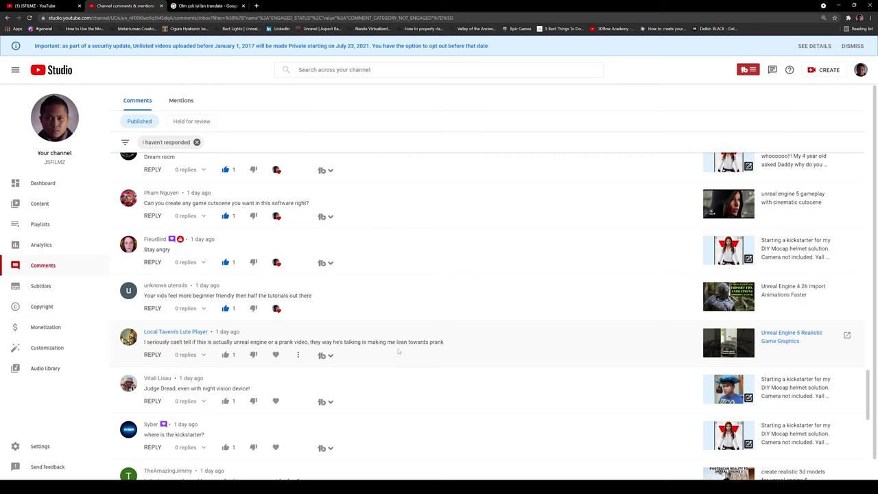
left_click(225, 354)
left_click(276, 355)
scroll(281, 353, "down", 1)
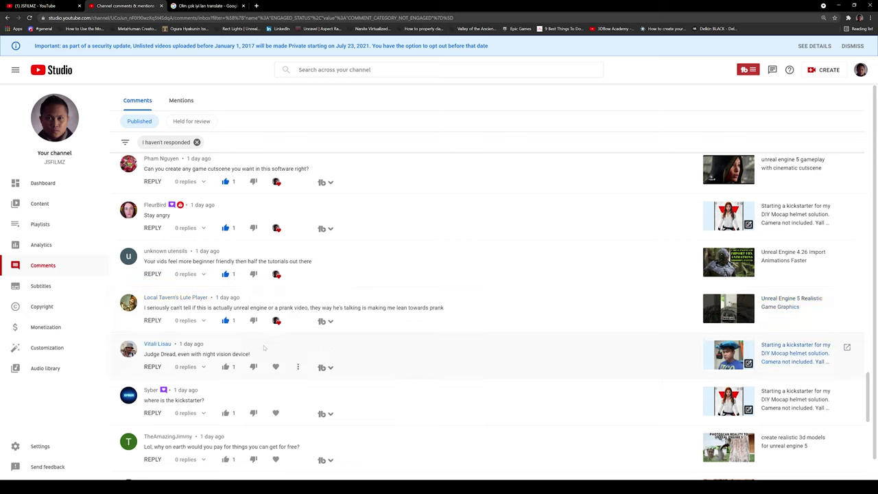
left_click(232, 368)
left_click(275, 367)
Like and heart the "where is the kickstarter?", paying-for-free-things and Metahuman head attachment comments
left_click_drag(152, 354, 176, 354)
scroll(203, 308, "down", 1)
left_click(245, 318)
left_click(225, 345)
left_click(275, 345)
scroll(274, 344, "down", 1)
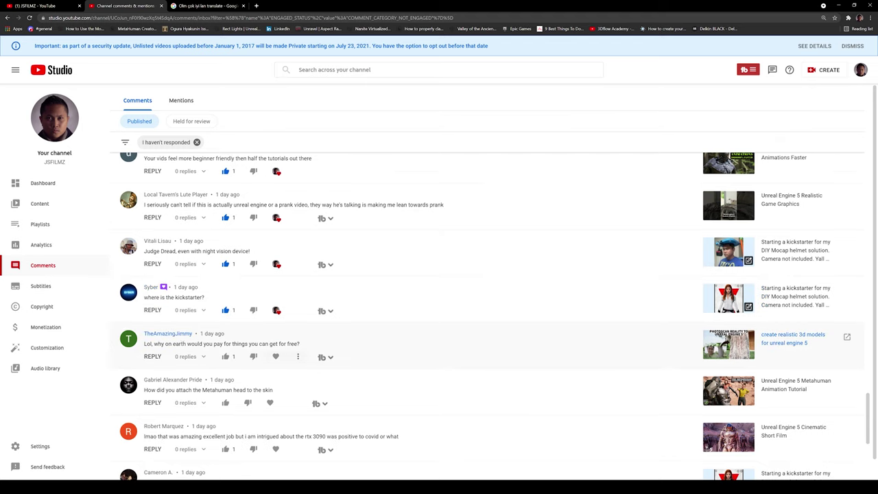
left_click(226, 356)
scroll(279, 355, "down", 1)
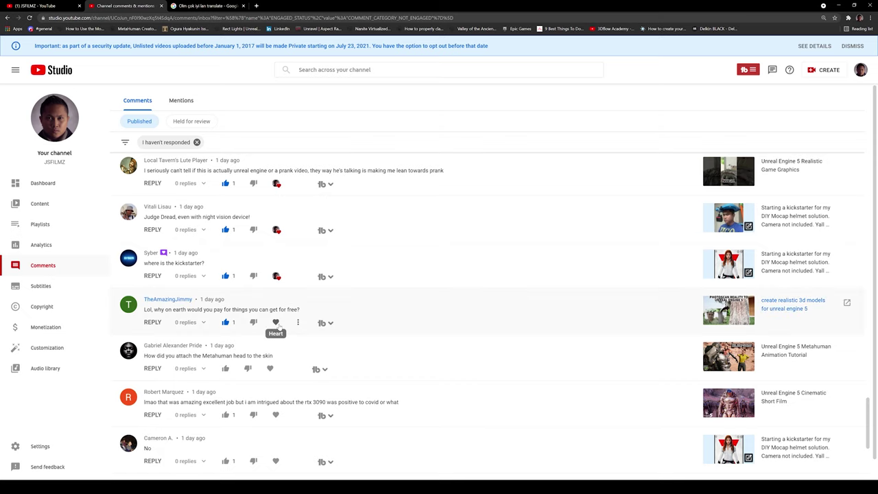
left_click(276, 323)
scroll(276, 327, "down", 1)
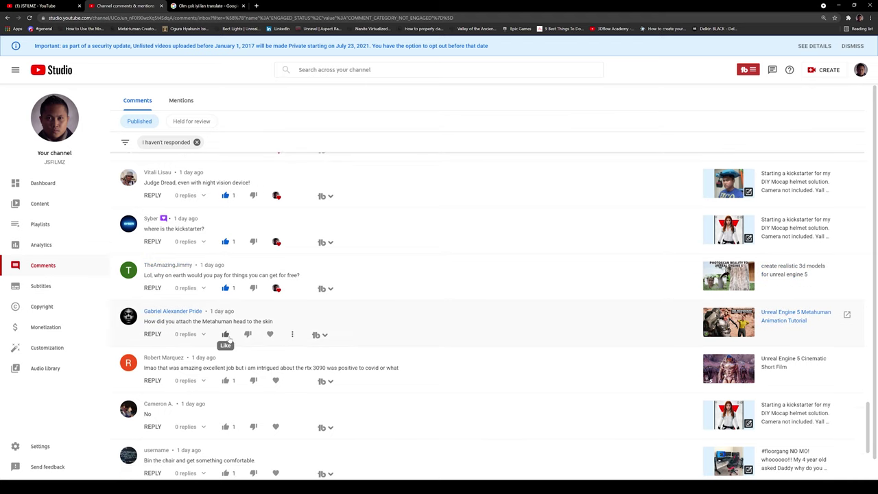
left_click(226, 334)
left_click(275, 334)
Like and heart the comment about the rtx 3090
scroll(789, 335, "down", 10)
scroll(788, 335, "up", 15)
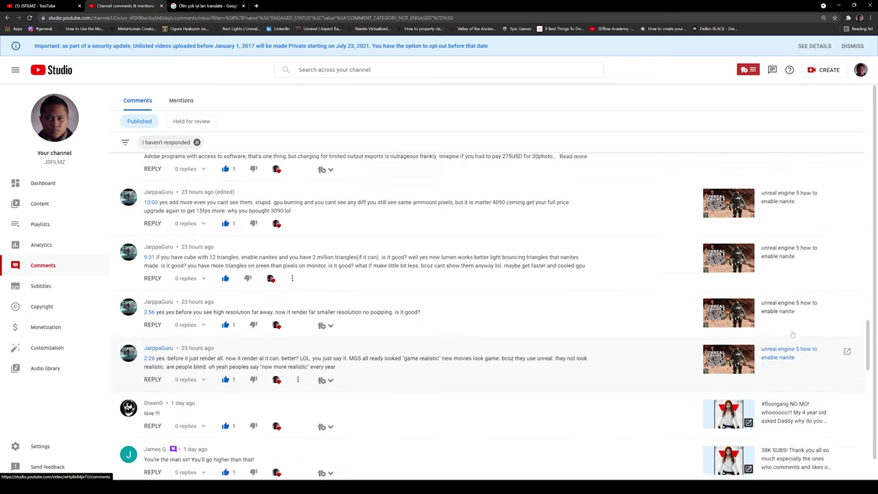
scroll(793, 334, "up", 3)
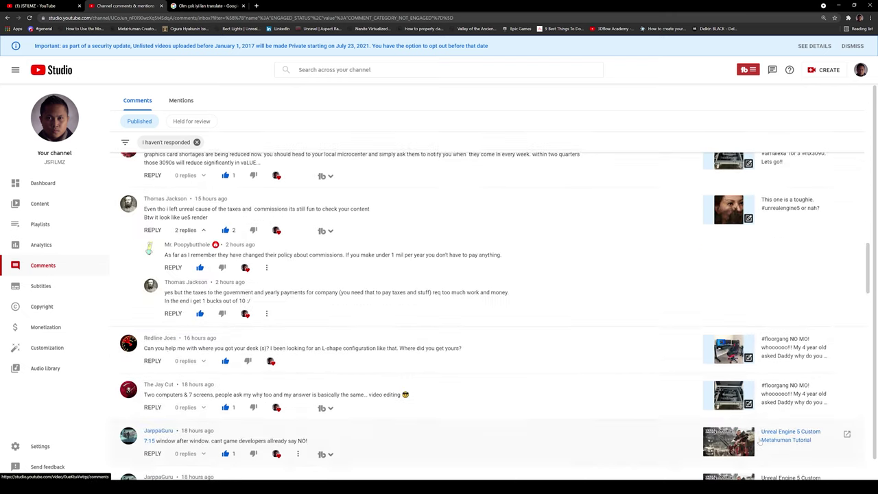
scroll(402, 334, "down", 15)
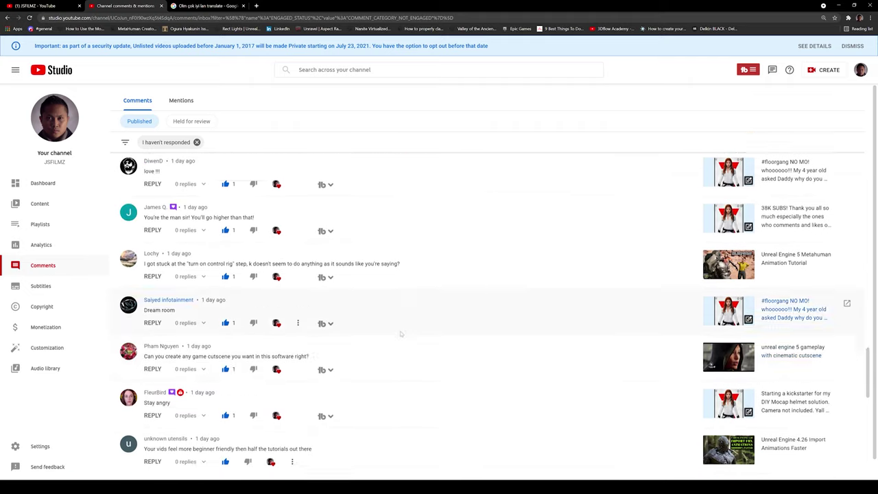
scroll(402, 334, "down", 3)
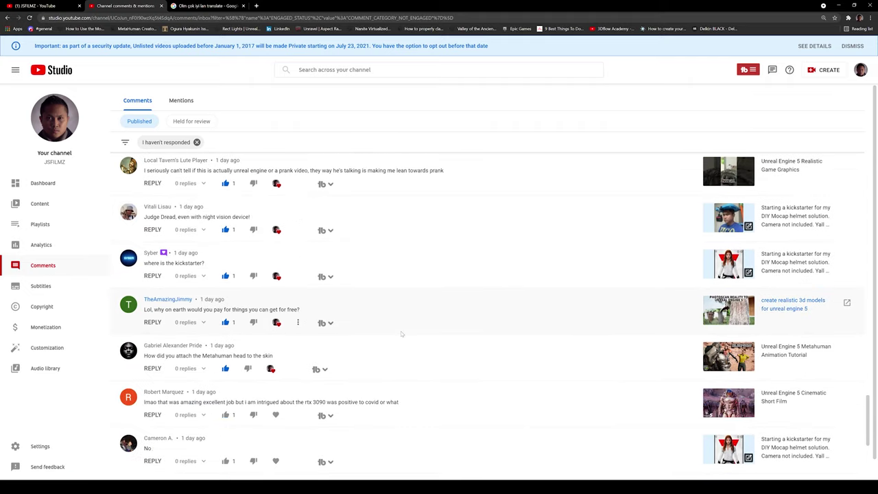
scroll(402, 334, "down", 1)
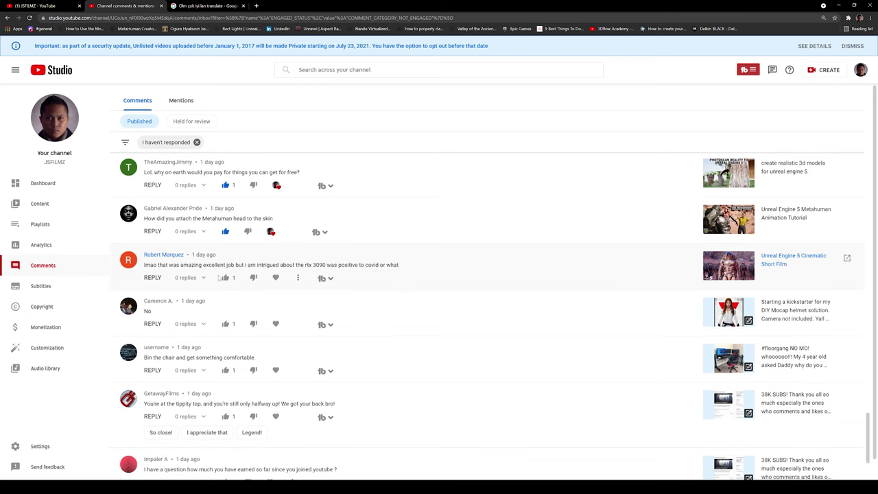
left_click(226, 278)
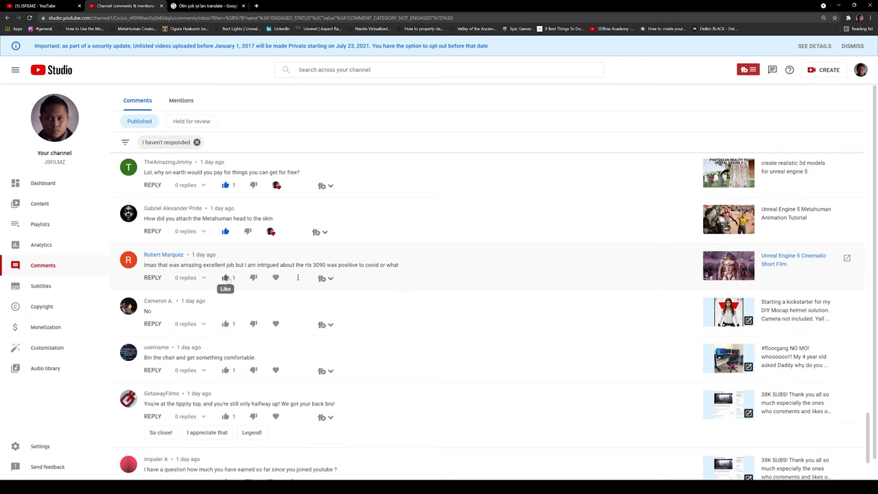
left_click(276, 278)
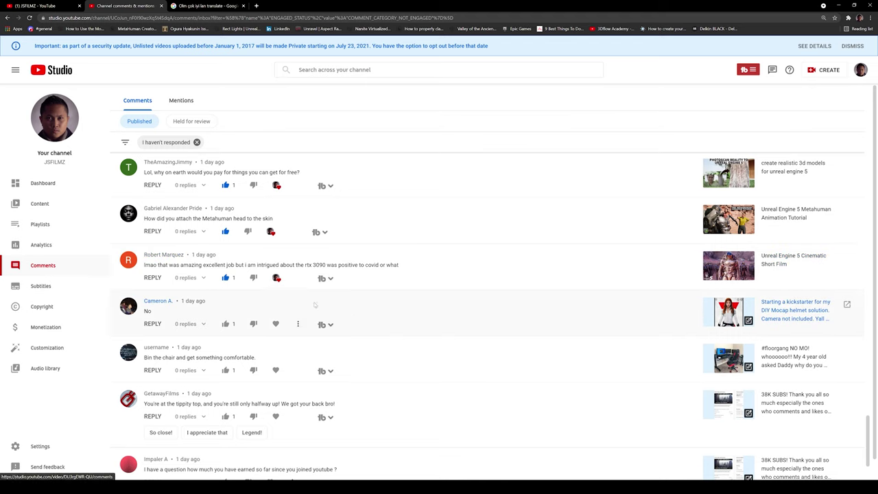
Like and heart the one-word No, chair-binning advice and "You're at the tippity top" comments
scroll(304, 308, "down", 1)
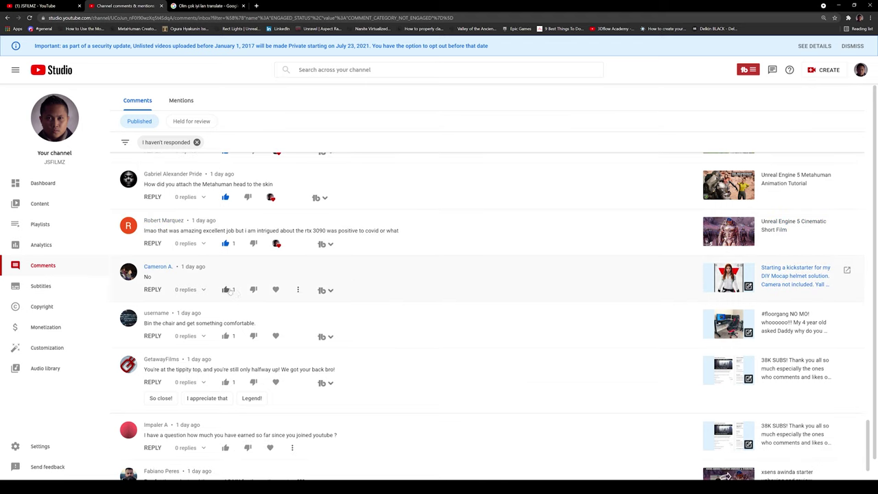
left_click(225, 289)
left_click(275, 291)
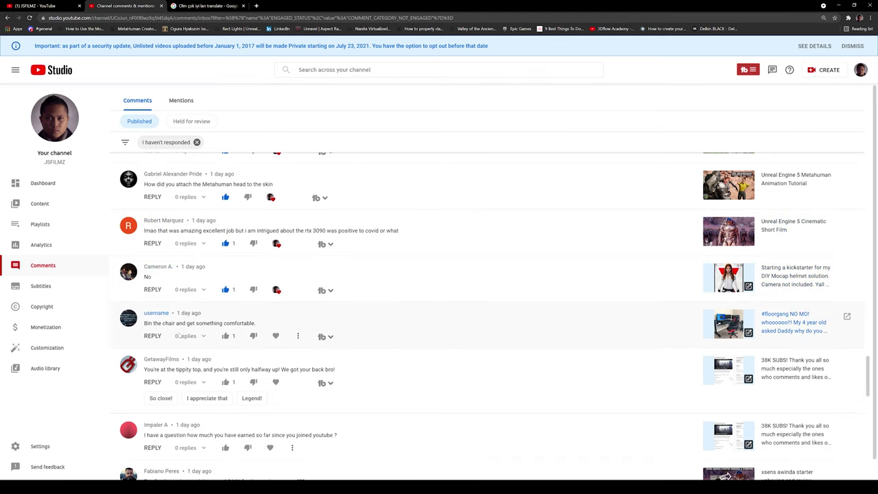
left_click(225, 335)
left_click(276, 337)
scroll(295, 346, "down", 2)
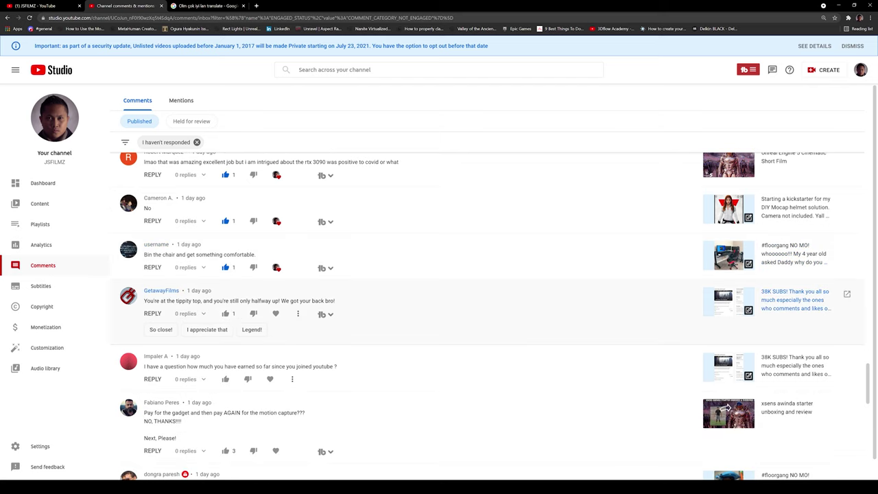
left_click(226, 314)
left_click(276, 313)
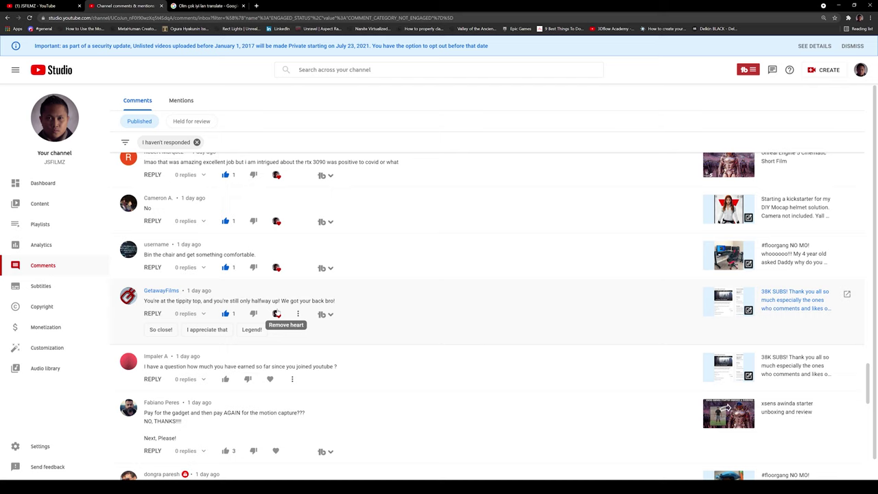
scroll(254, 314, "down", 1)
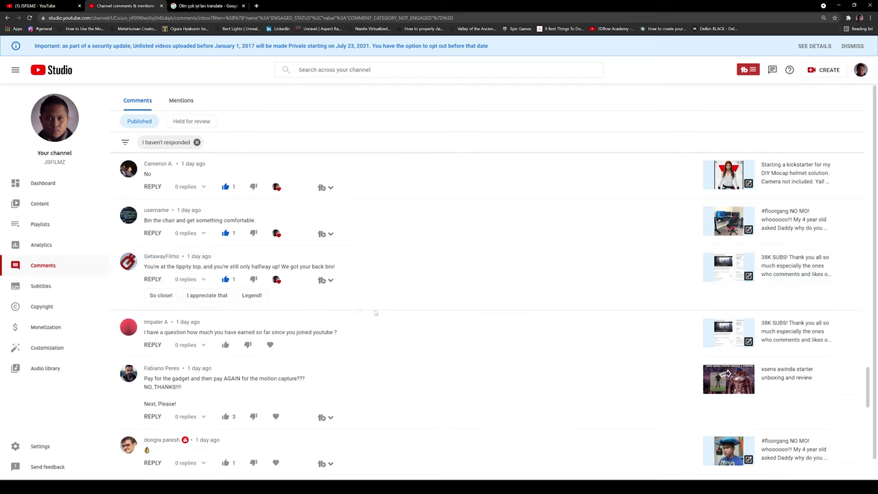
Like and heart the question asking how much has been earned since joining YouTube
left_click(225, 344)
left_click(276, 345)
scroll(364, 307, "down", 1)
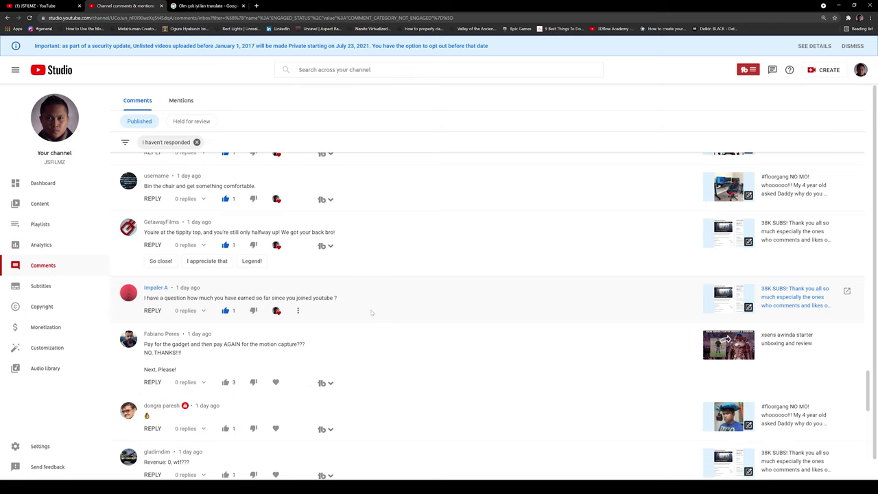
scroll(371, 312, "down", 1)
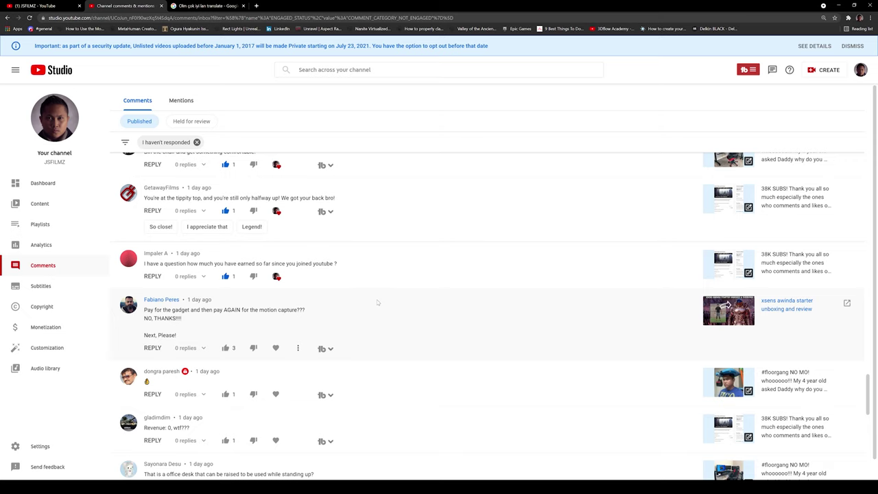
Like and heart the motion-capture payment, single-emoji and 'Revenue: 0' comments
scroll(376, 302, "down", 2)
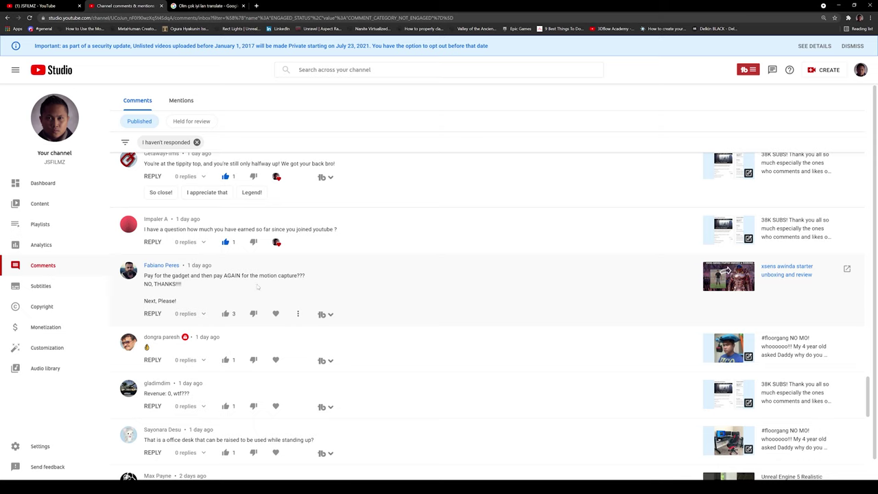
left_click(226, 314)
left_click(276, 313)
left_click(226, 360)
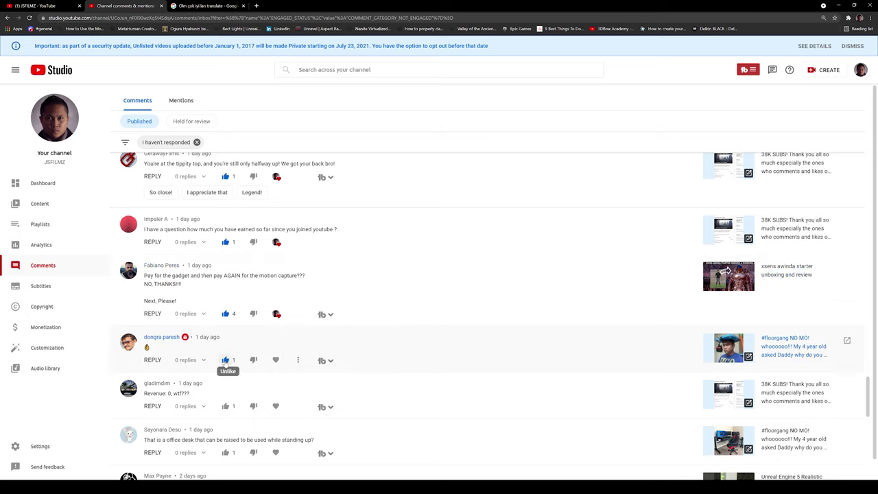
left_click(276, 360)
scroll(214, 347, "down", 1)
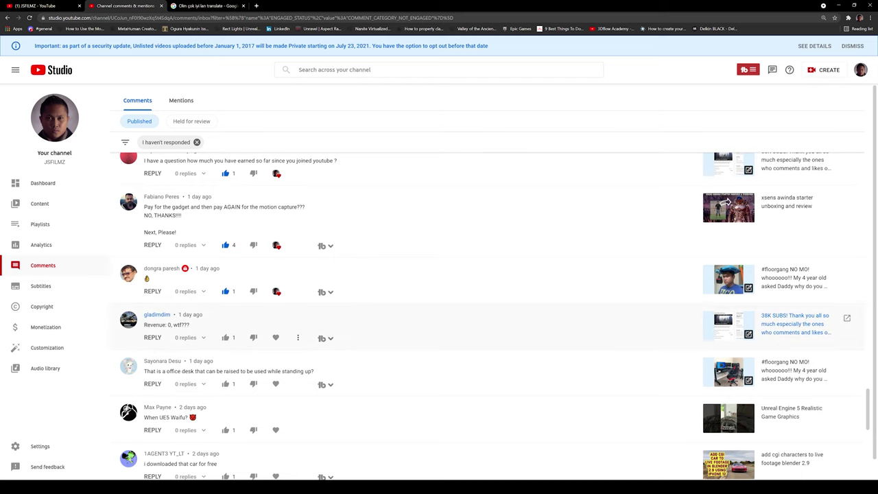
left_click(226, 337)
left_click(276, 338)
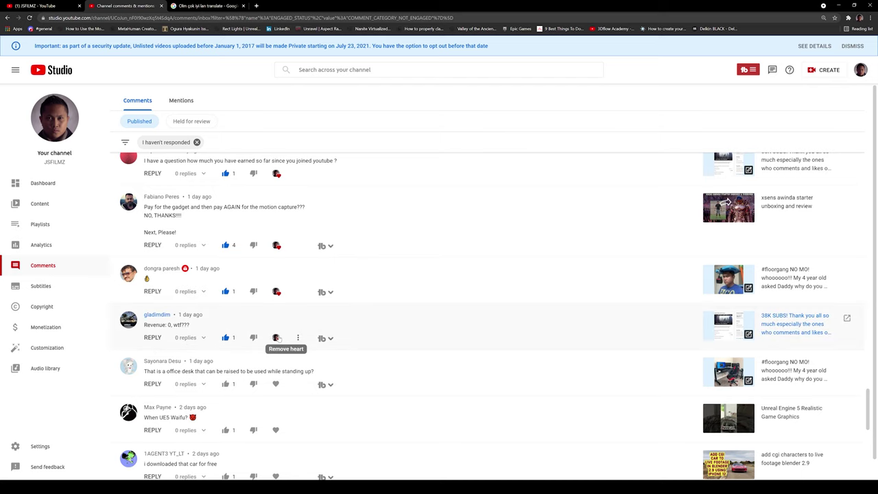
Like and heart the standing office desk comment and the 'When UE5 Waifu' question
scroll(277, 339, "down", 1)
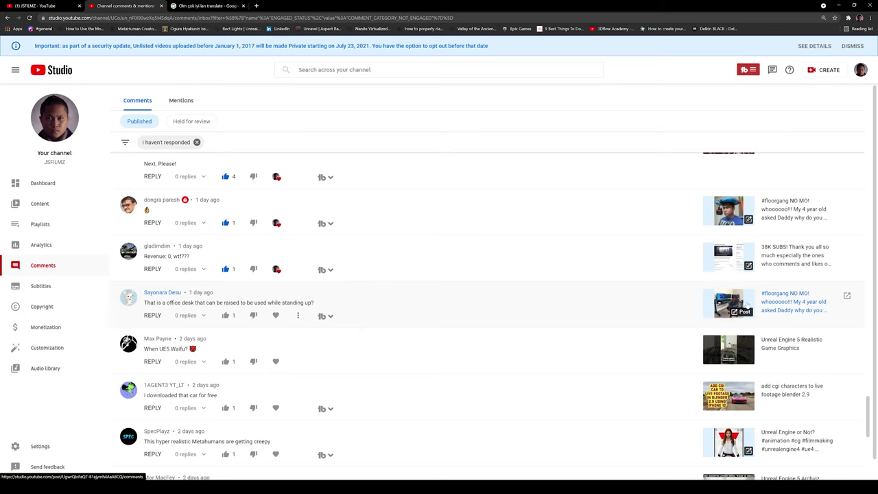
left_click(225, 315)
left_click(276, 315)
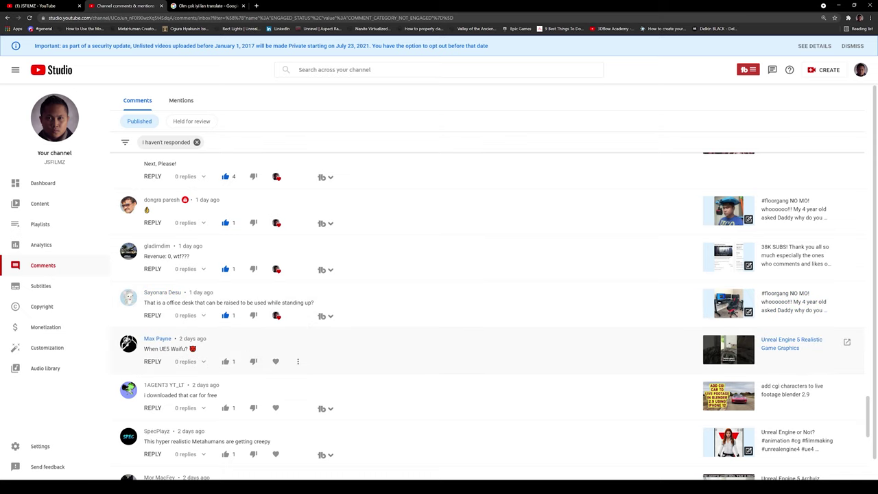
left_click_drag(185, 349, 175, 349)
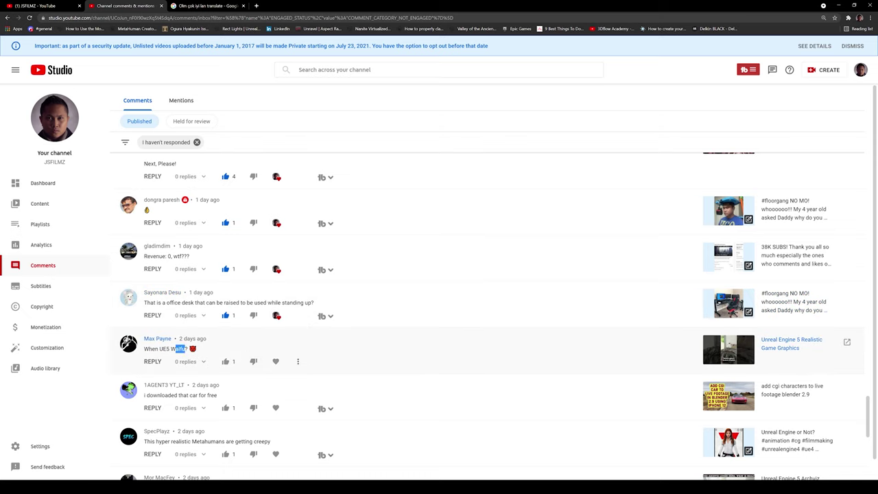
left_click(281, 364)
left_click(277, 361)
Heart the comments about downloading the car, creepy realistic Metahumans and real plants not clipping
scroll(405, 403, "down", 2)
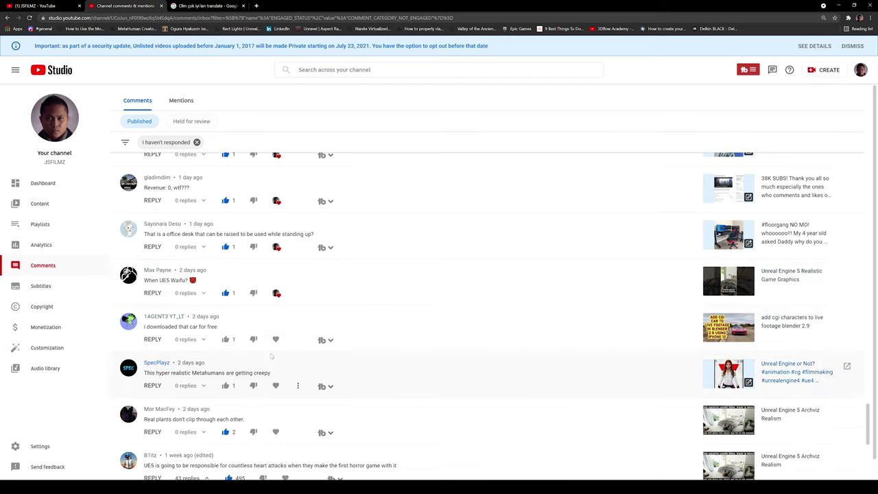
left_click(276, 339)
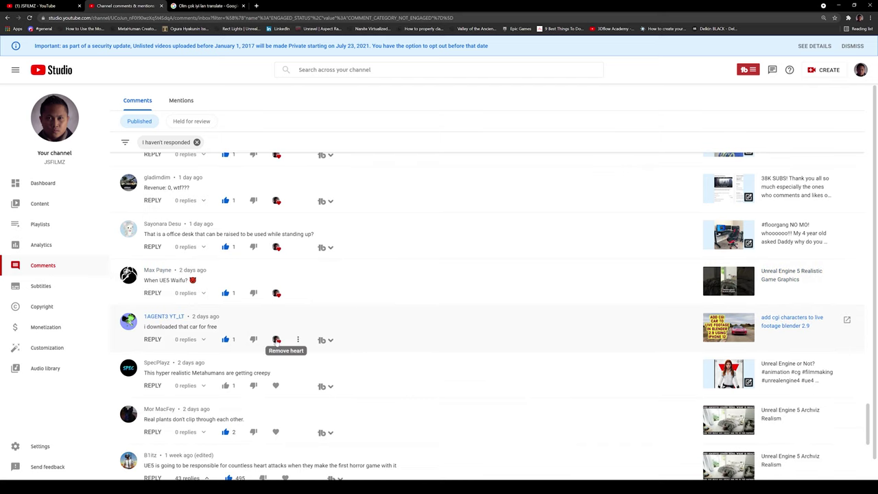
scroll(287, 363, "down", 1)
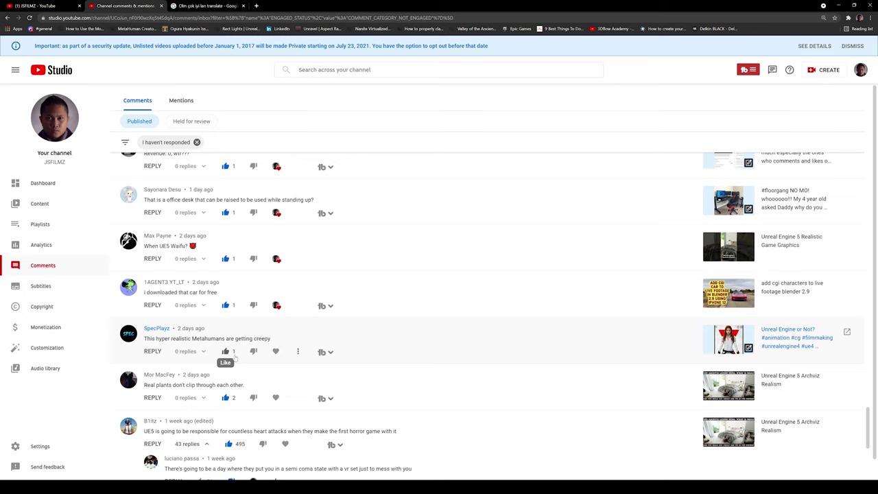
left_click(277, 352)
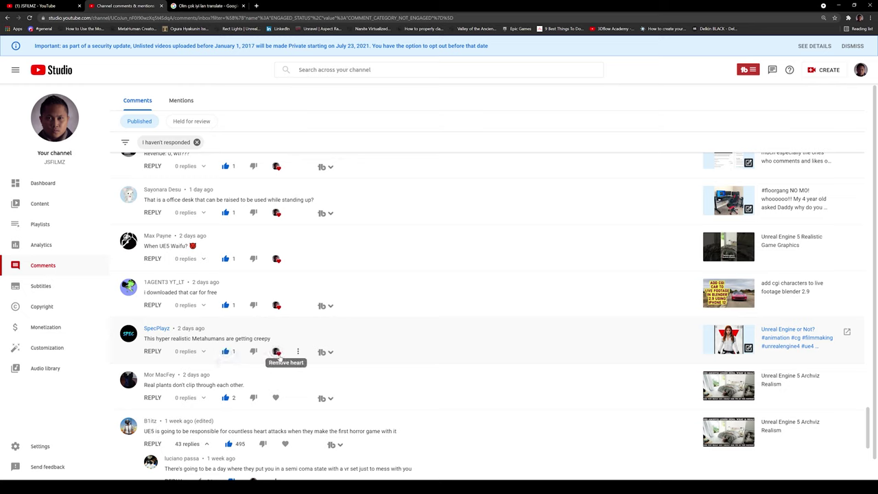
scroll(312, 371, "down", 1)
left_click(276, 329)
scroll(309, 377, "down", 1)
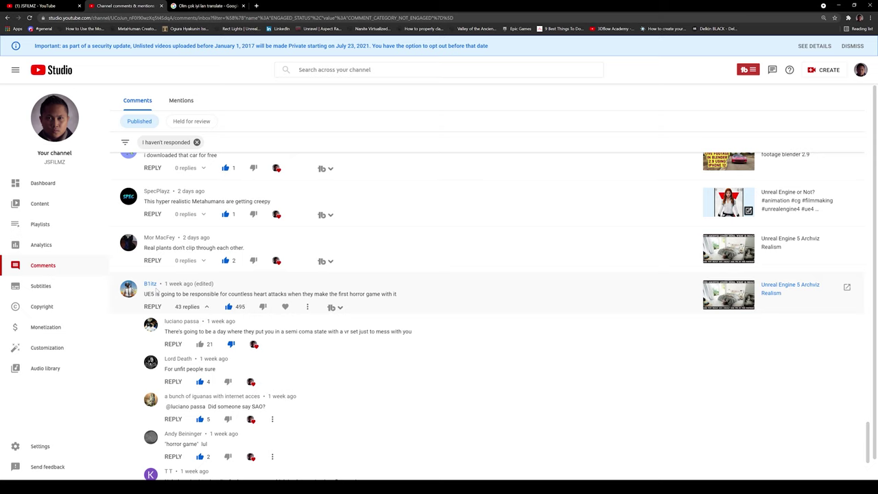
Heart the popular comment about UE5 giving heart attacks in horror games
scroll(167, 289, "down", 1)
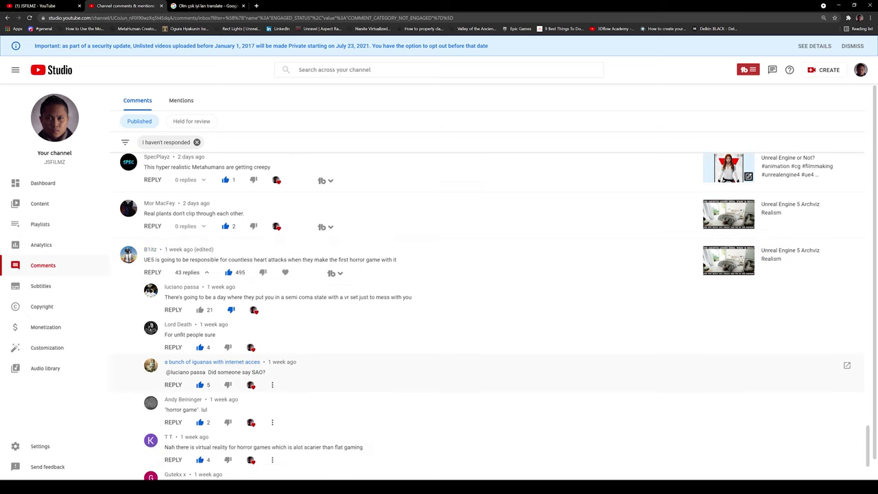
scroll(235, 370, "down", 2)
scroll(234, 369, "up", 1)
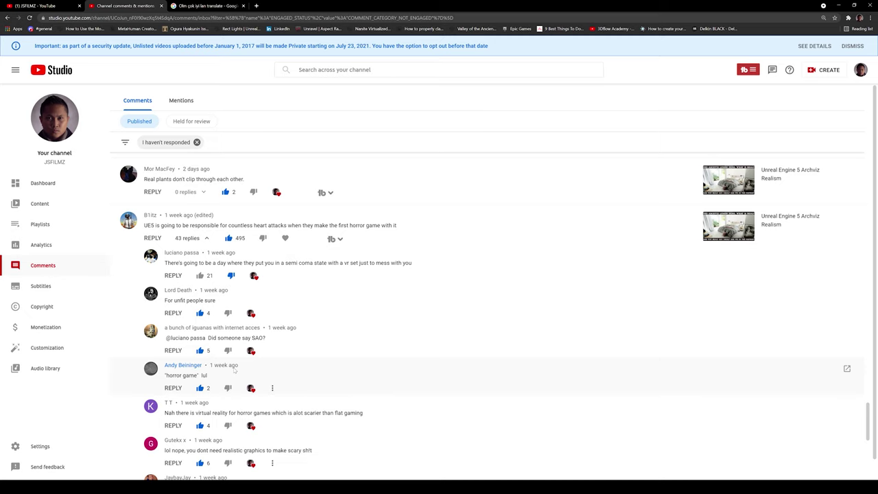
left_click(285, 238)
Load more replies in the horror-game comment thread
scroll(226, 236, "down", 3)
scroll(216, 240, "up", 2)
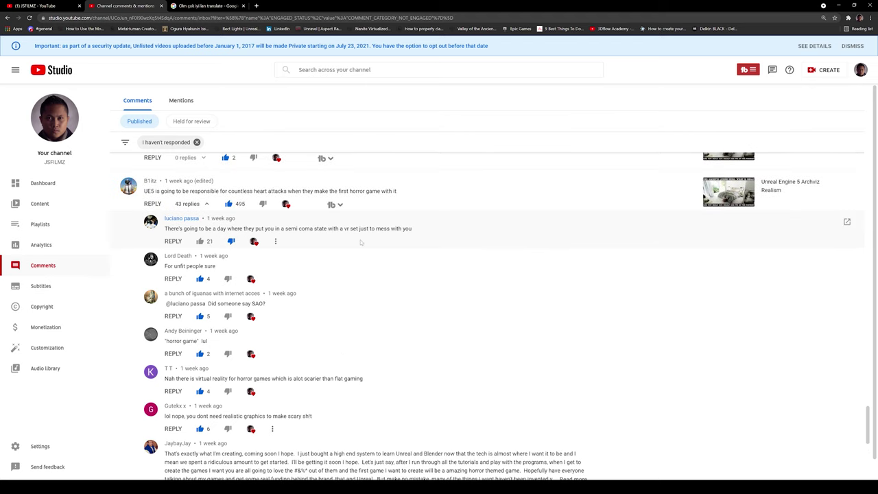
scroll(360, 241, "down", 3)
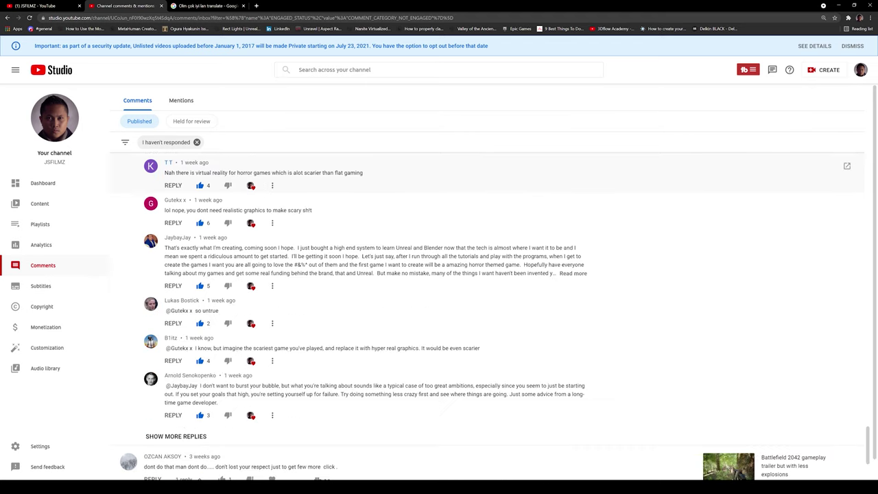
scroll(298, 322, "down", 2)
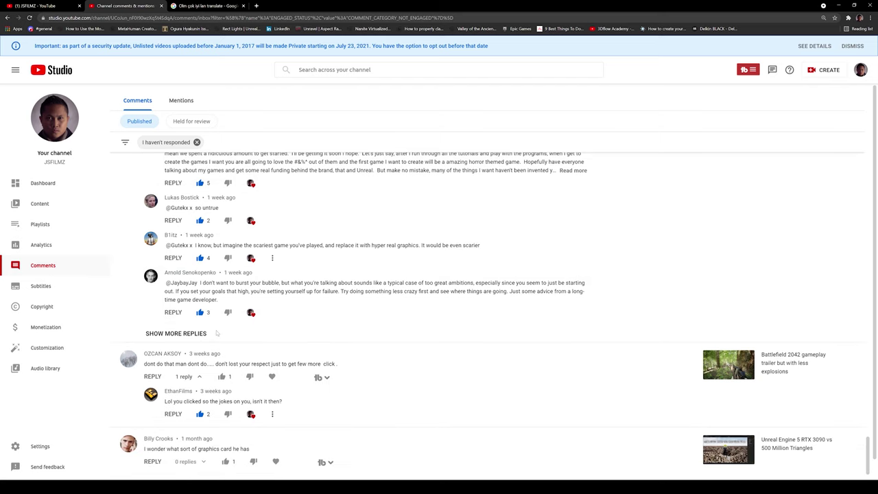
left_click(176, 333)
scroll(297, 322, "down", 10)
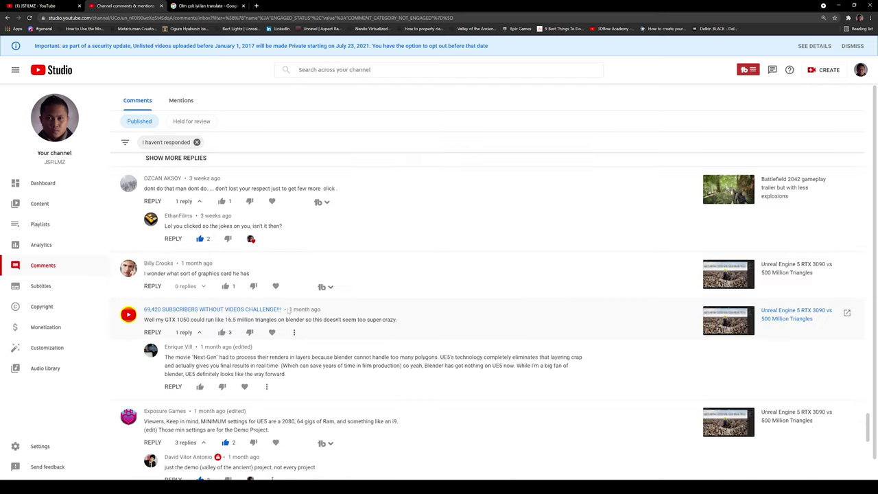
scroll(389, 408, "up", 8)
scroll(389, 408, "up", 10)
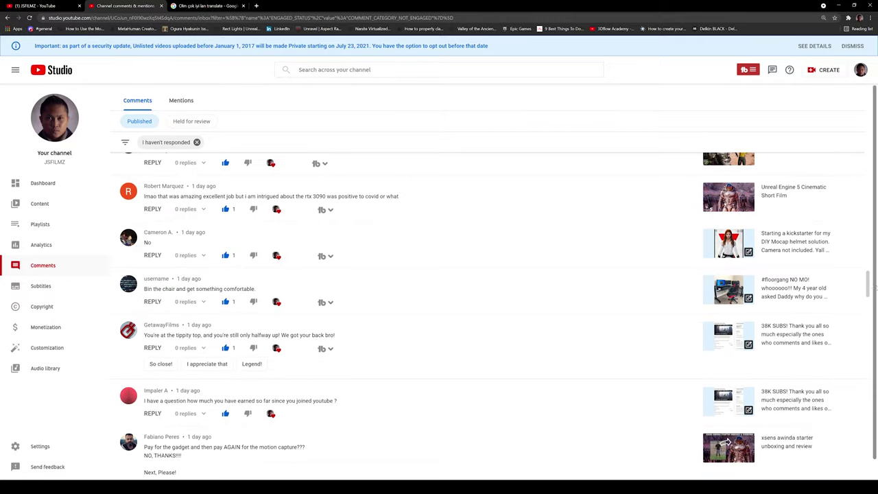
scroll(874, 124, "up", 4)
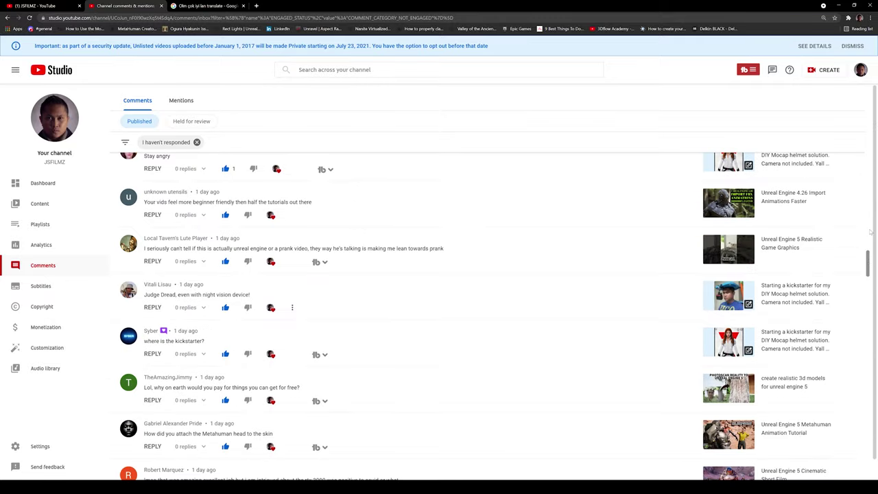
scroll(869, 235, "up", 10)
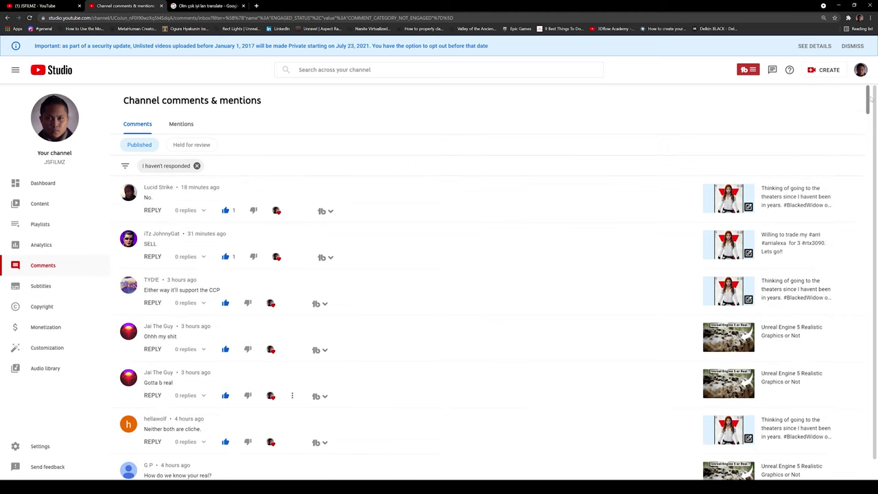